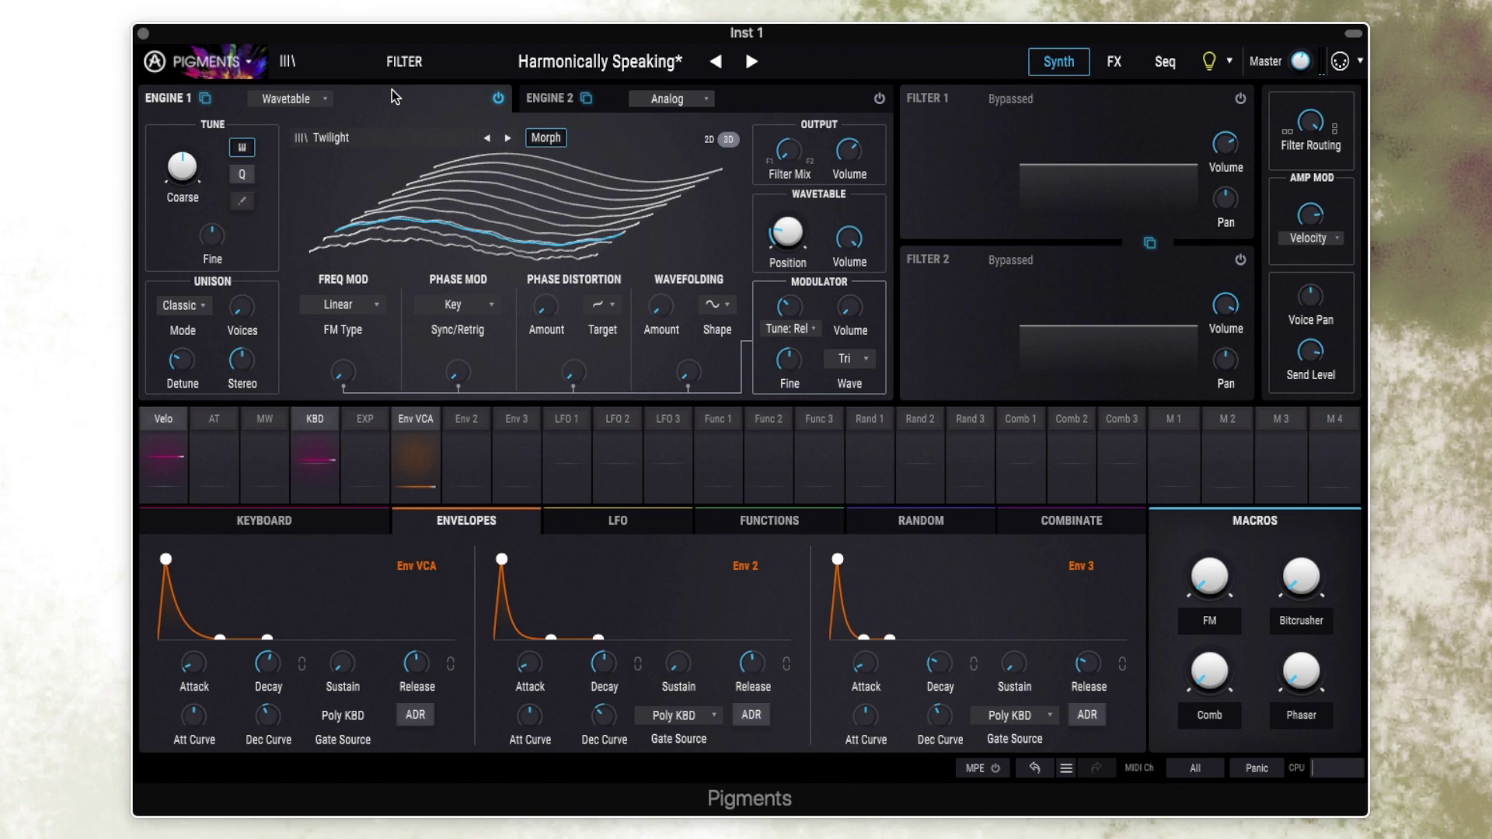
Browse the Natural and Building Waves wavetable categories for Engine 1, keeping the Twilight wavetable.
left_click(300, 137)
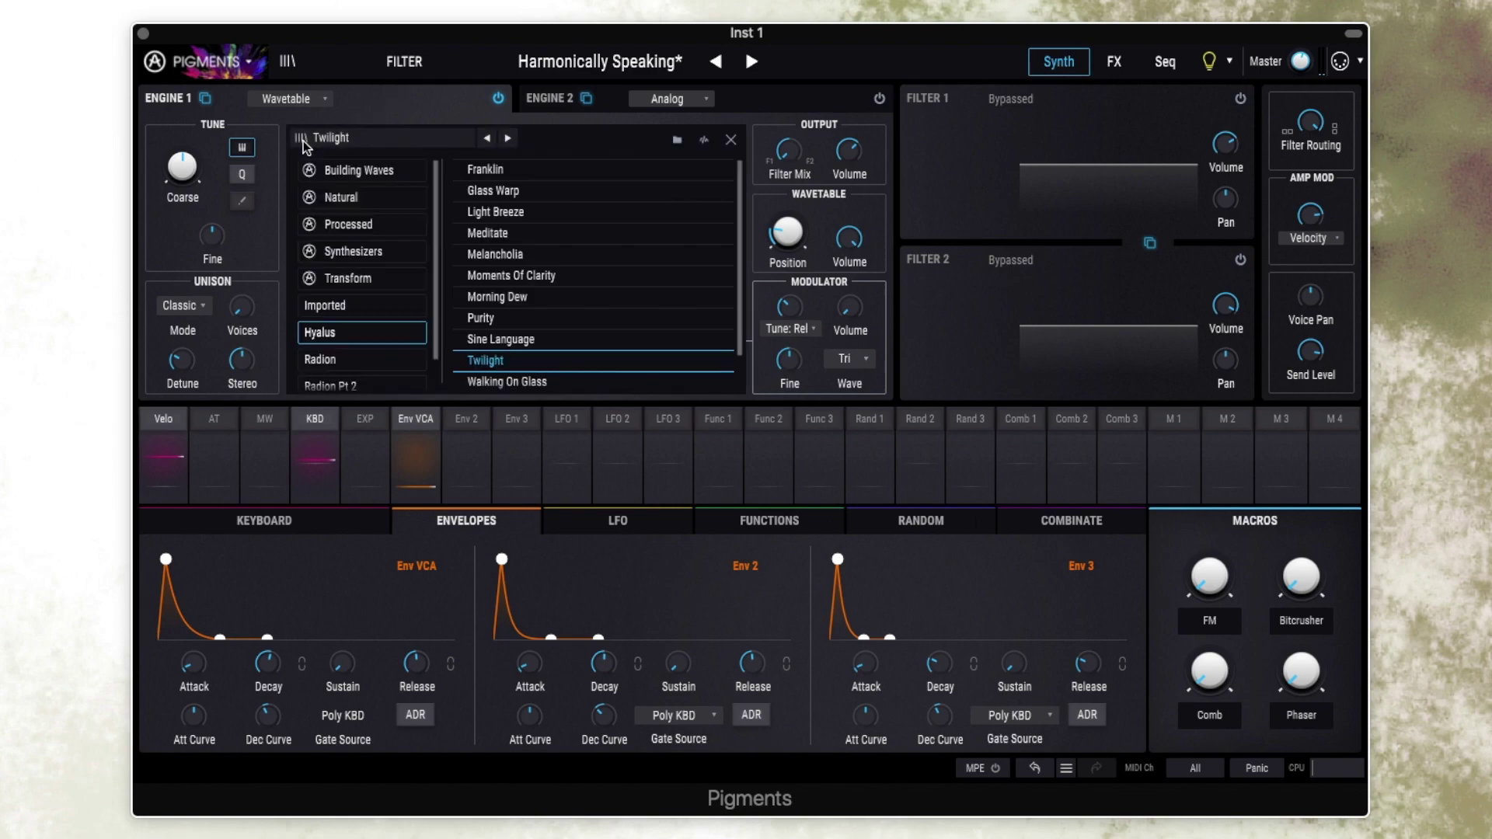
left_click(364, 203)
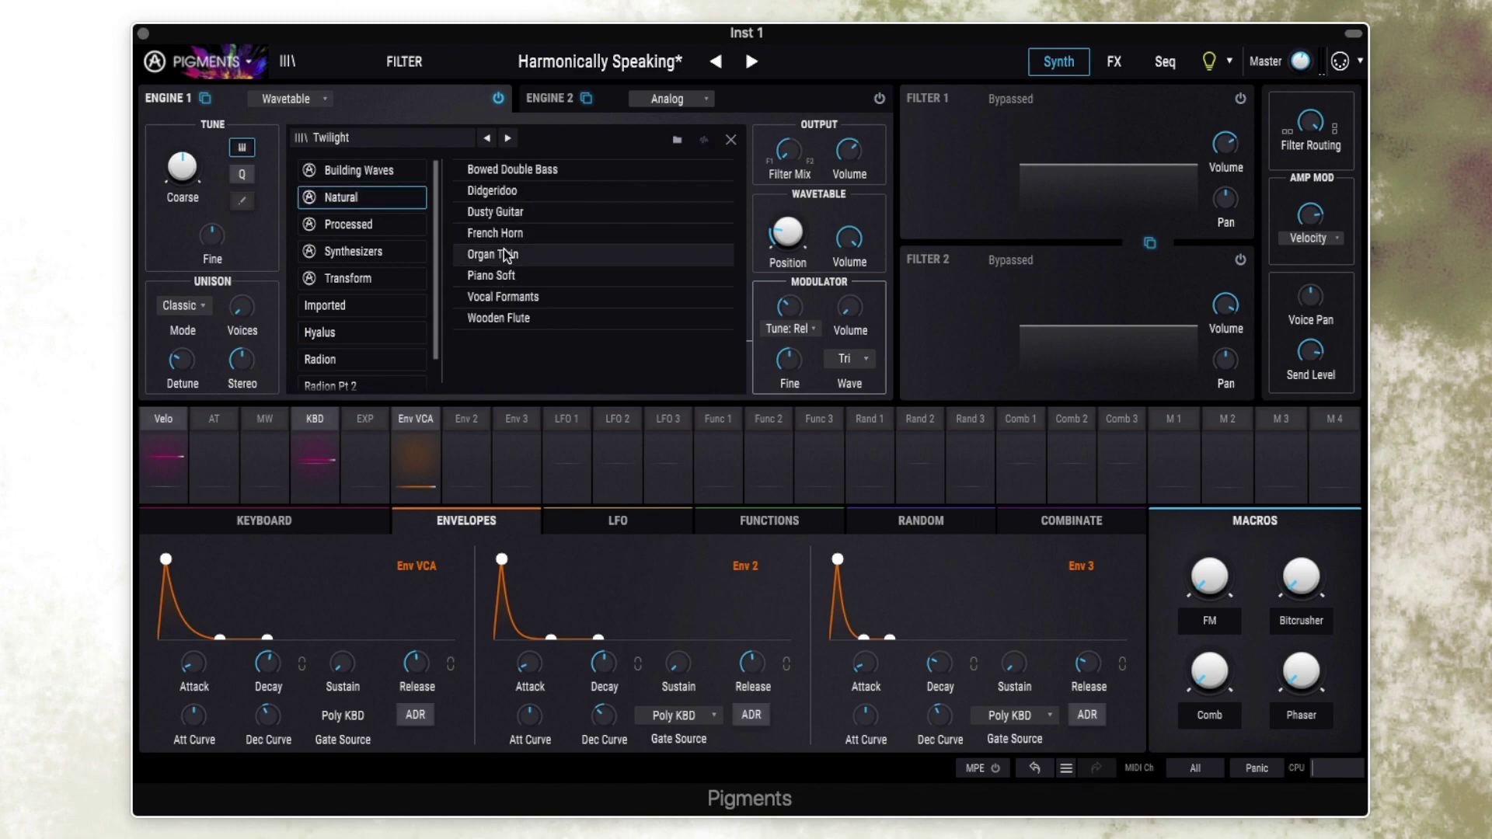
left_click(367, 172)
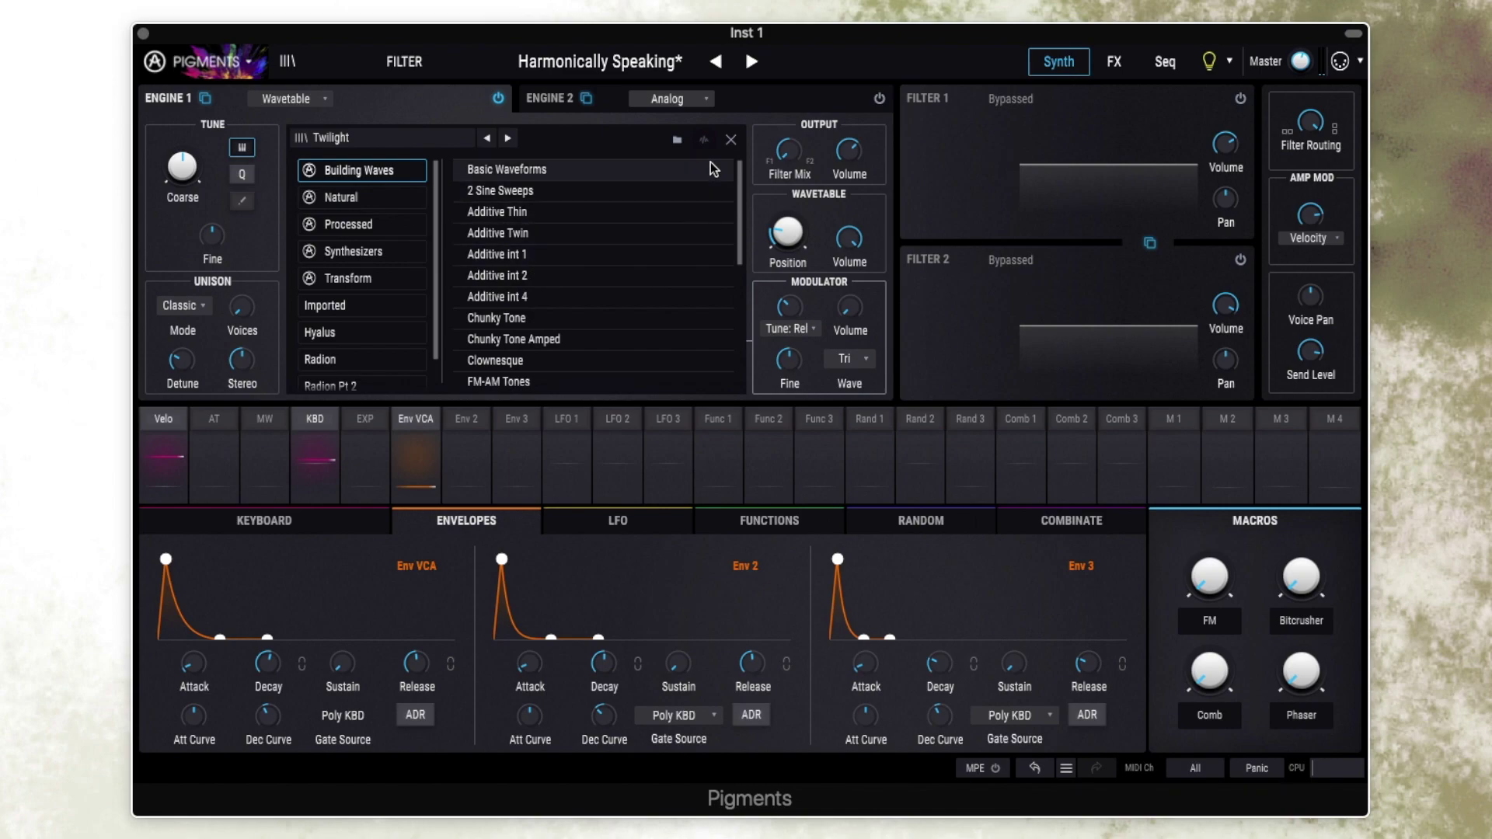
left_click(730, 140)
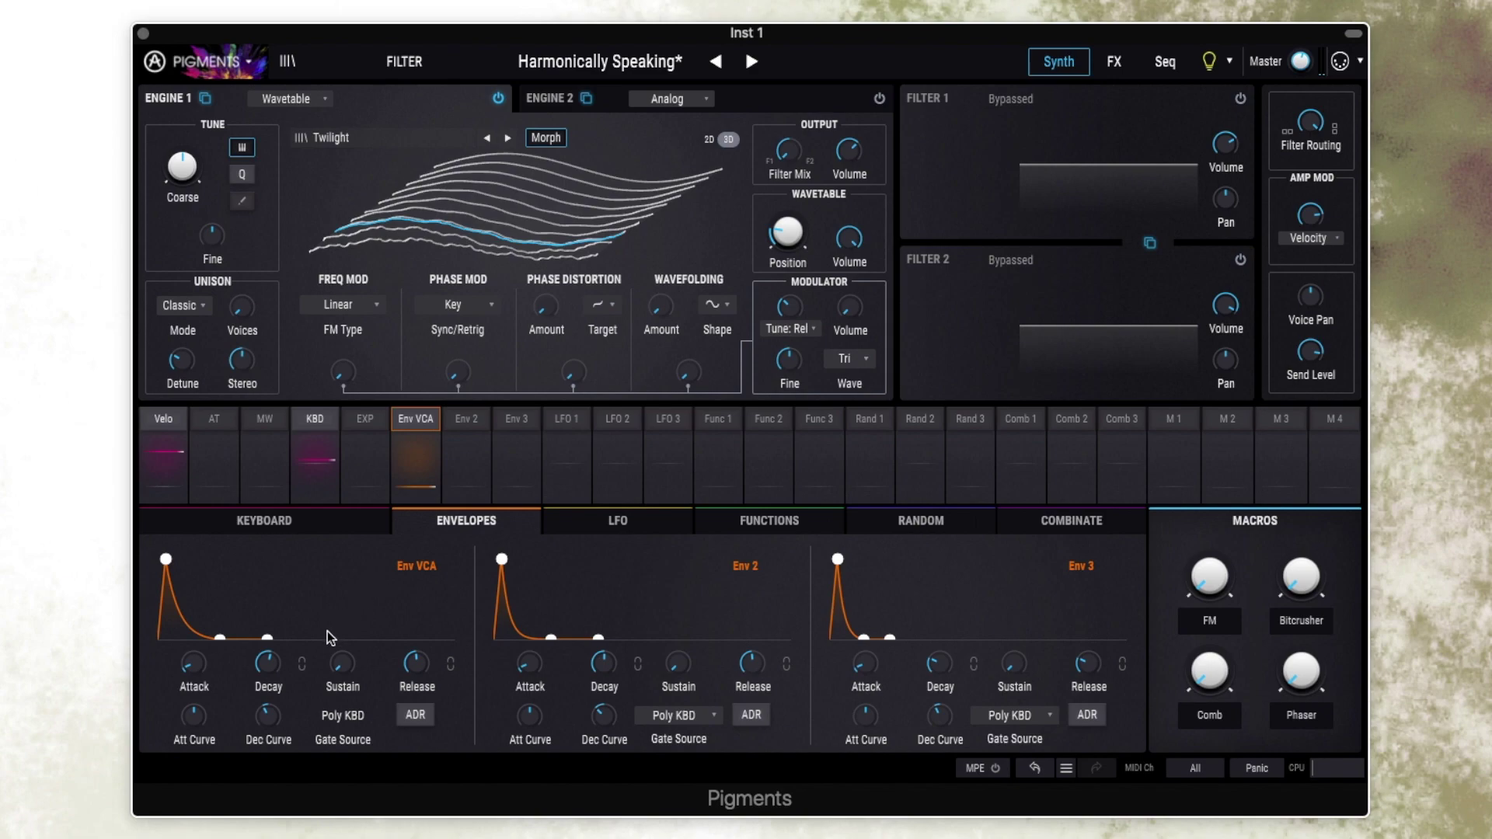
Check the sustain and decay settings of the Env VCA envelope.
mouse_move(339, 664)
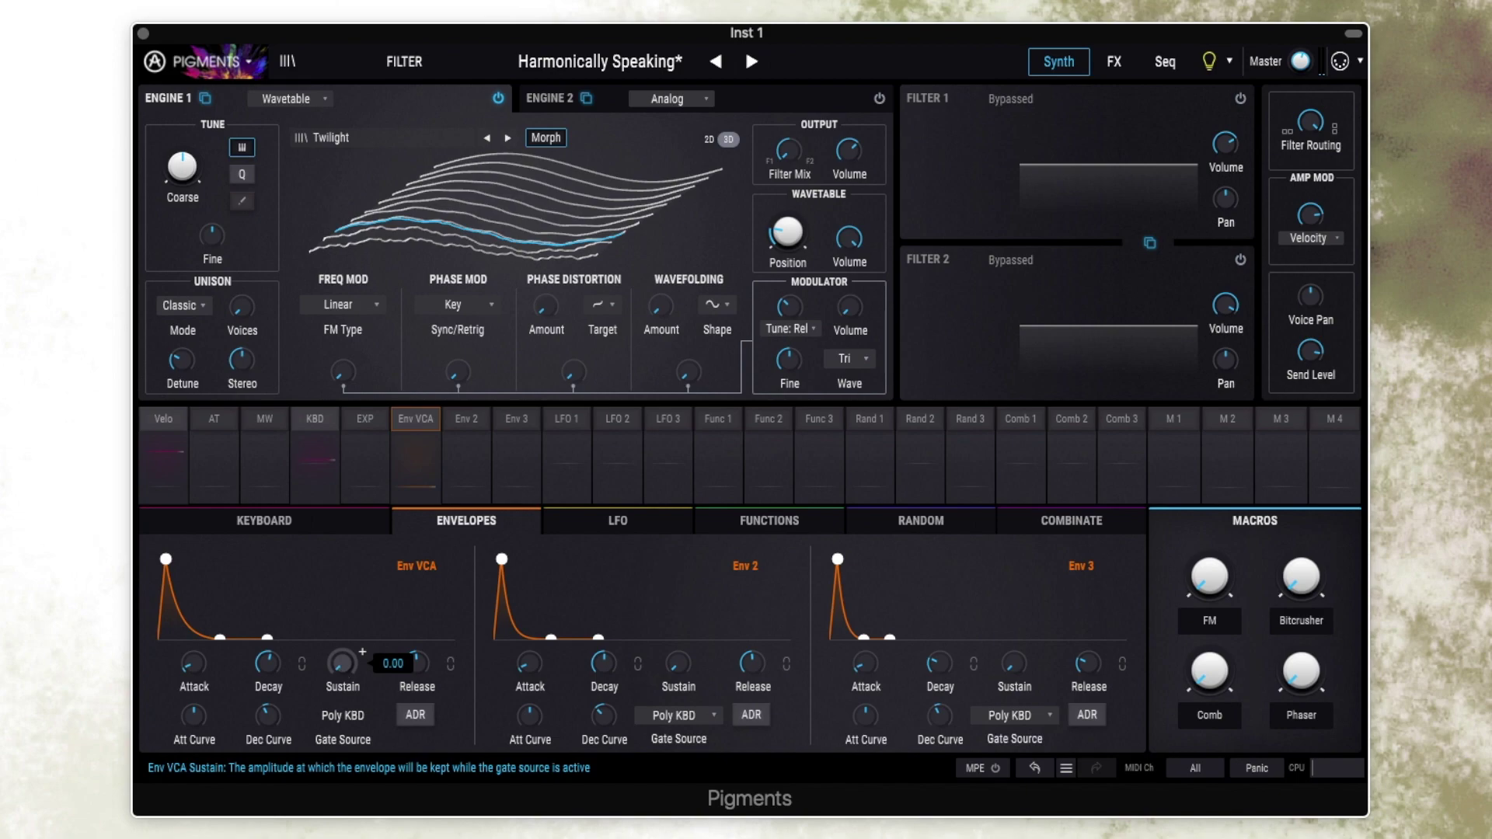
mouse_move(262, 664)
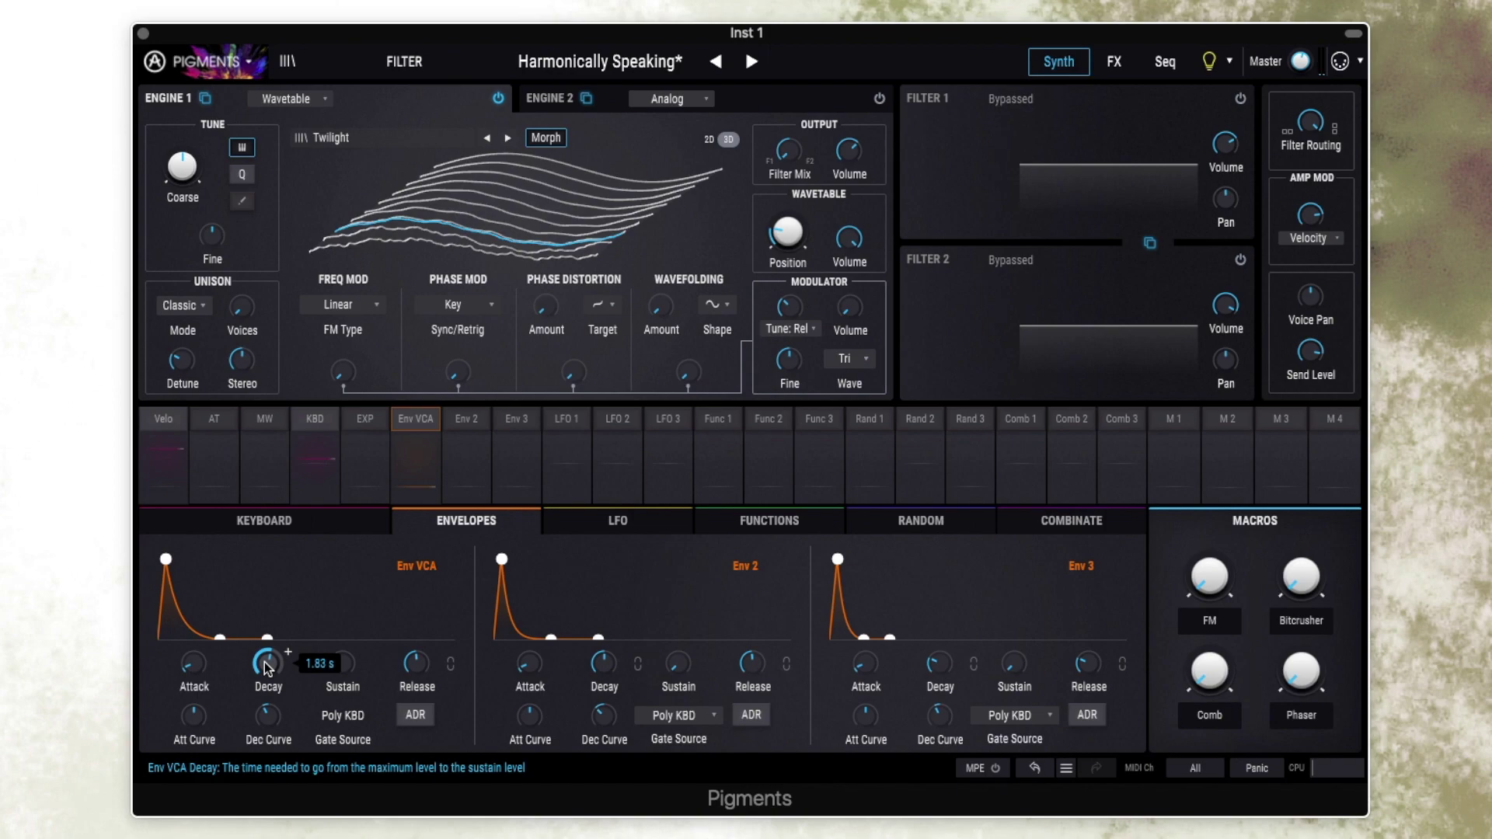
mouse_move(264, 662)
left_mouse_down()
mouse_move(264, 730)
mouse_move(264, 664)
left_mouse_up()
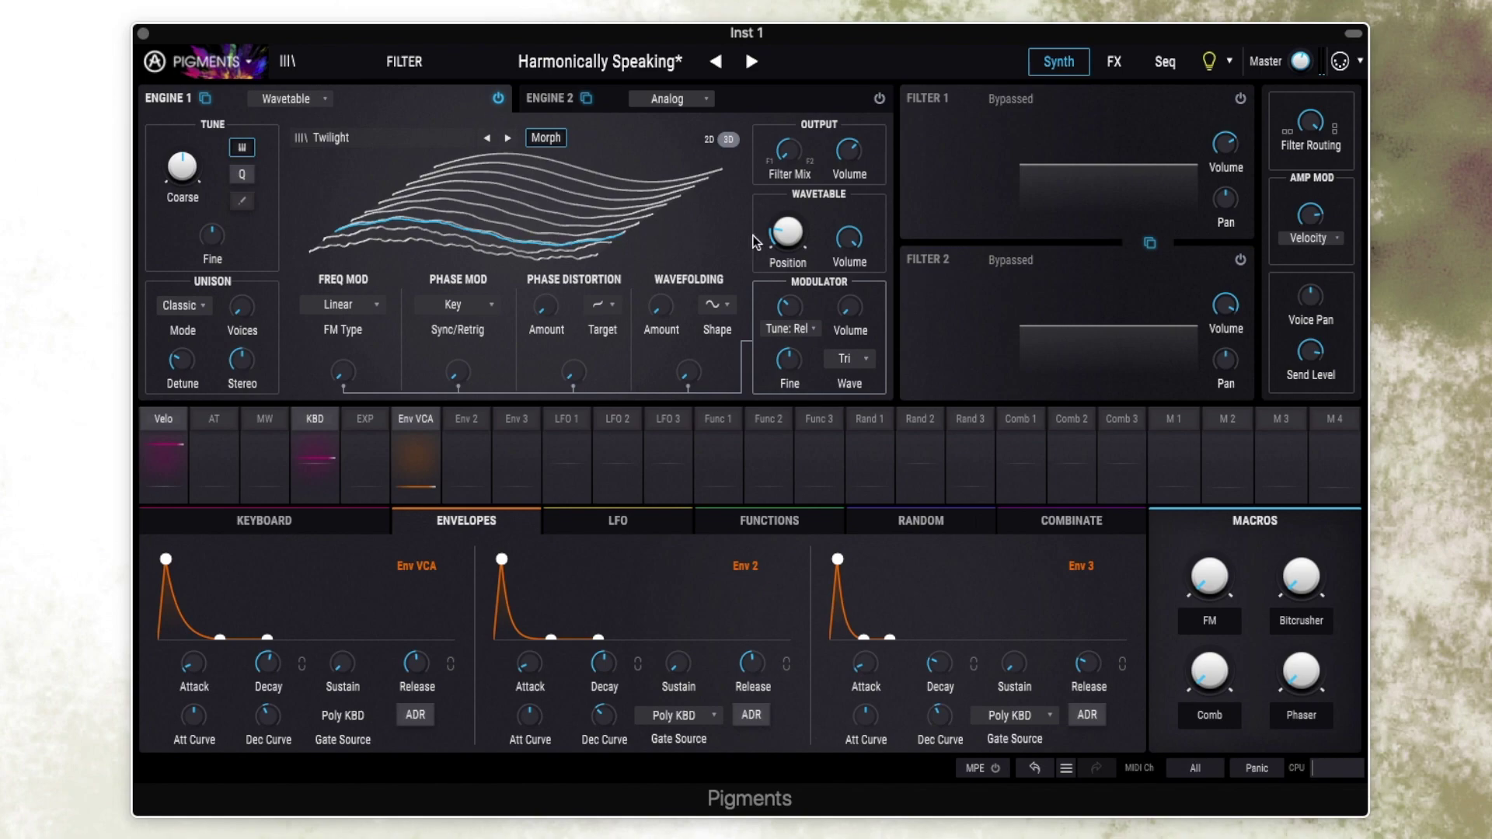
Enable the Function 1 modulation of the Engine 1 wavetable position and show the Function 1 curve and rate.
mouse_move(773, 231)
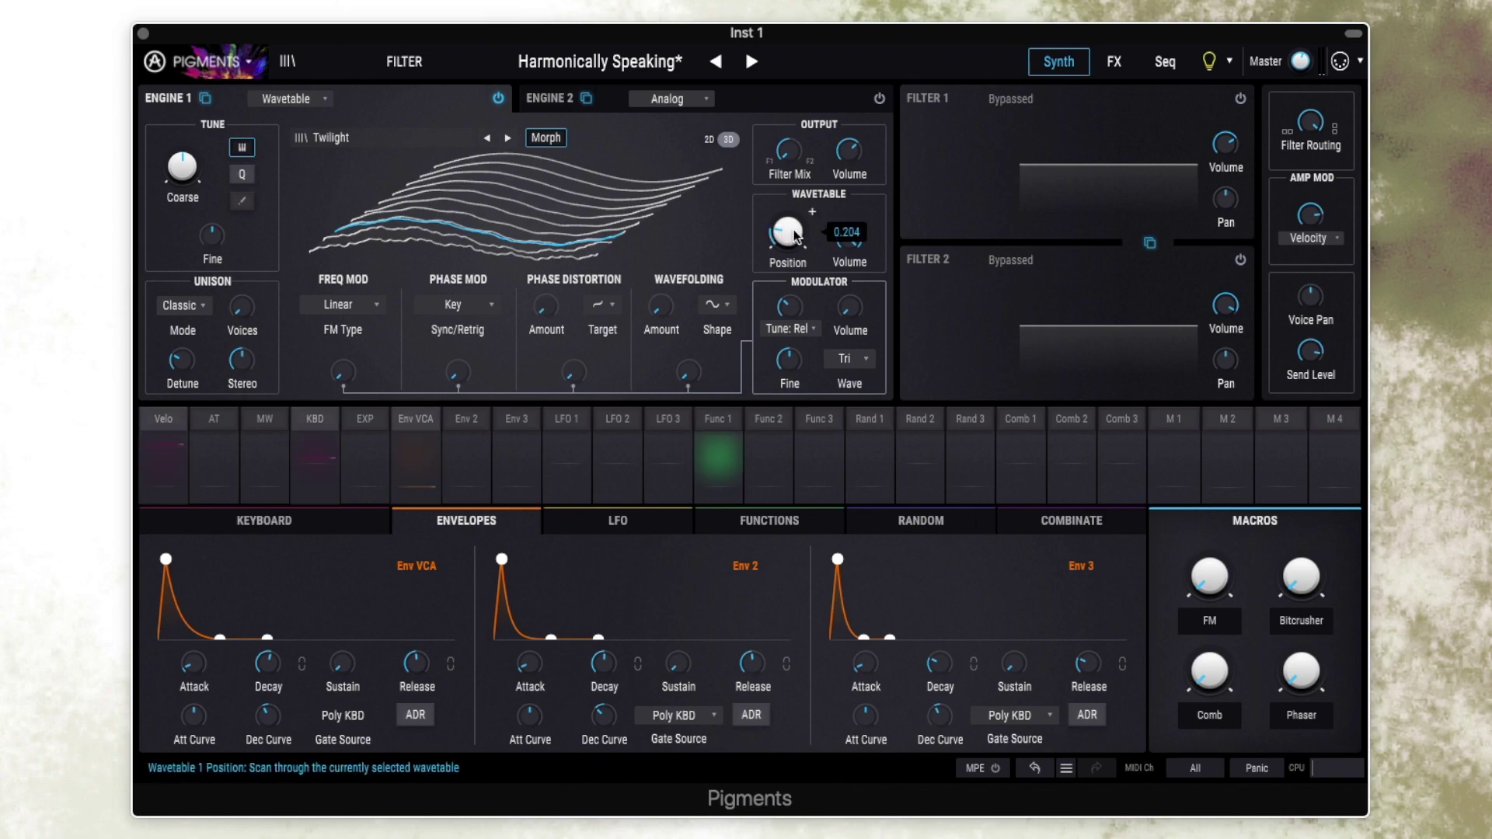
left_click(727, 423)
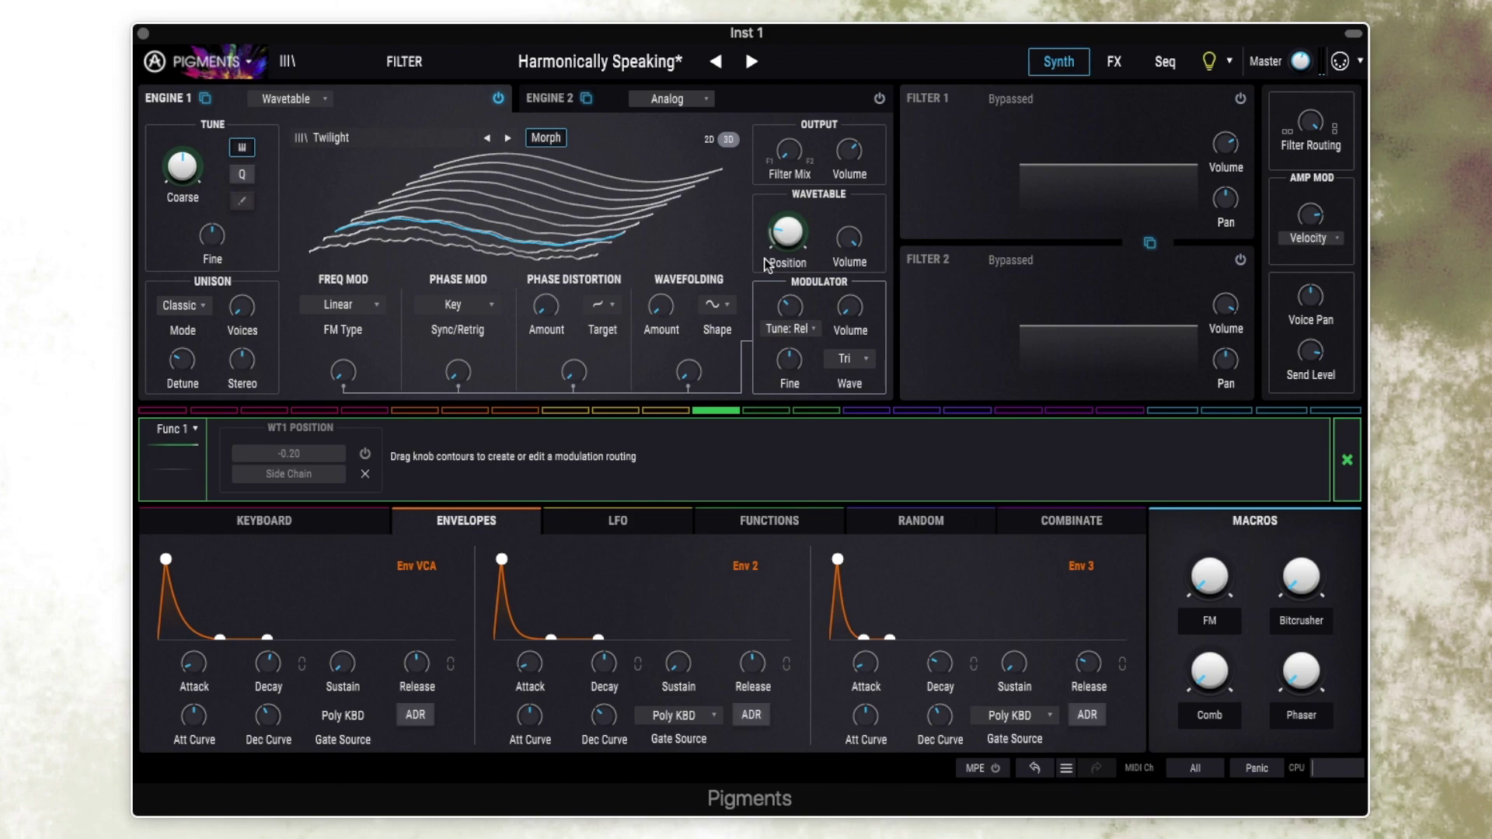
left_click(365, 455)
left_click(745, 522)
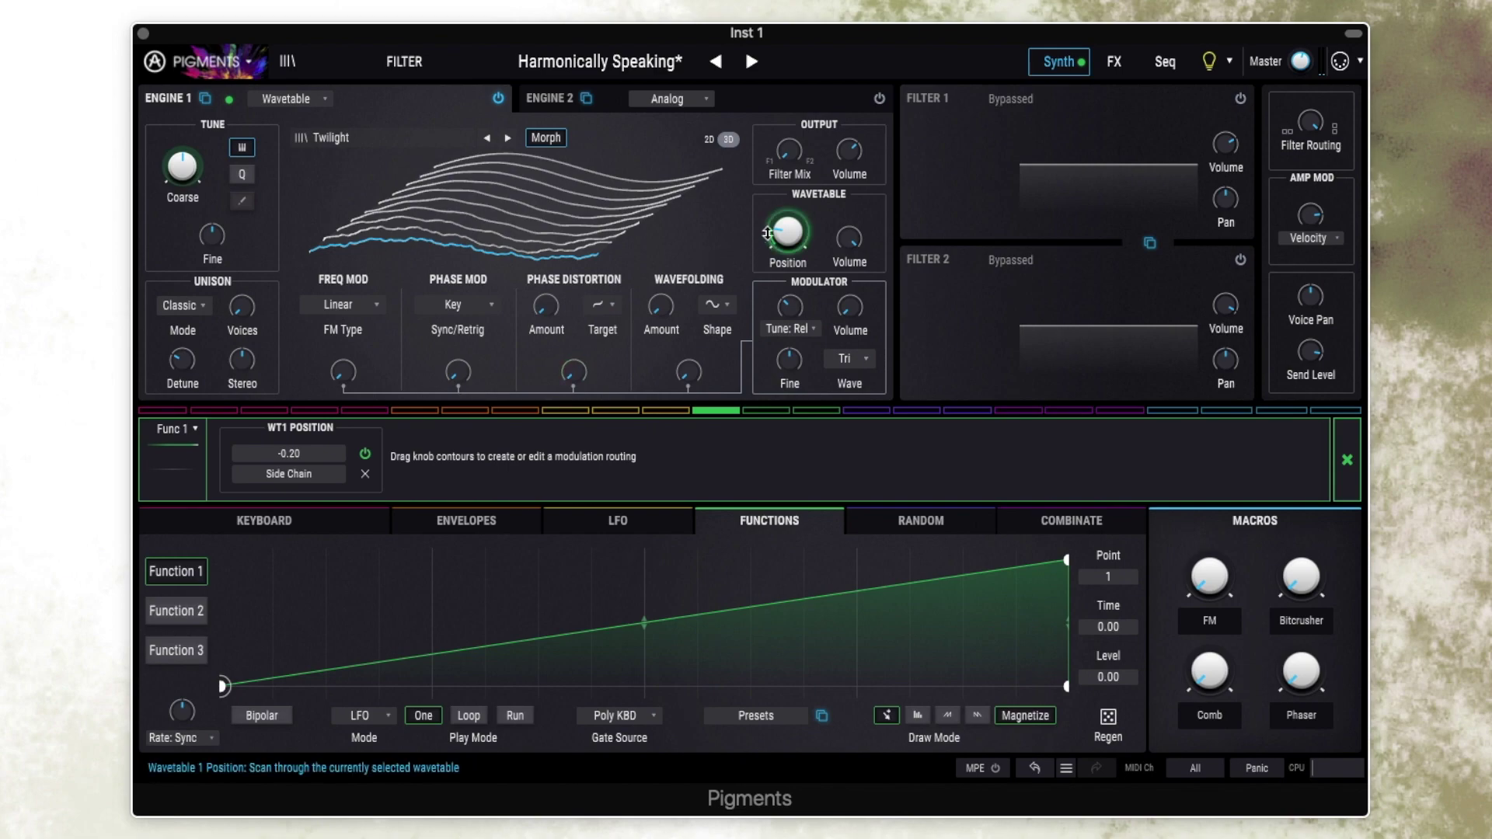
mouse_move(778, 233)
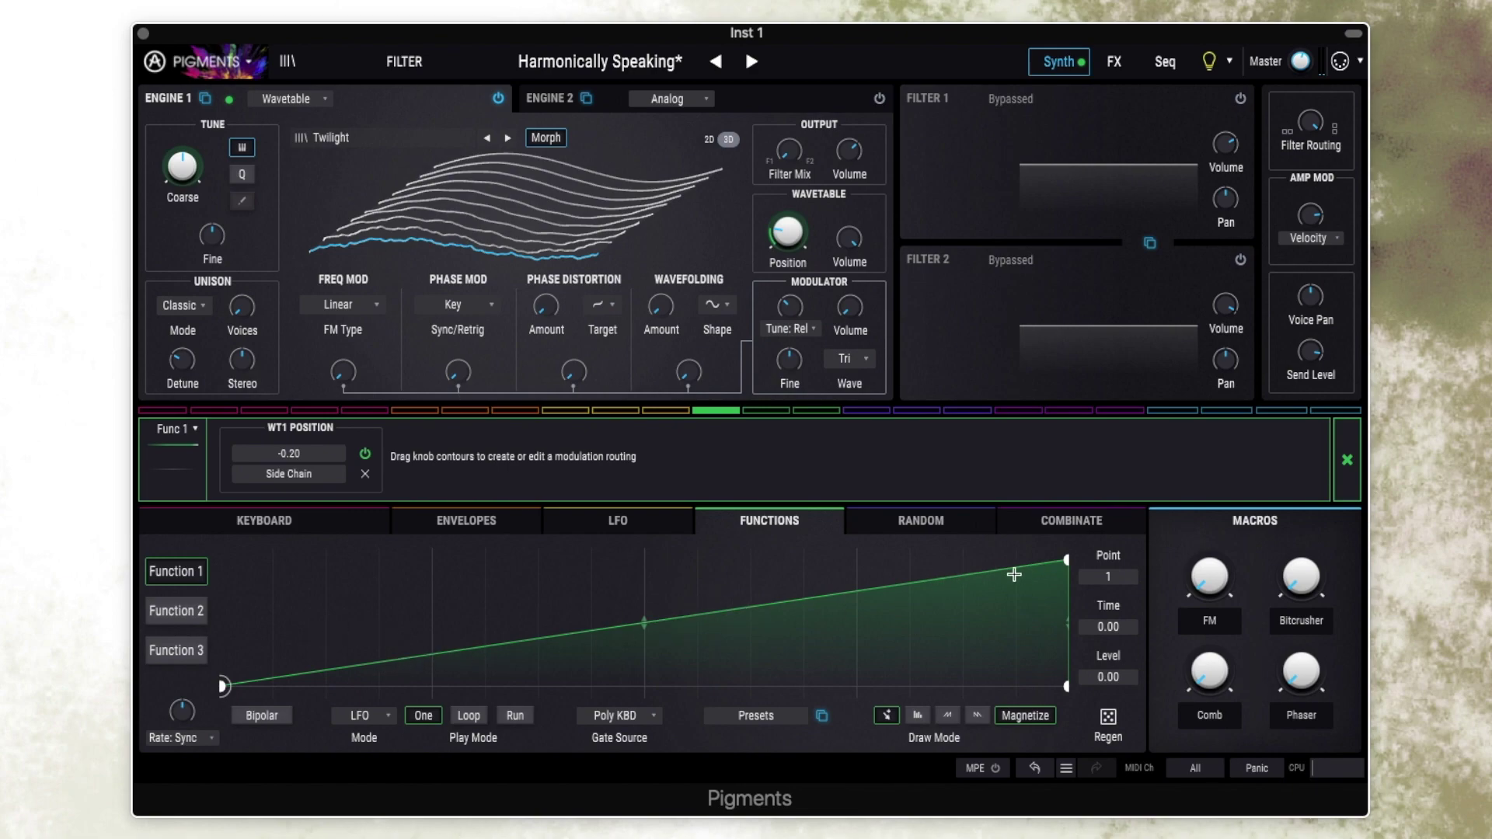
mouse_move(180, 711)
Enable Filter 1, review its cutoff, resonance and FM amount, and compare the sound with the filter bypassed.
left_click(1239, 100)
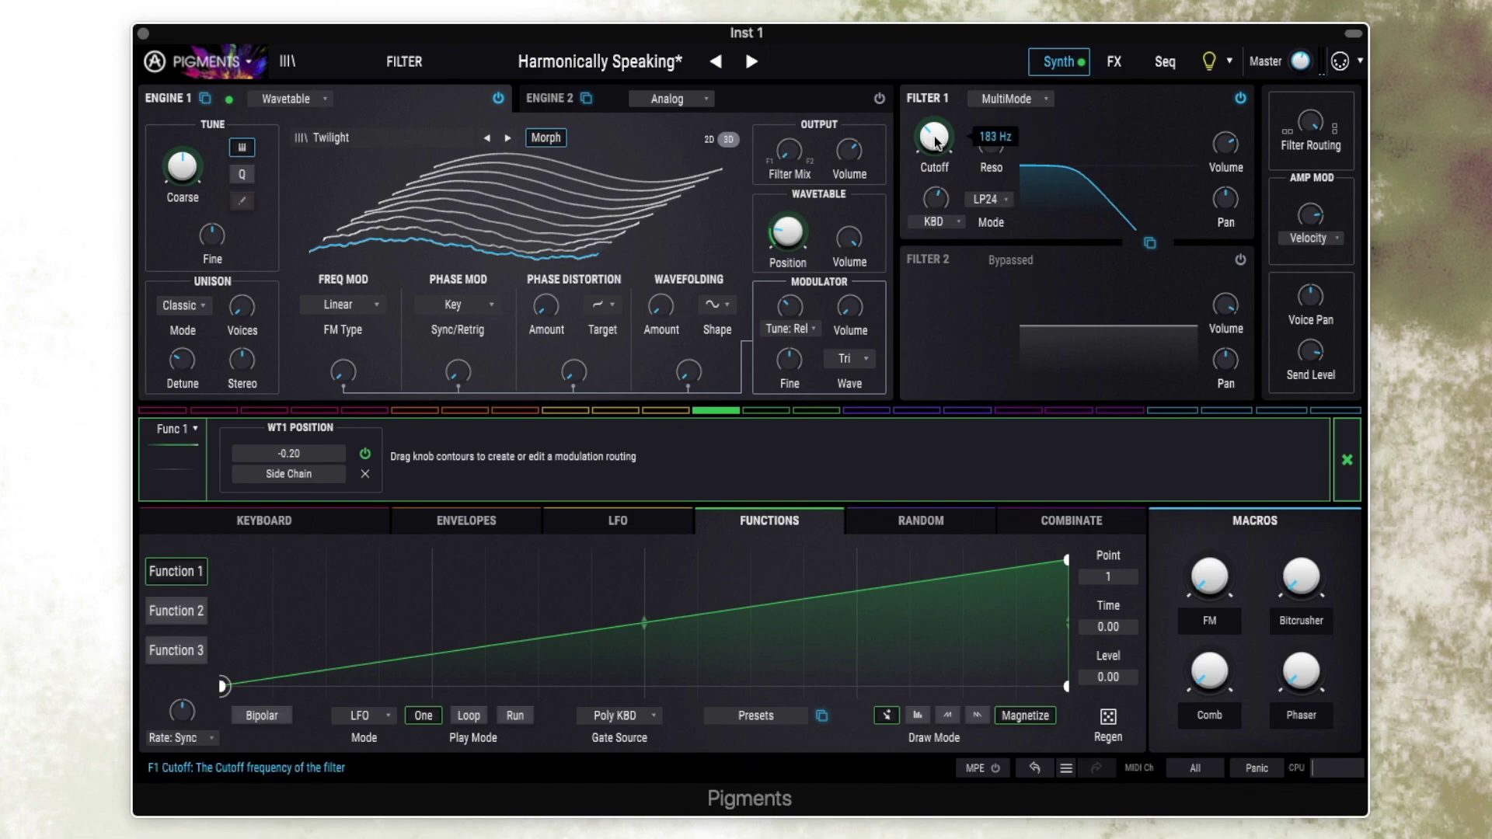
mouse_move(993, 148)
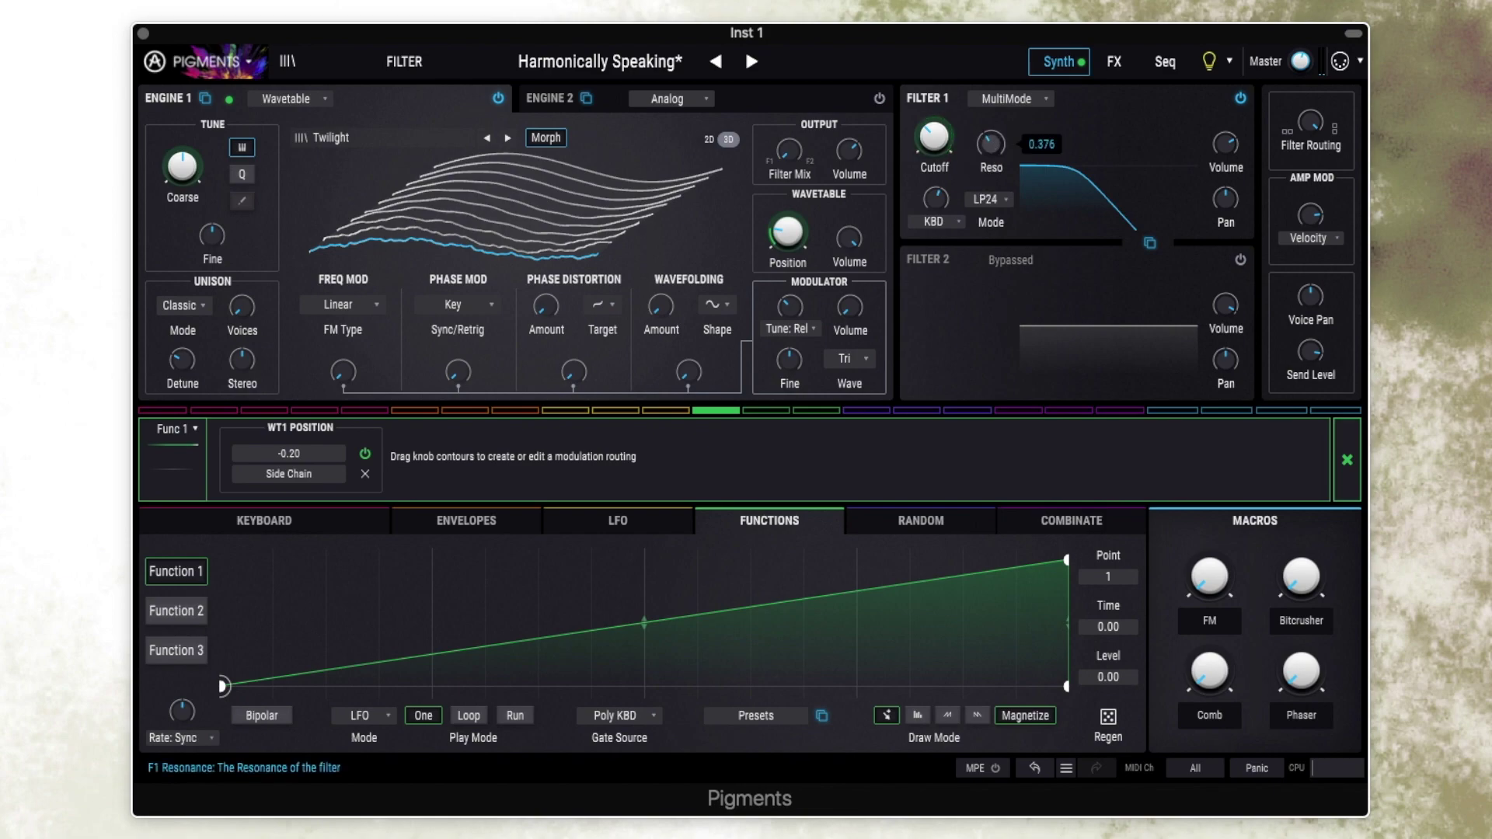
mouse_move(941, 200)
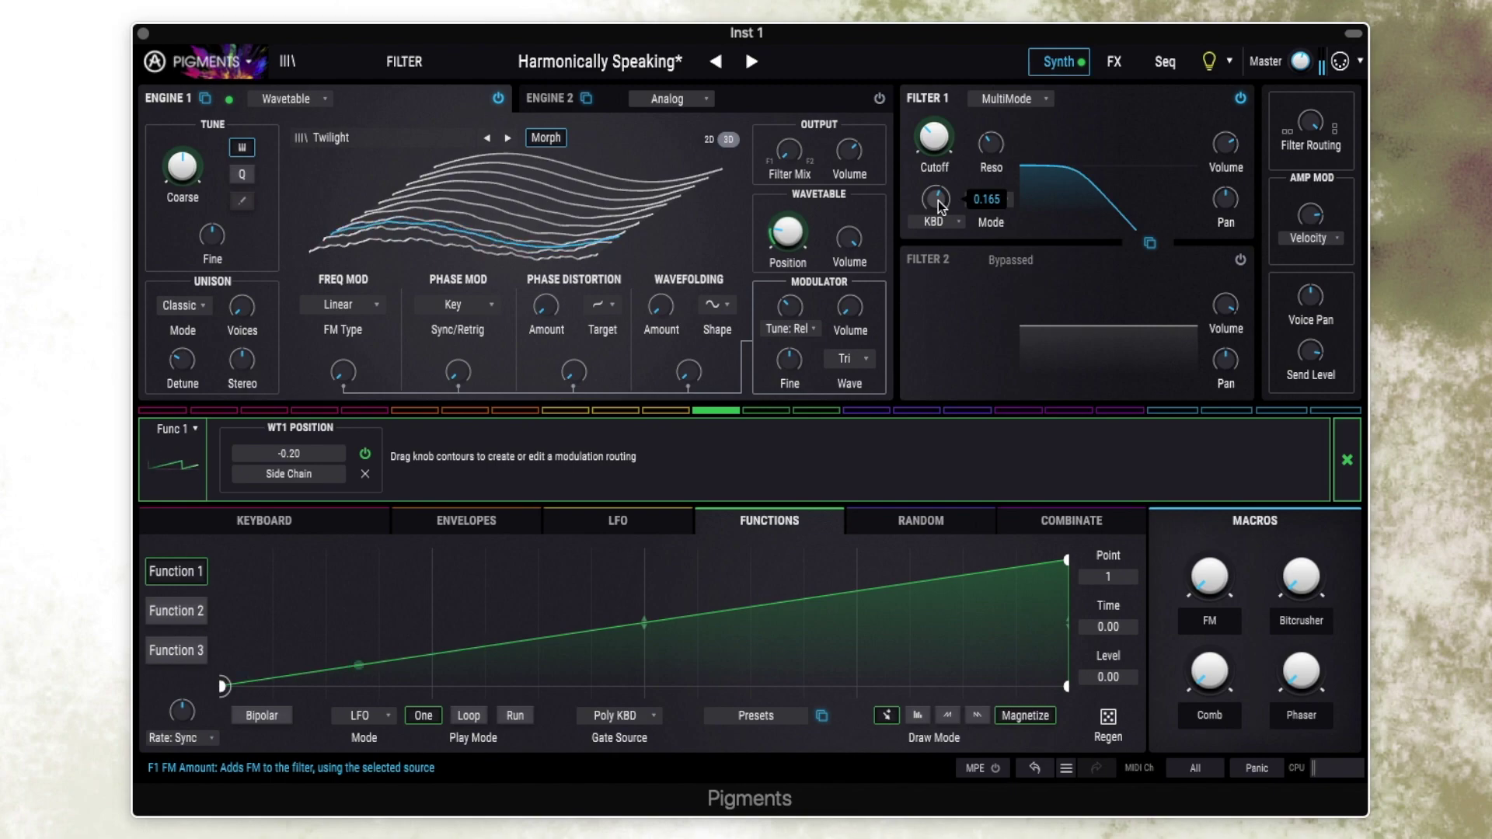
left_click(1241, 99)
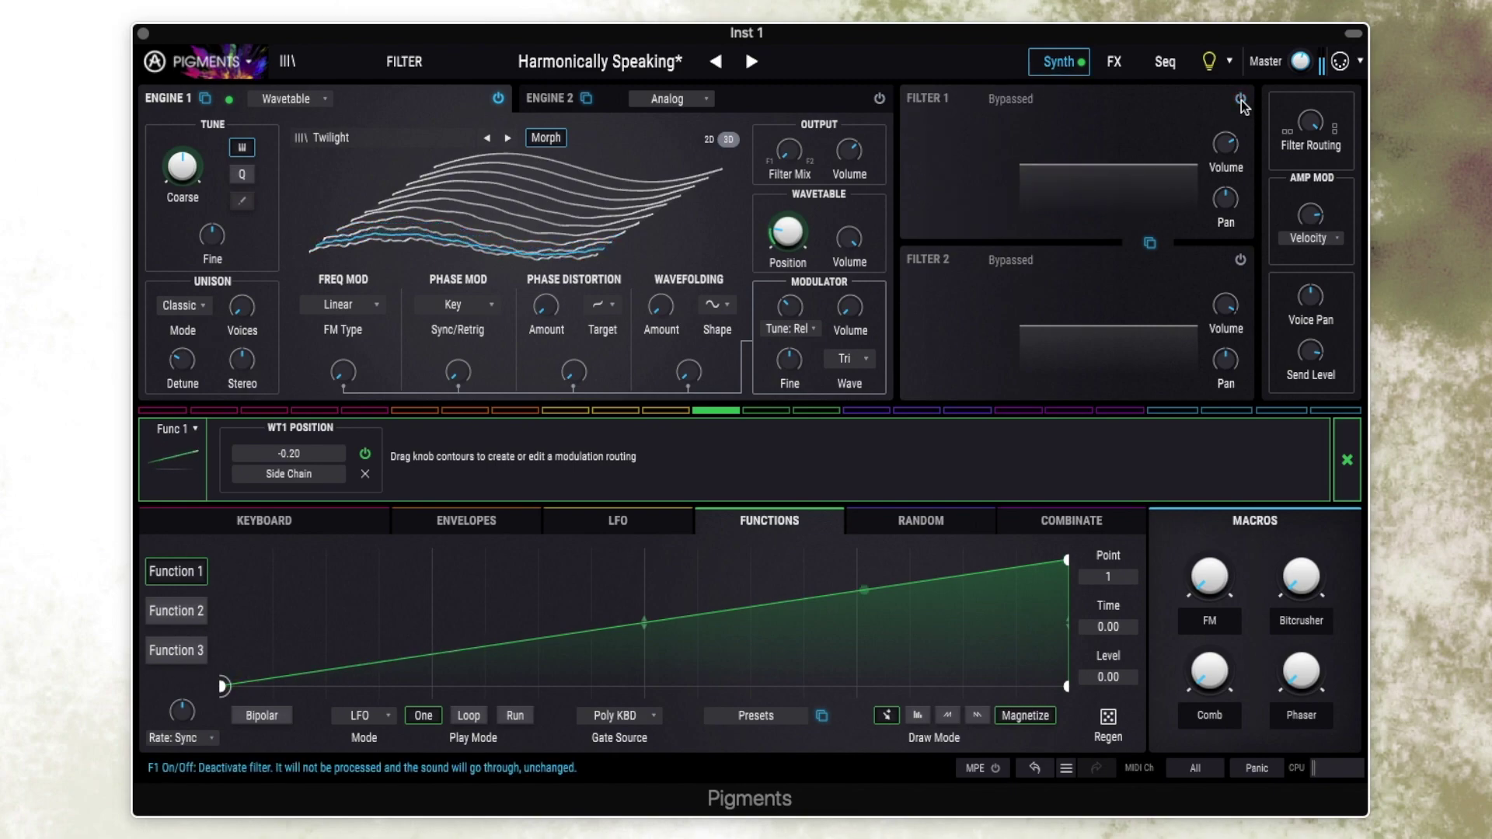
left_click(1240, 99)
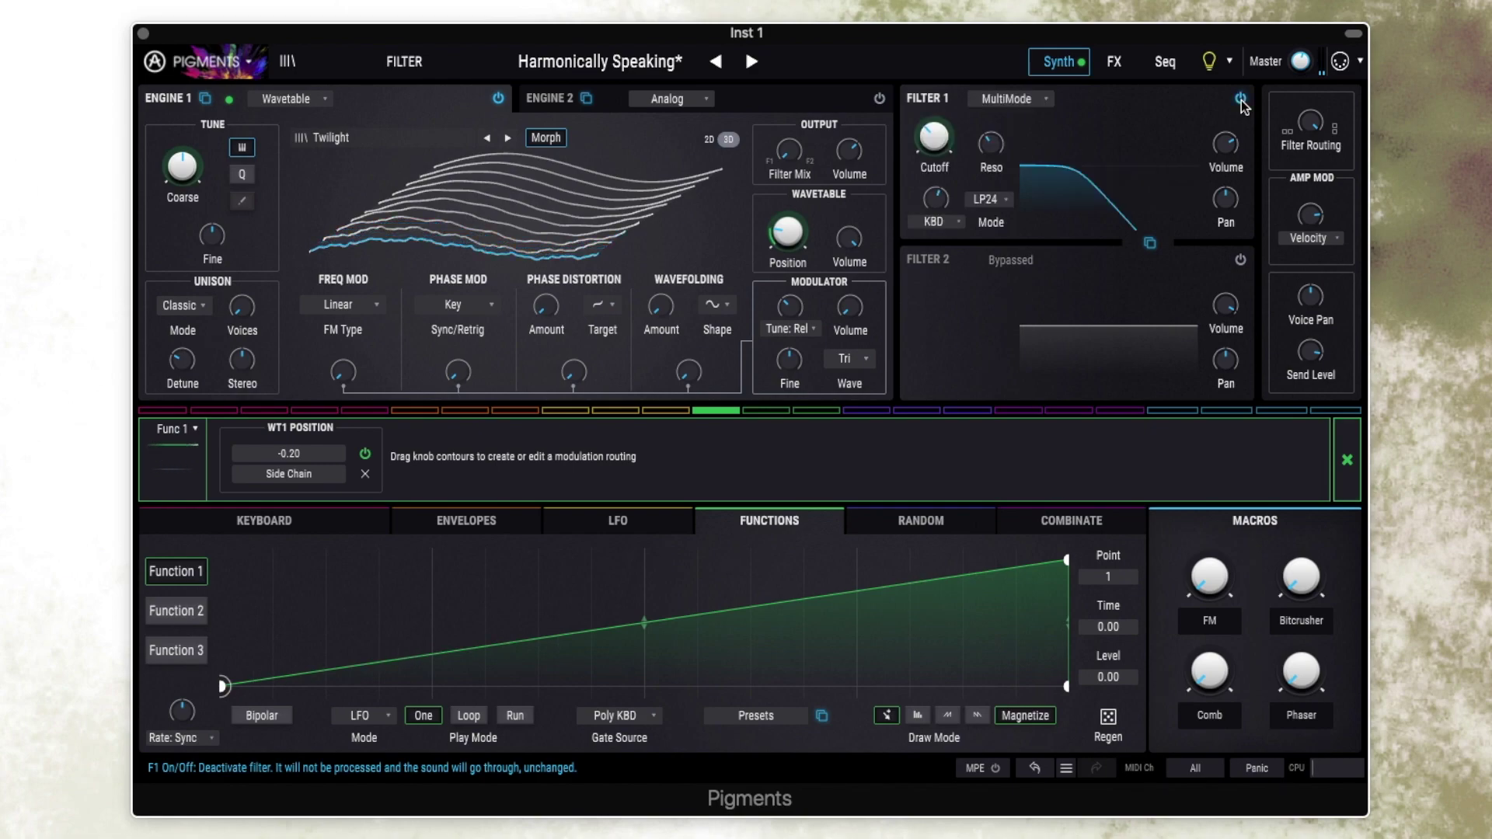
Enable the Env 2 modulation routed to the Filter 1 cutoff.
left_click(965, 131)
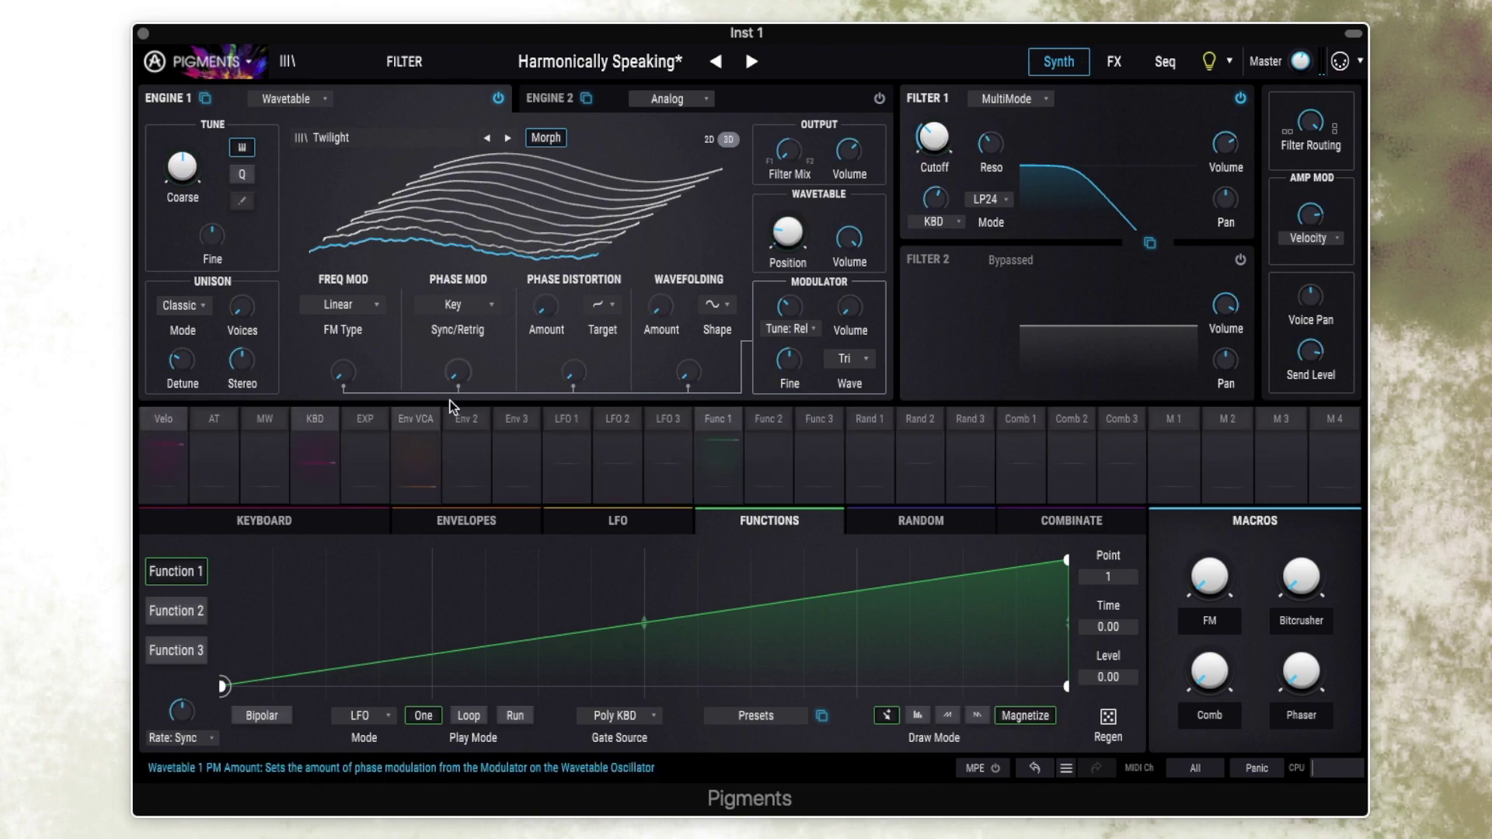
left_click(468, 422)
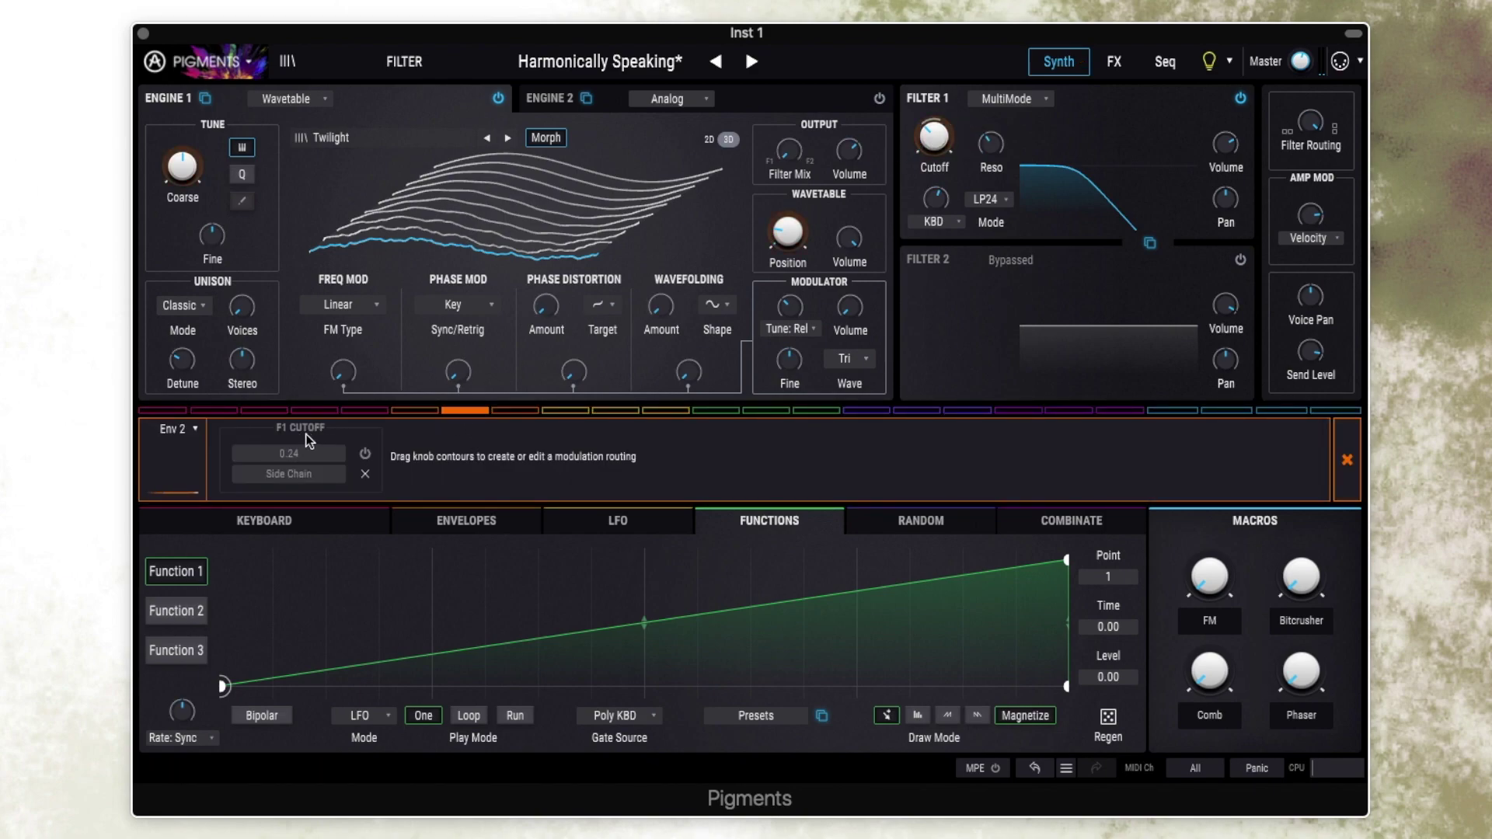
left_click(364, 453)
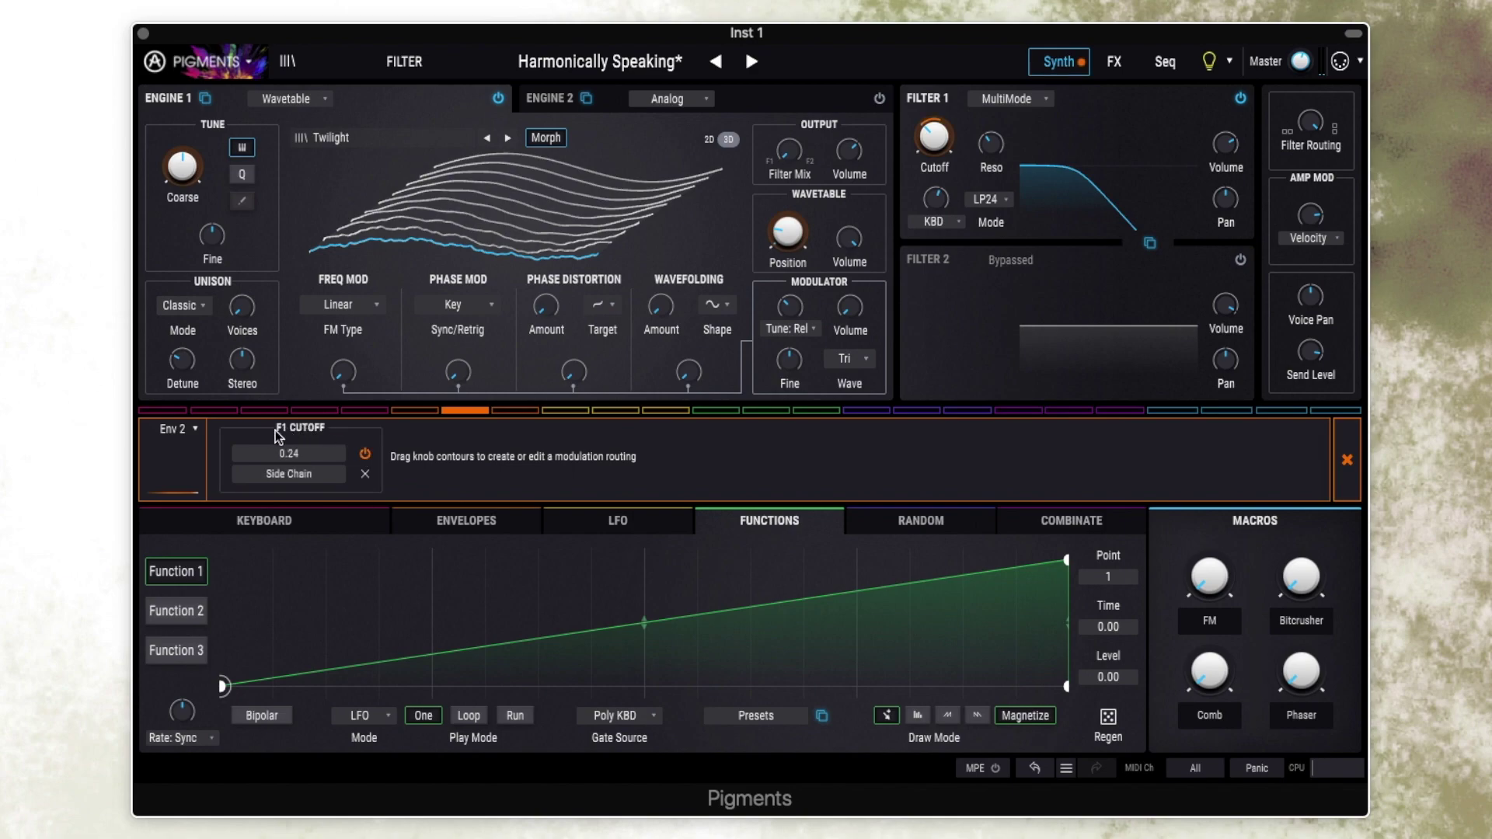
mouse_move(927, 120)
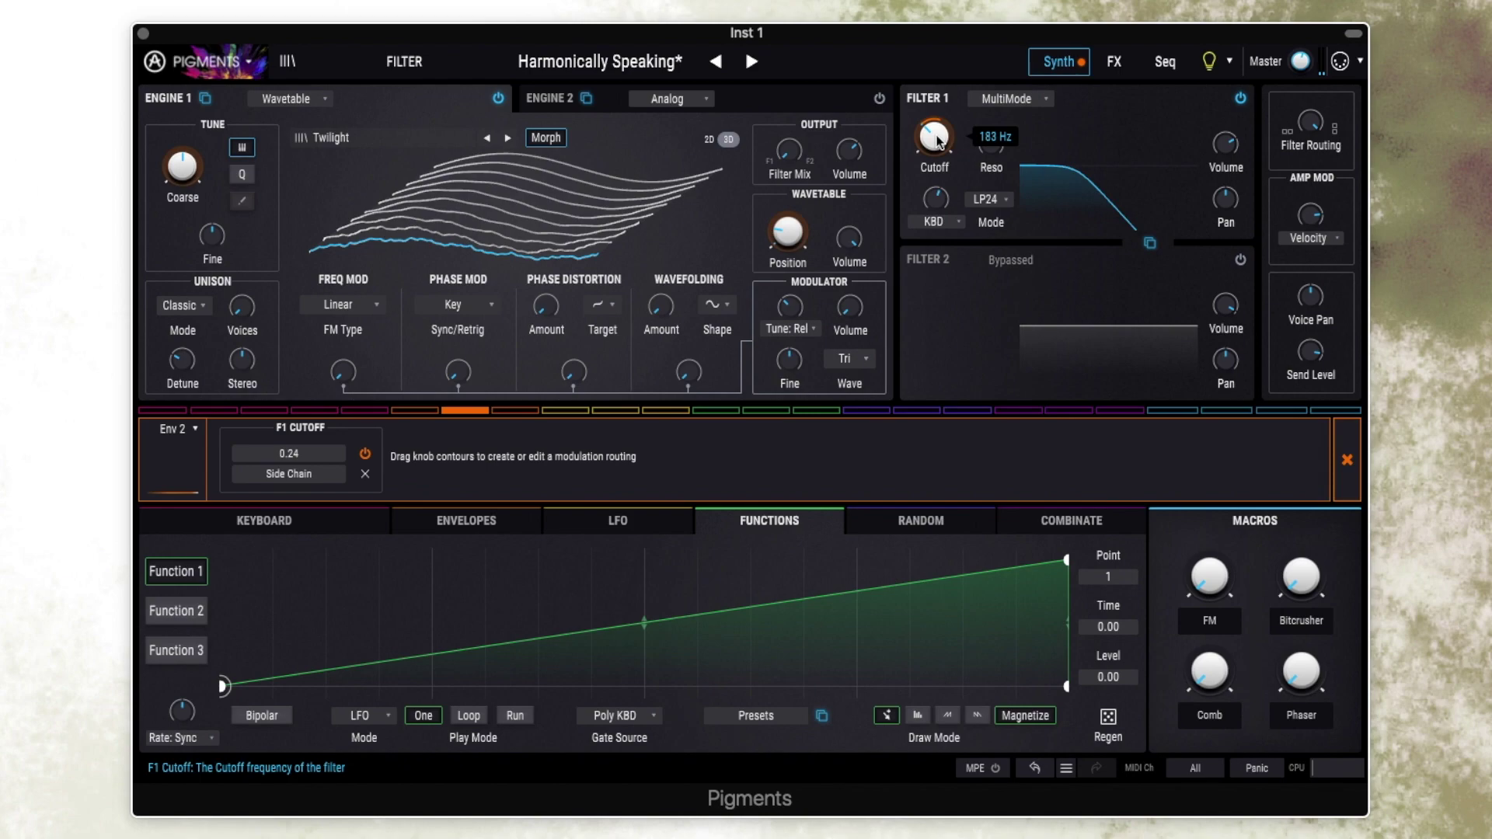
Compare the sound with Filter 1 and its Env 2 cutoff modulation each switched off and back on.
left_click(1242, 99)
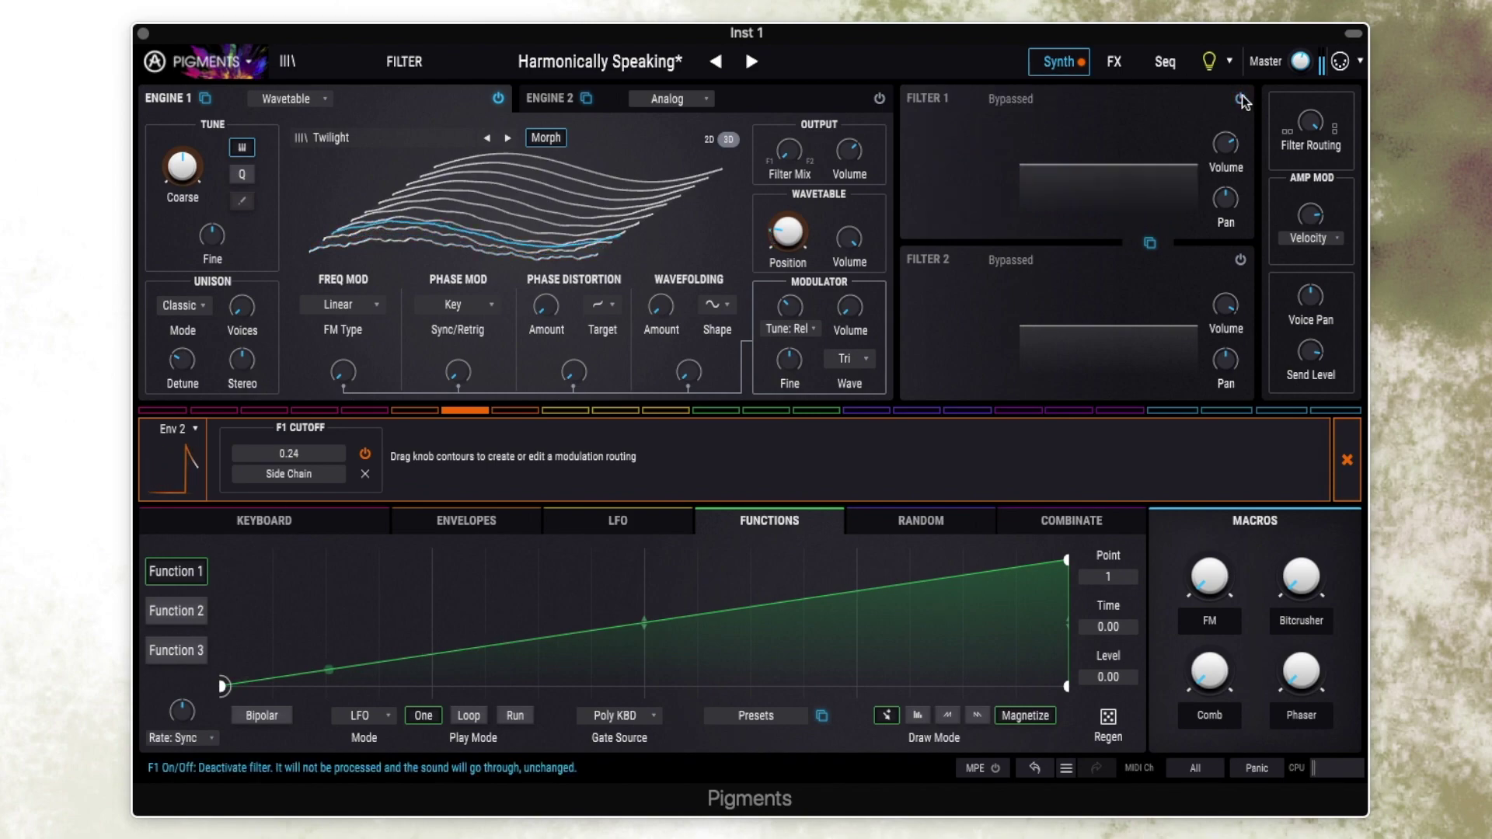
left_click(1241, 99)
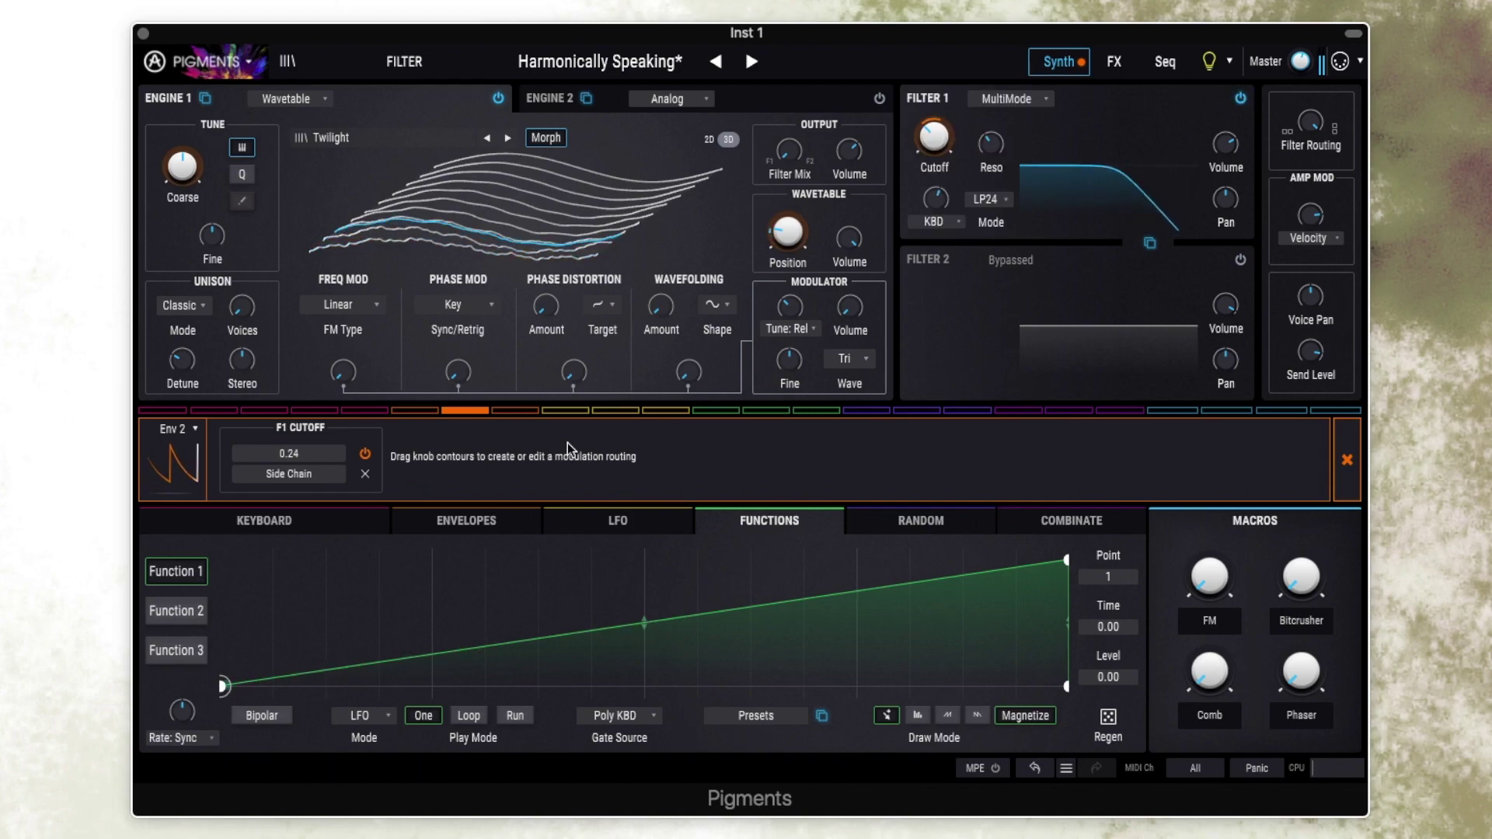
left_click(365, 454)
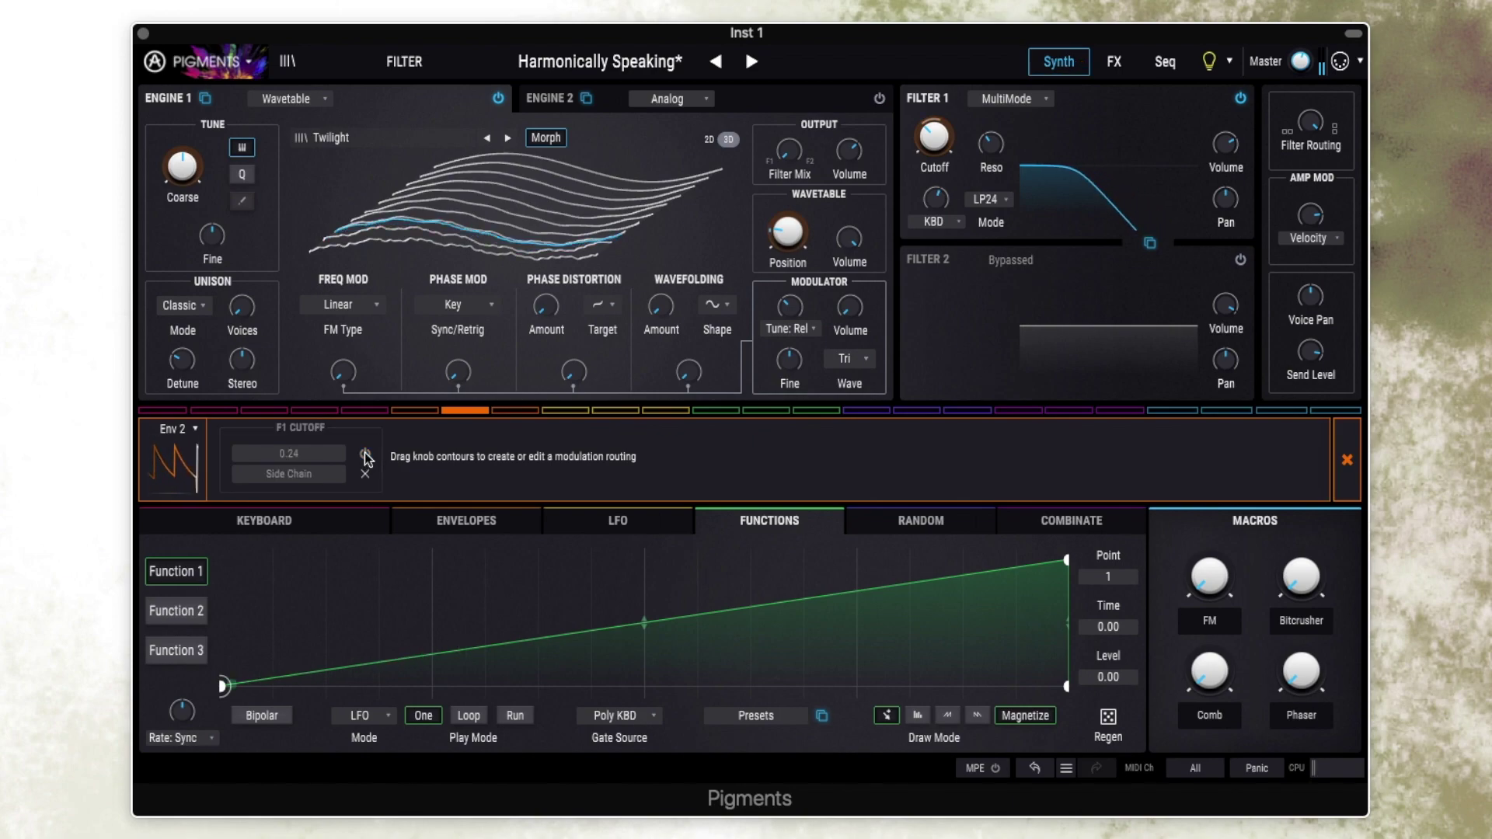
left_click(365, 454)
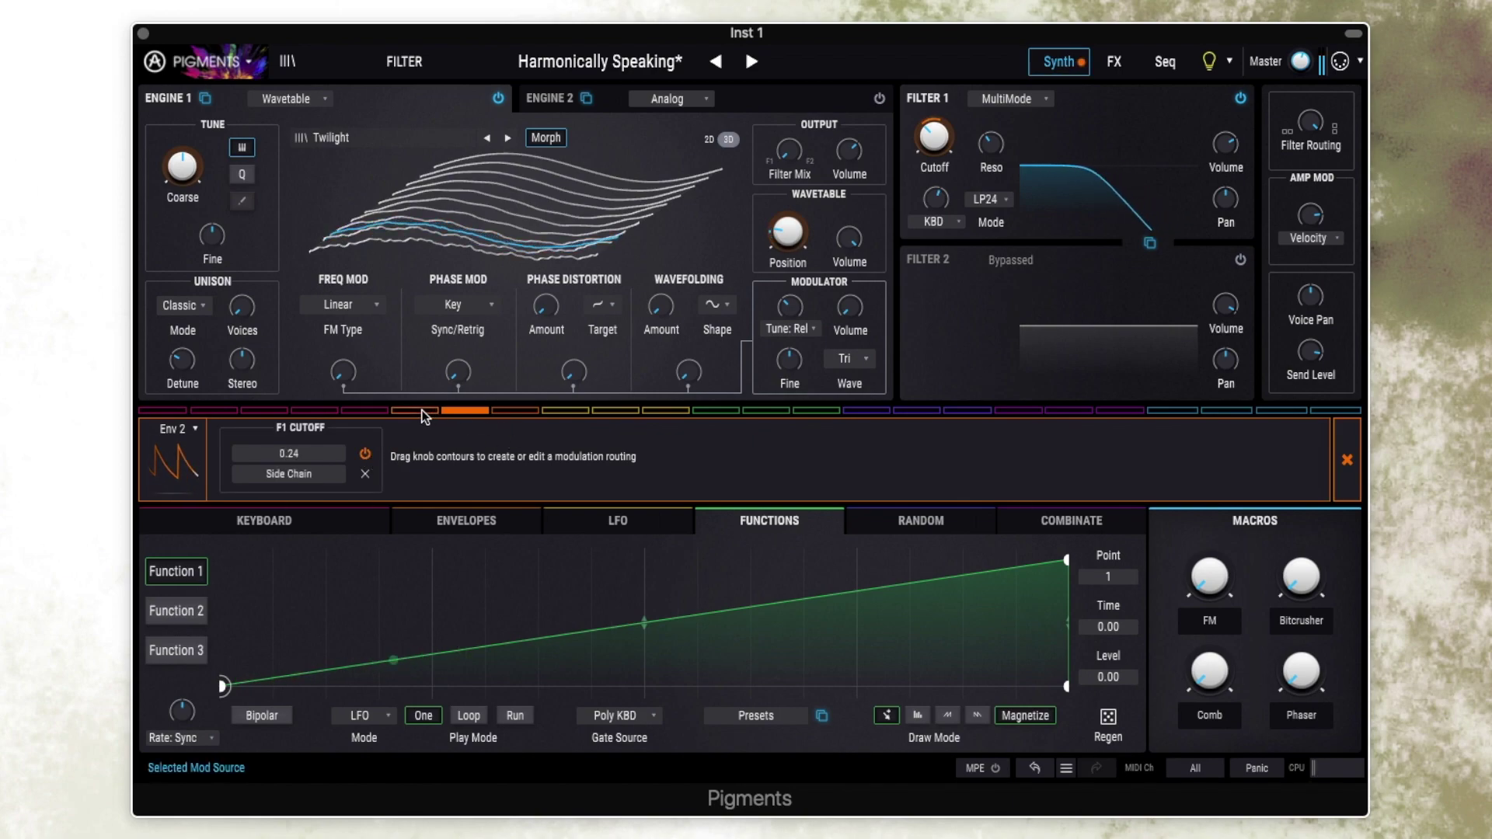
left_click(1347, 460)
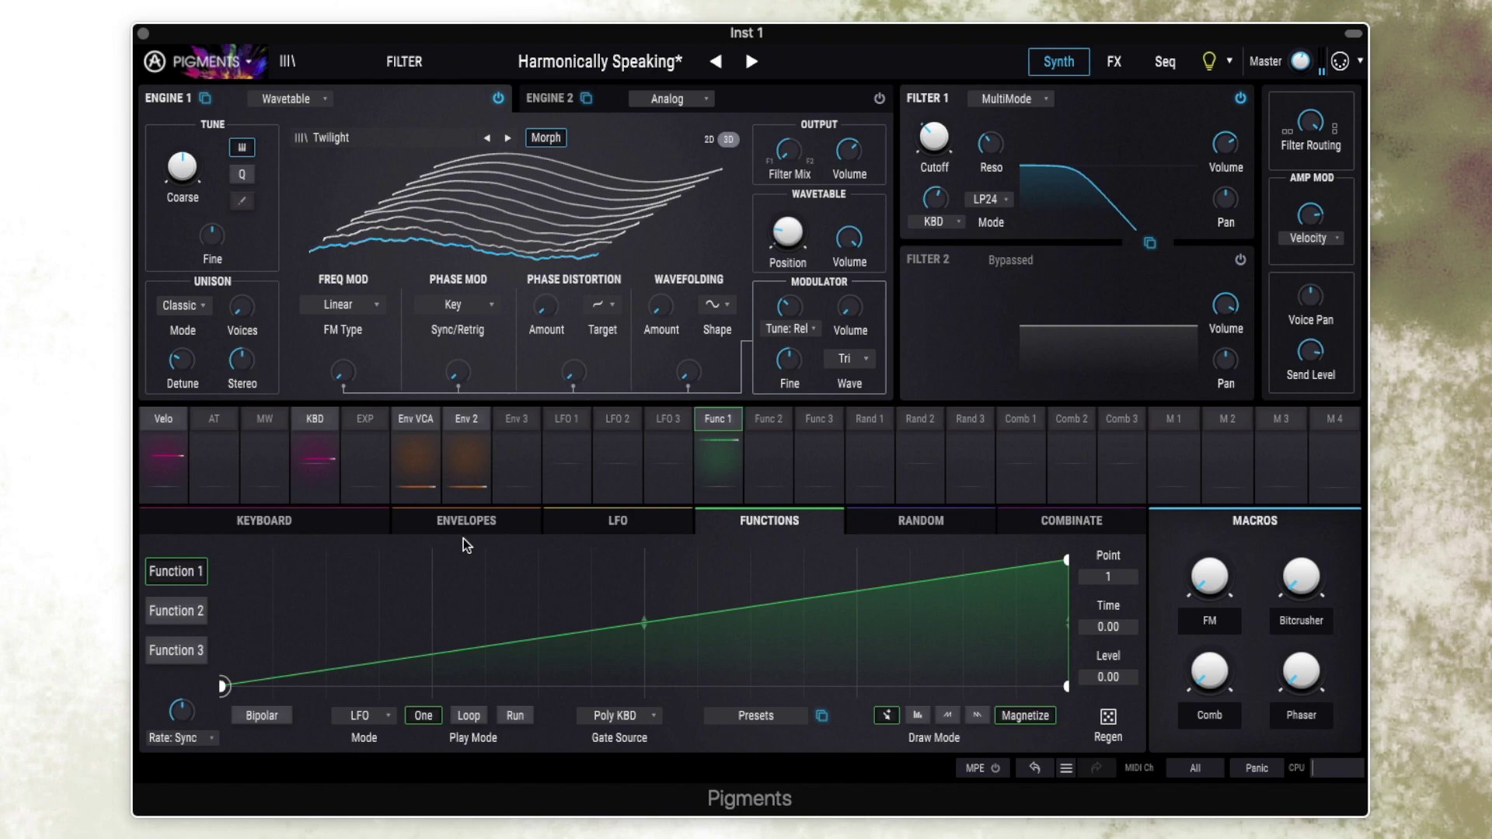
Show the envelopes and compare the decay of Env 2 with that of Env VCA.
left_click(470, 519)
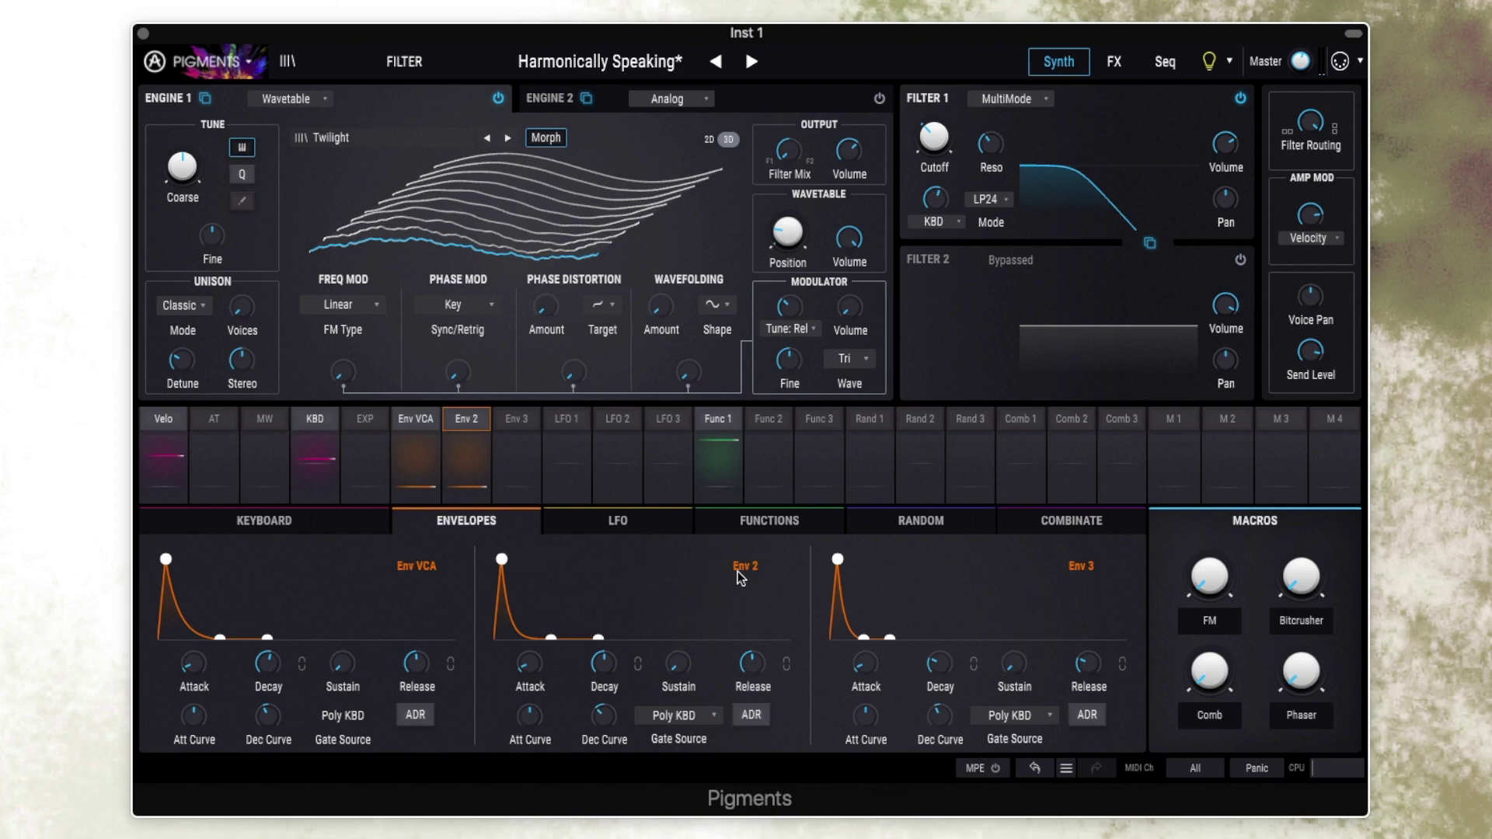
mouse_move(675, 664)
mouse_move(598, 664)
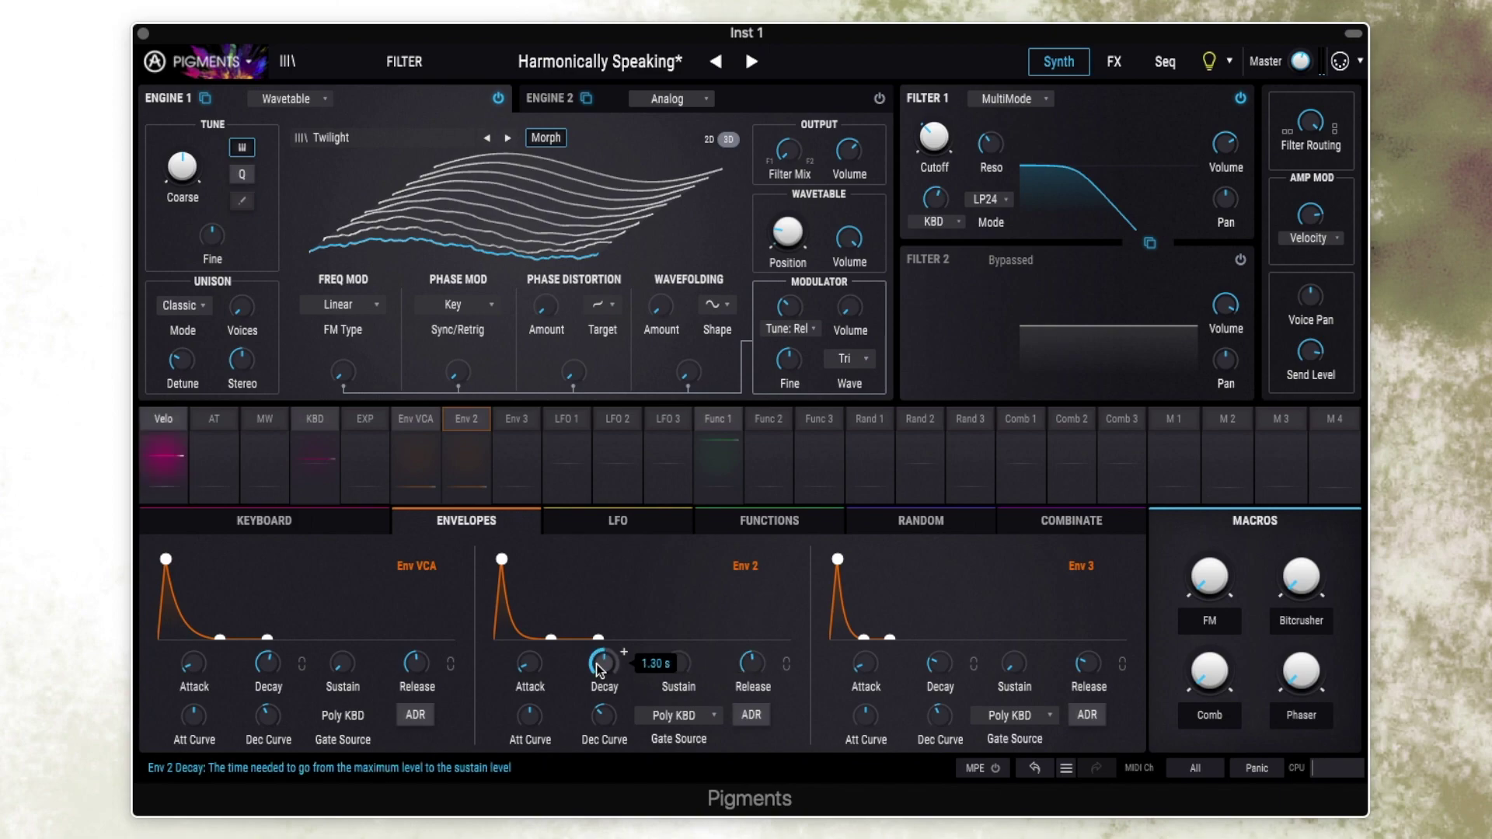
mouse_move(265, 669)
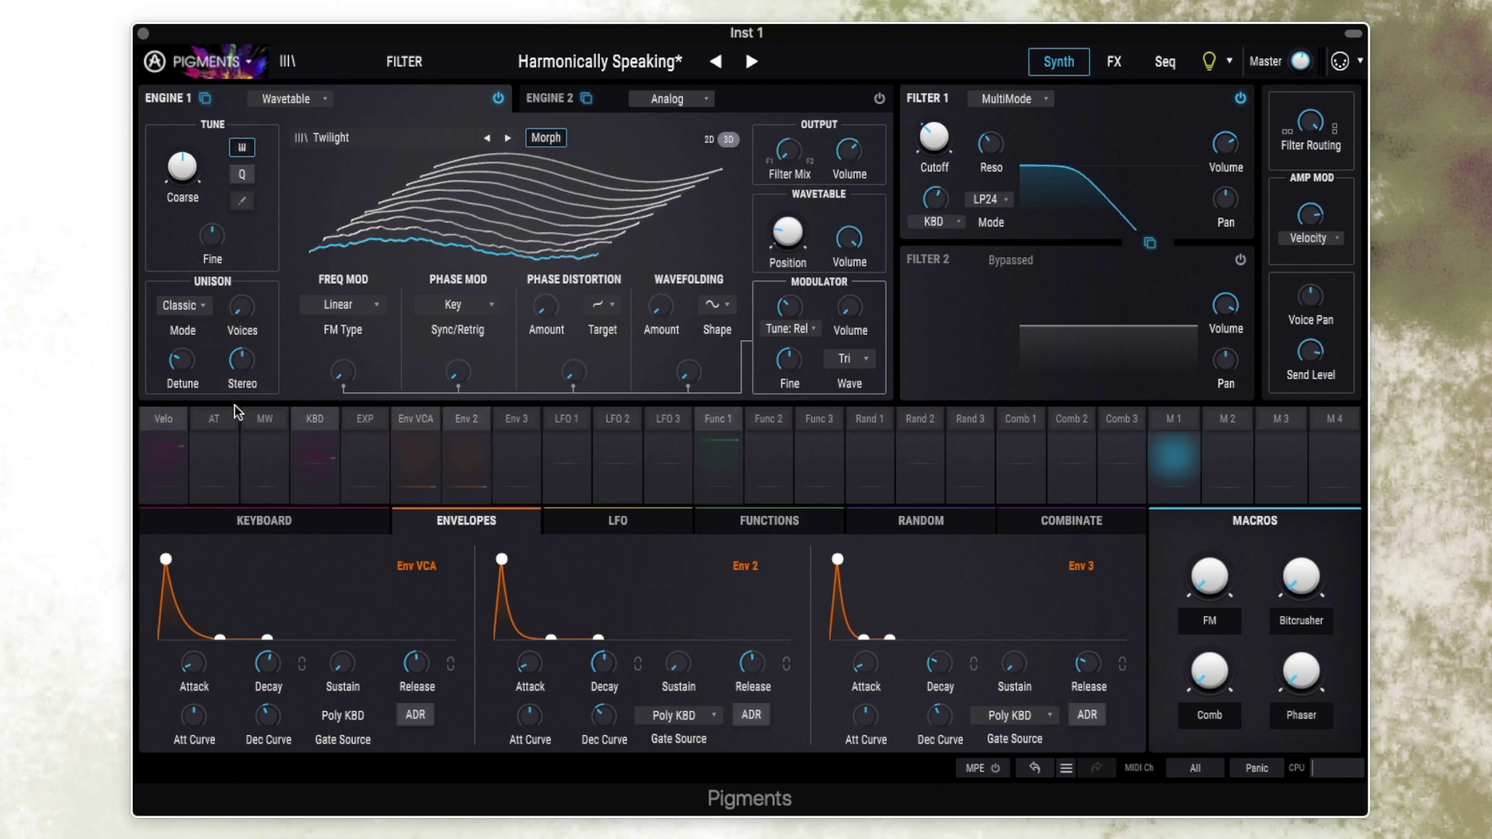
Enable the velocity modulations of the Env 2 decay and the Filter 1 cutoff.
left_click(167, 418)
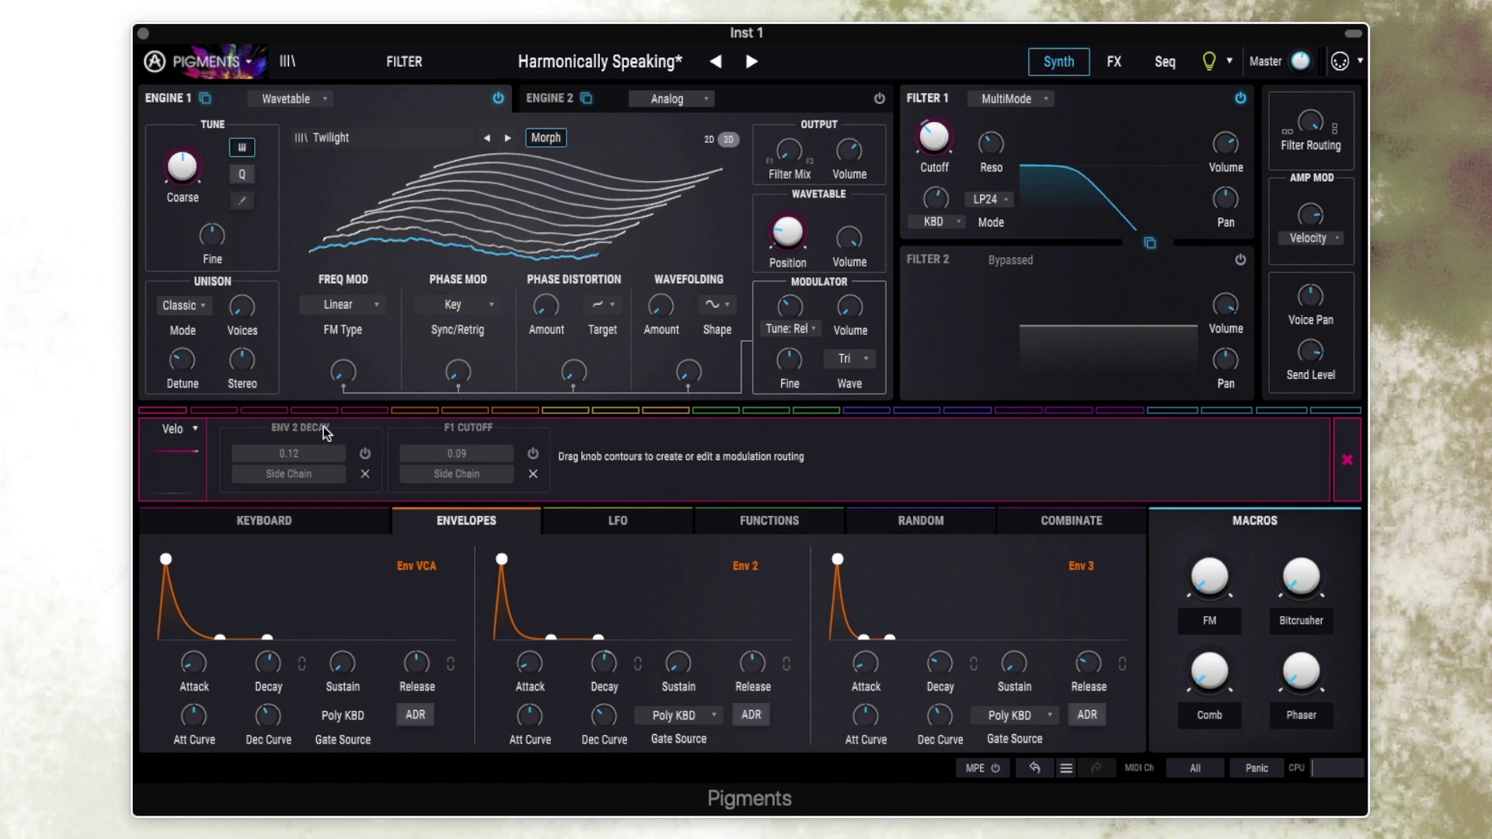
left_click(365, 453)
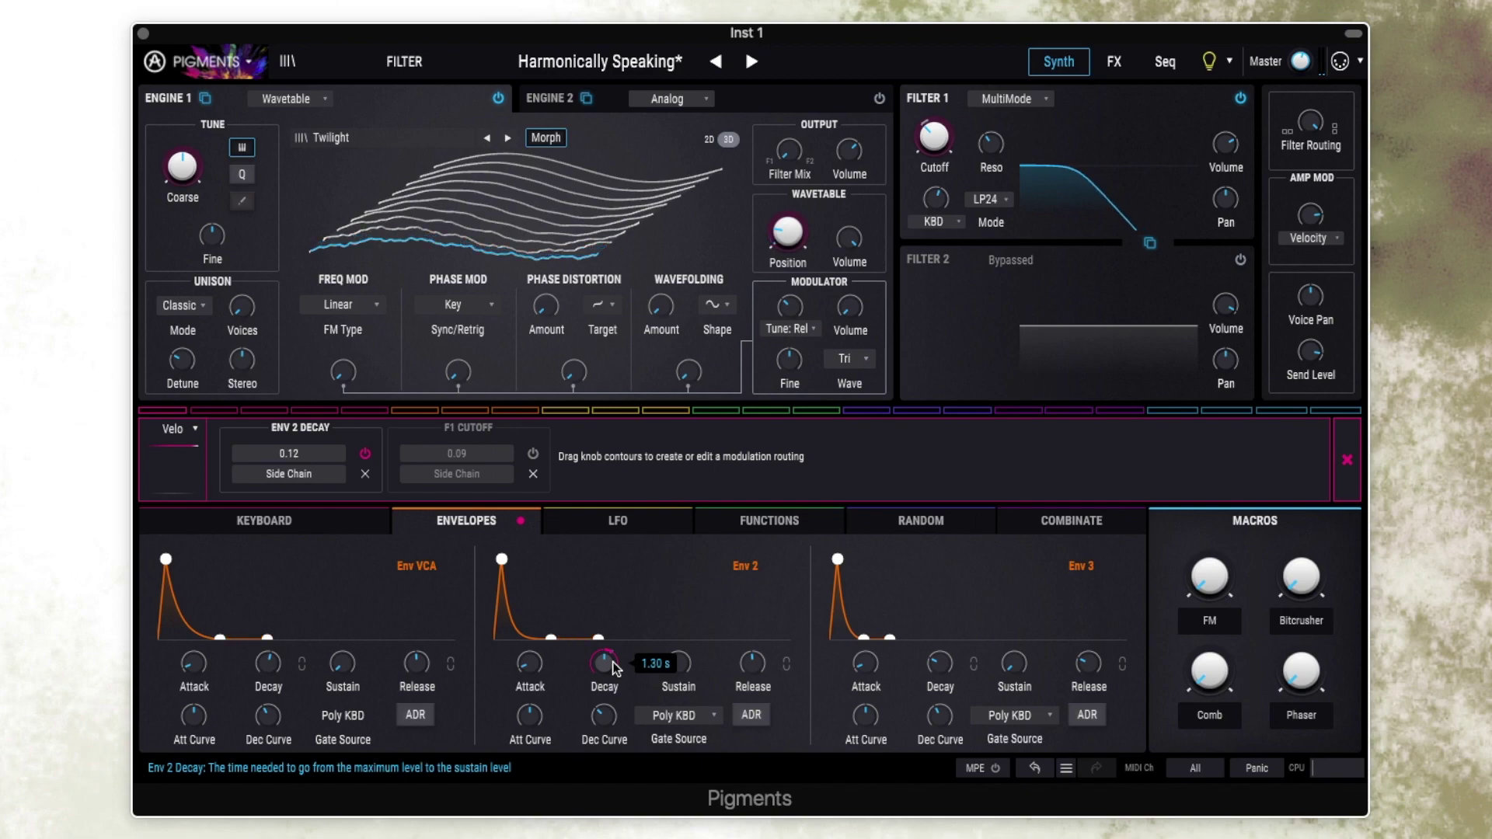
left_click(532, 453)
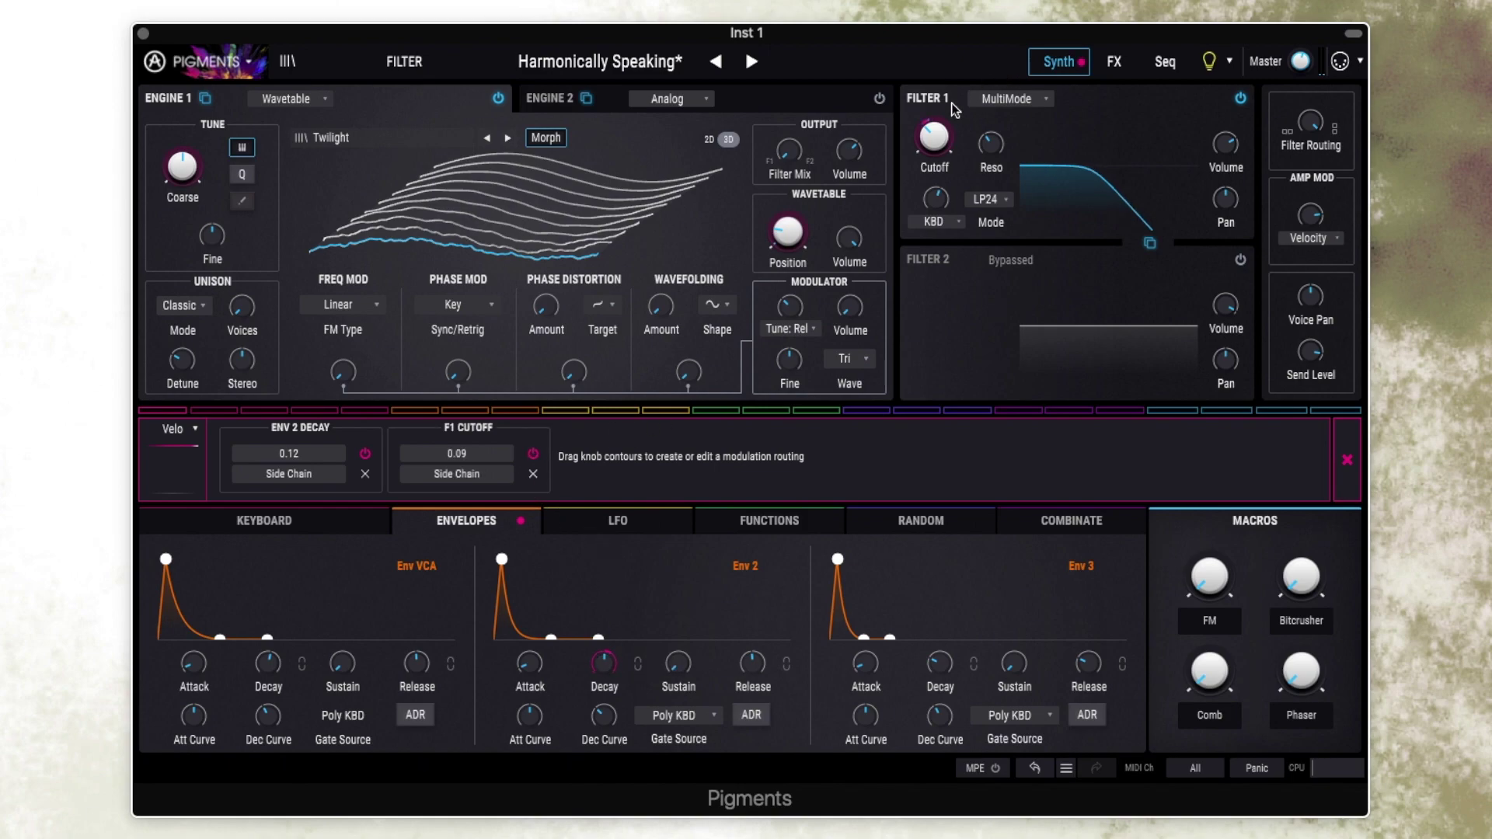
mouse_move(938, 137)
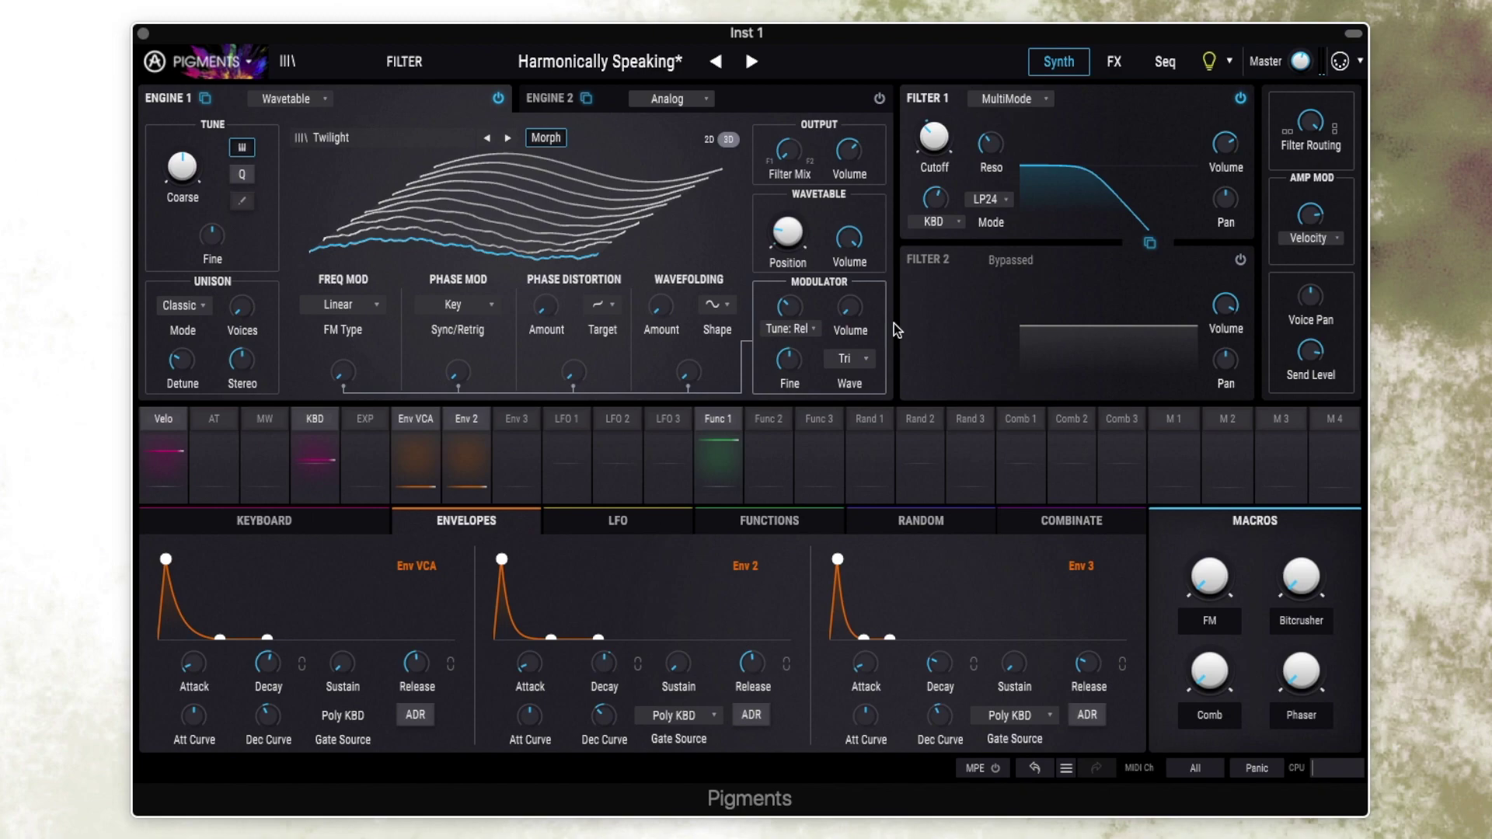
Turn on the Reverb effect in FX Bus A and check its dry/wet mix.
left_click(1122, 63)
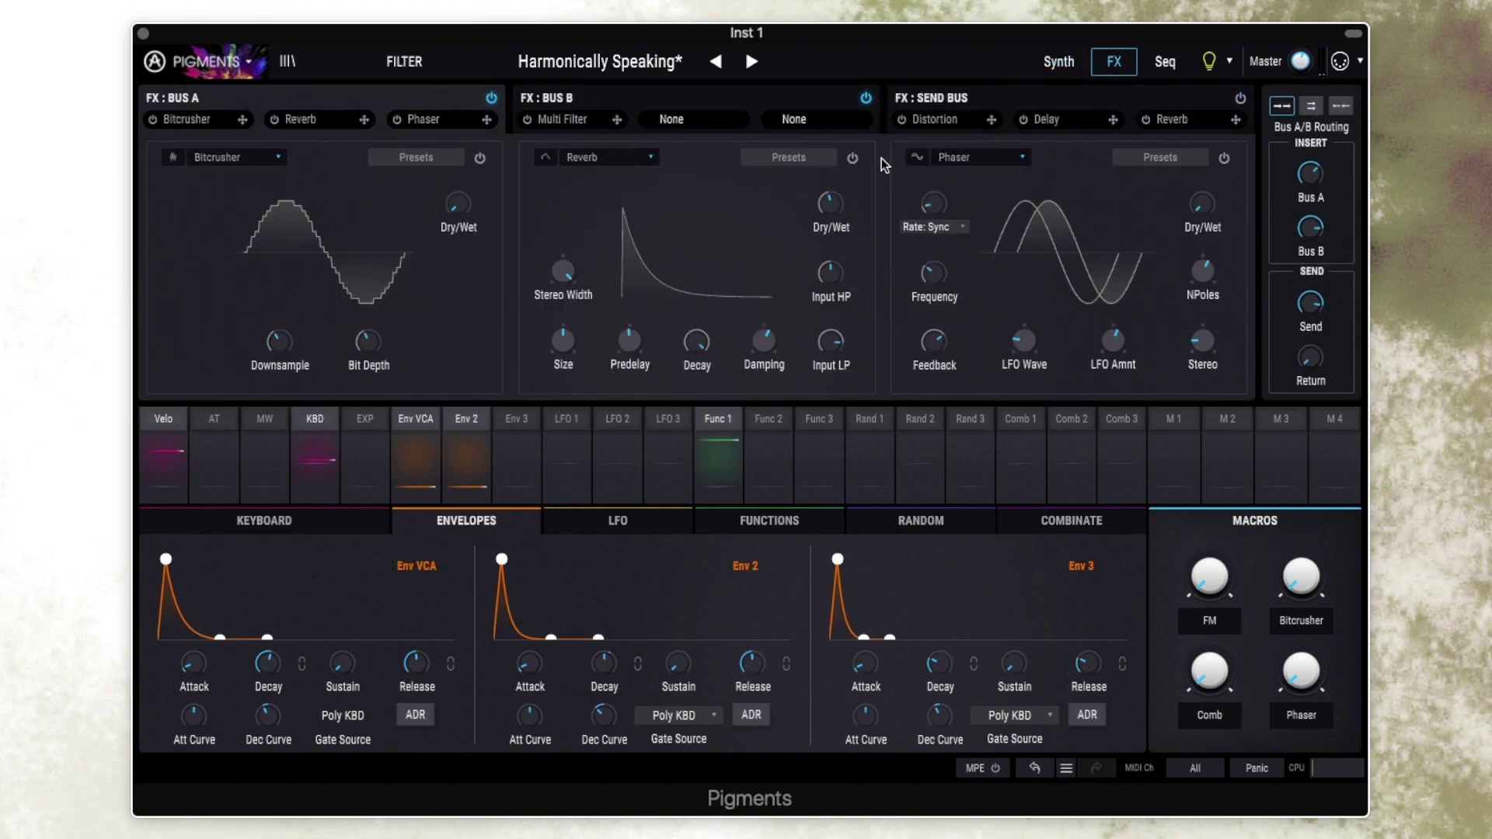
left_click(854, 159)
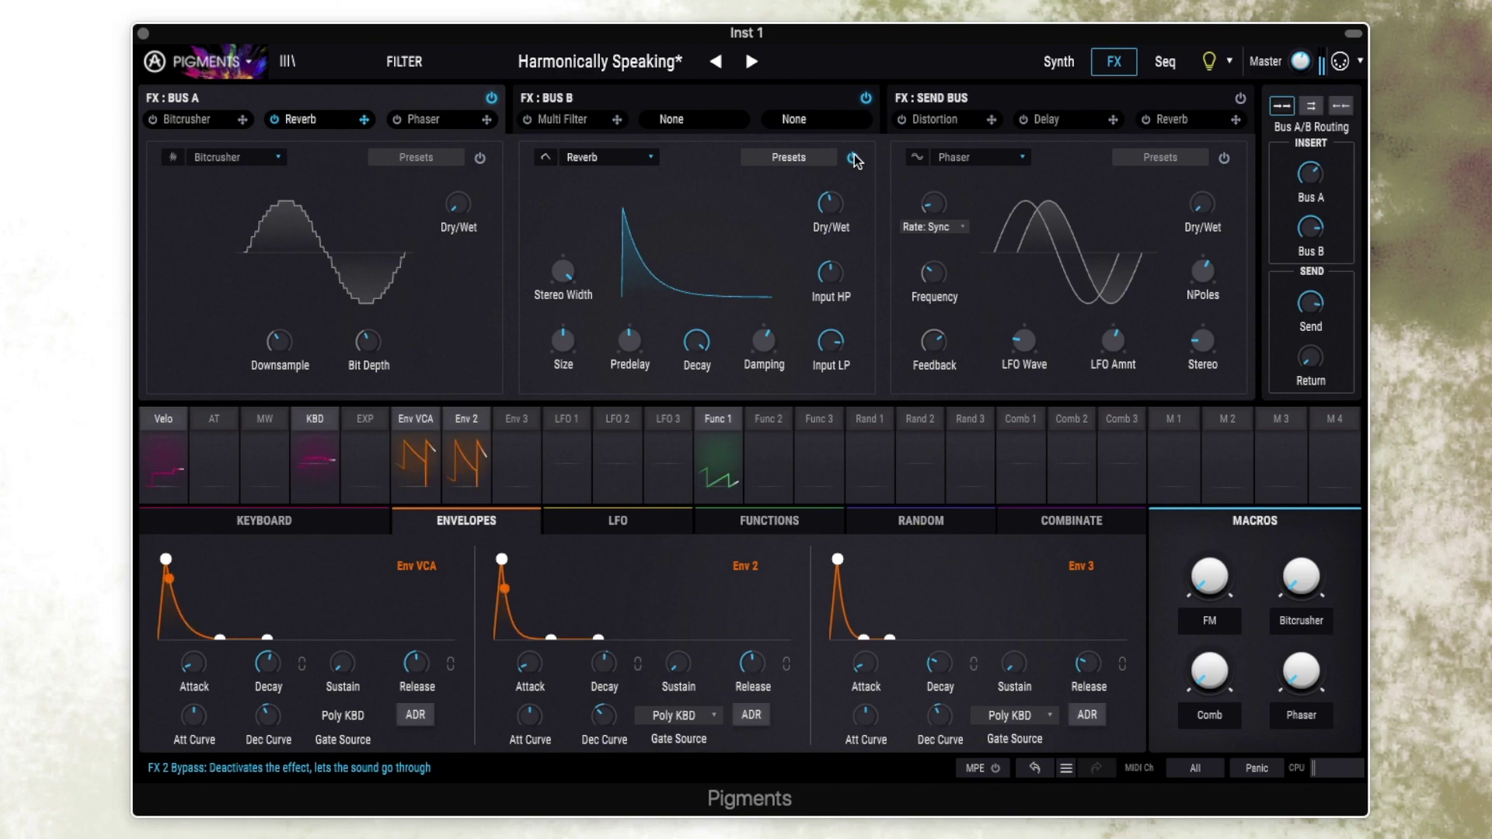
mouse_move(832, 206)
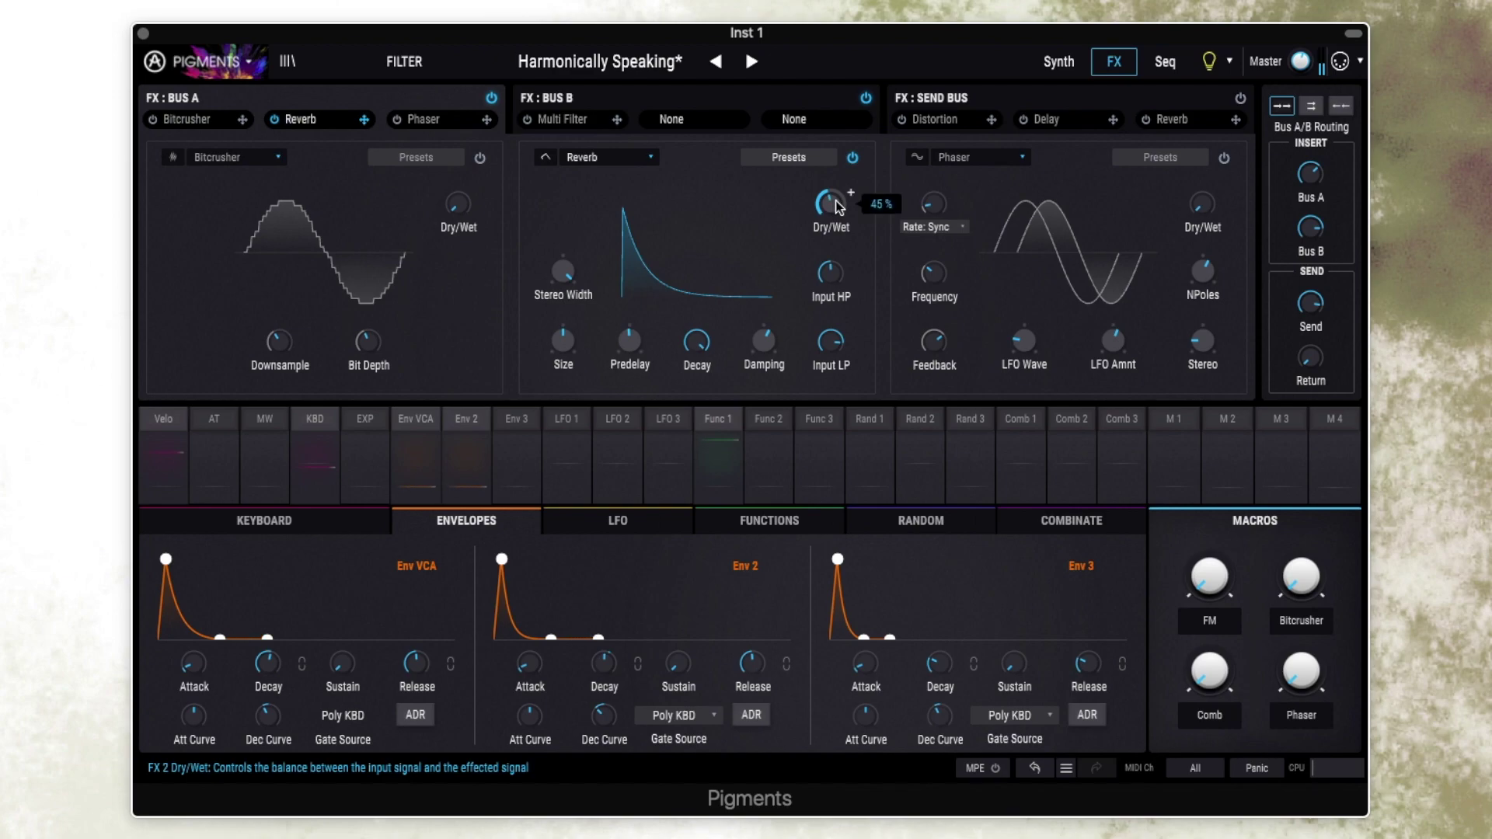
Check the decay, size, predelay, damping and input high-pass settings of the Bus A Reverb.
mouse_move(694, 343)
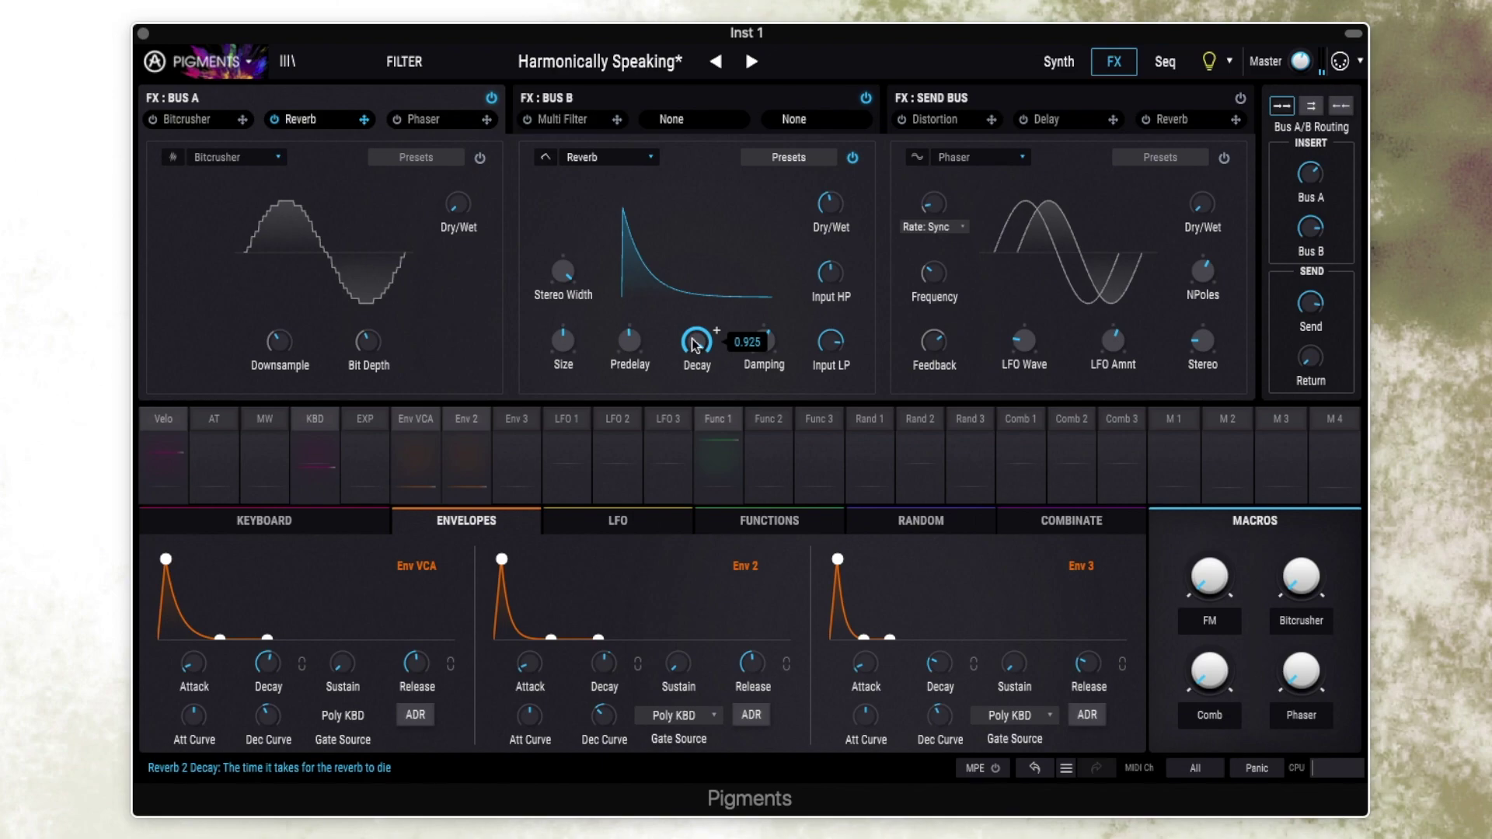
mouse_move(567, 339)
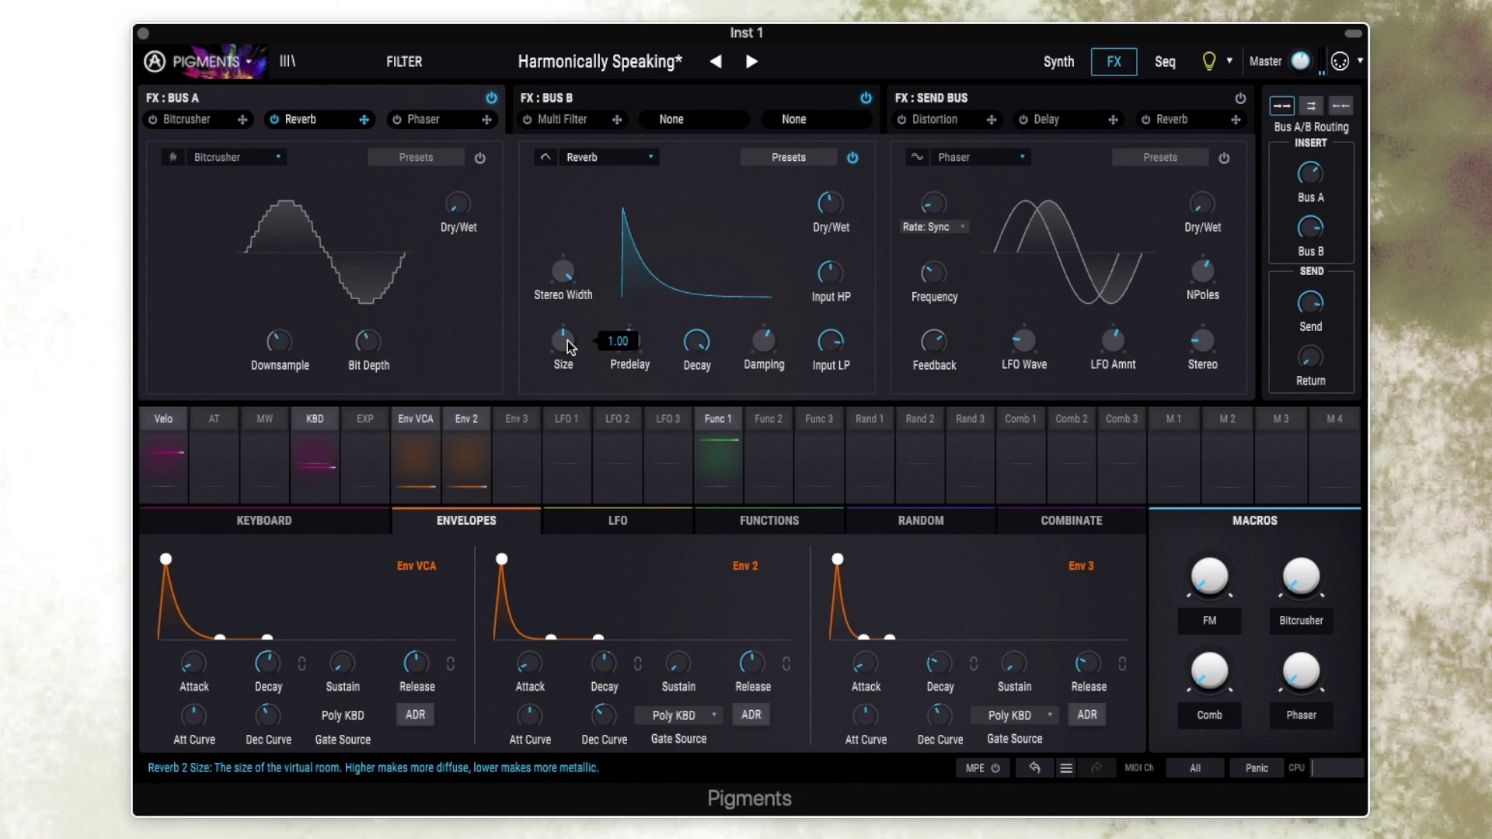
mouse_move(631, 345)
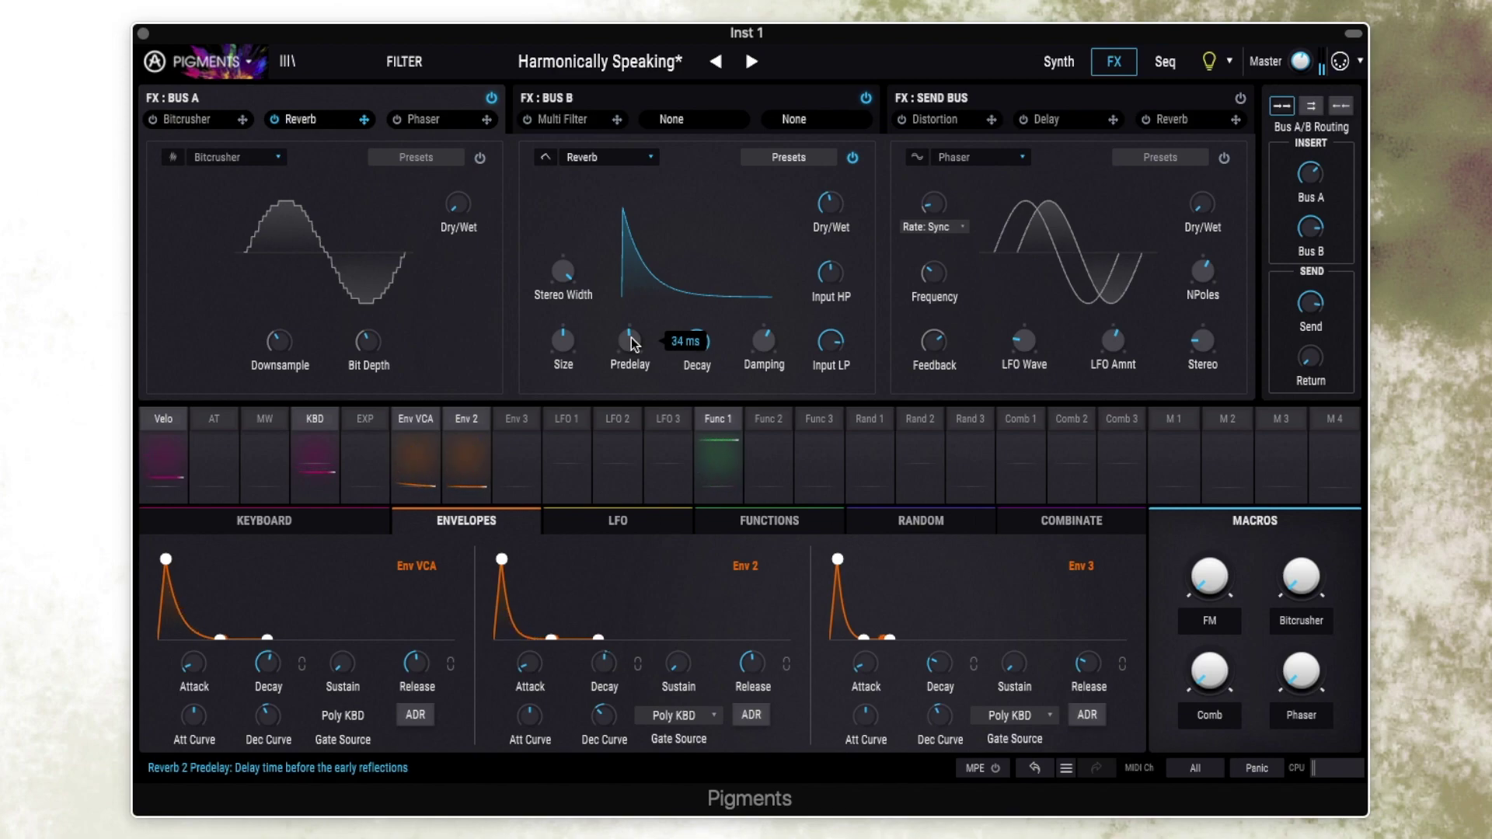
mouse_move(764, 342)
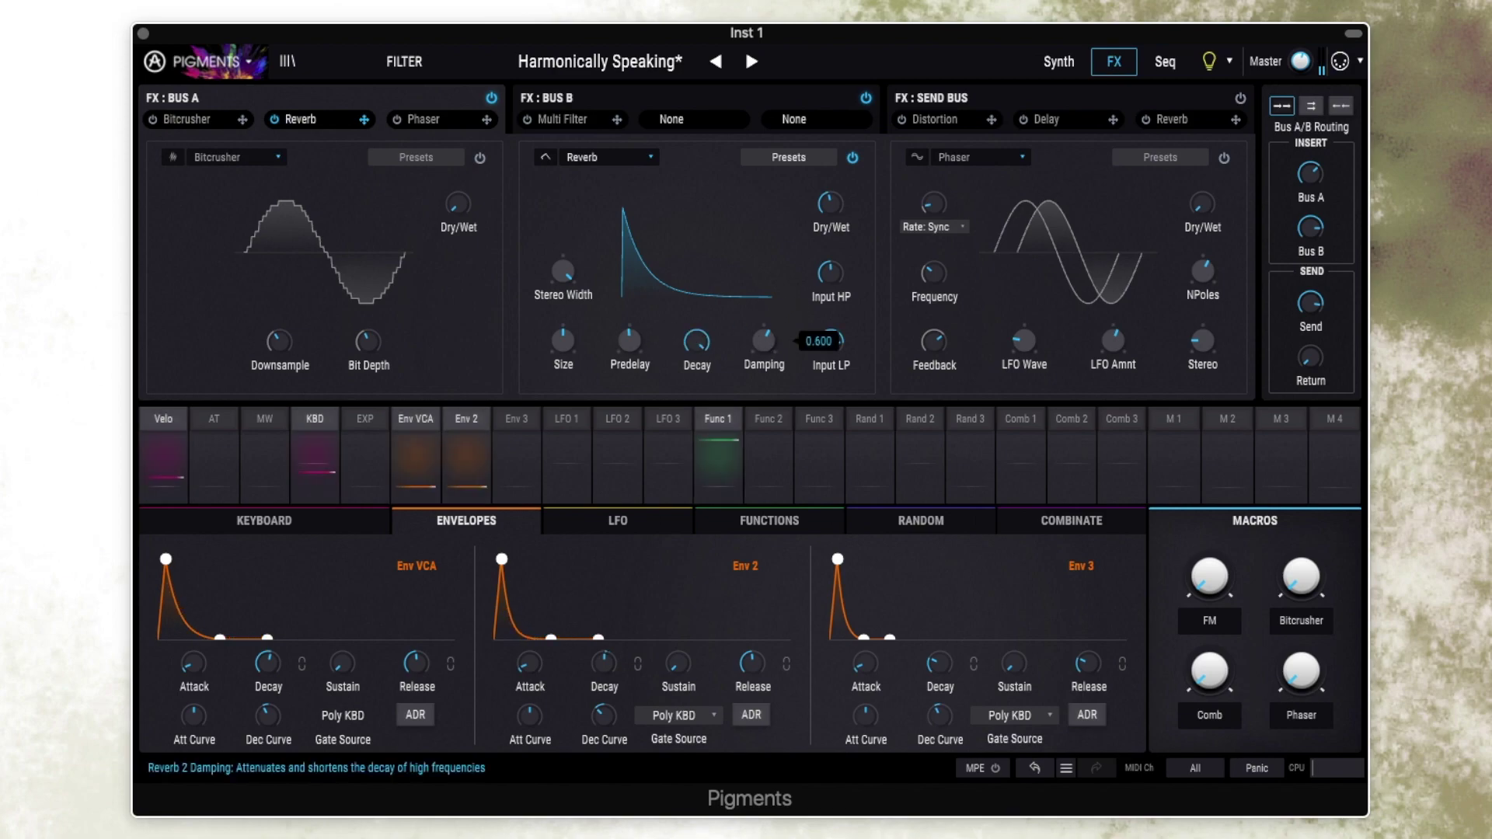
mouse_move(828, 277)
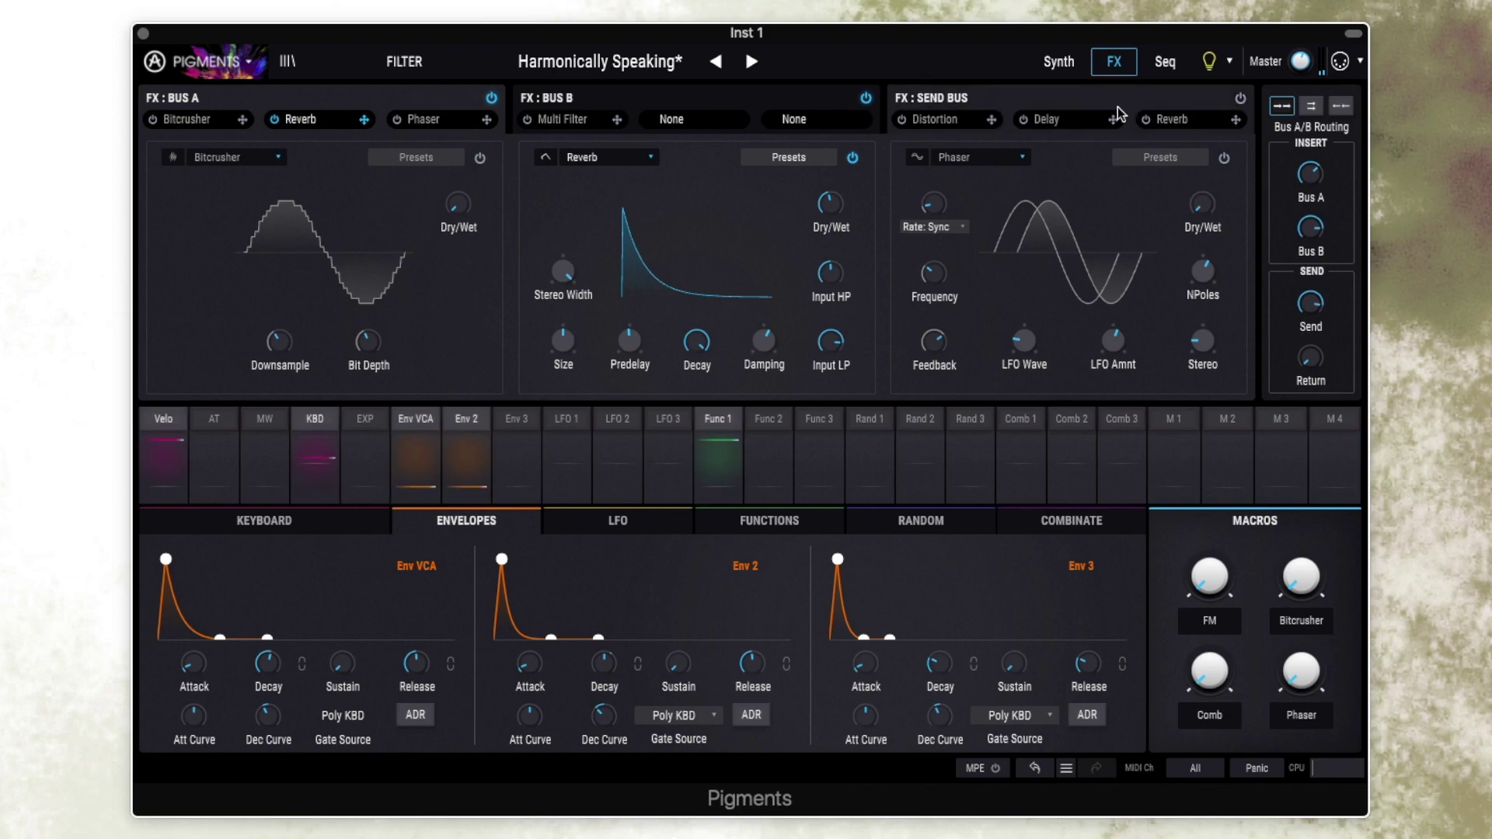
Show the Send Bus effects, switch the bus on and raise its return level.
left_click(991, 106)
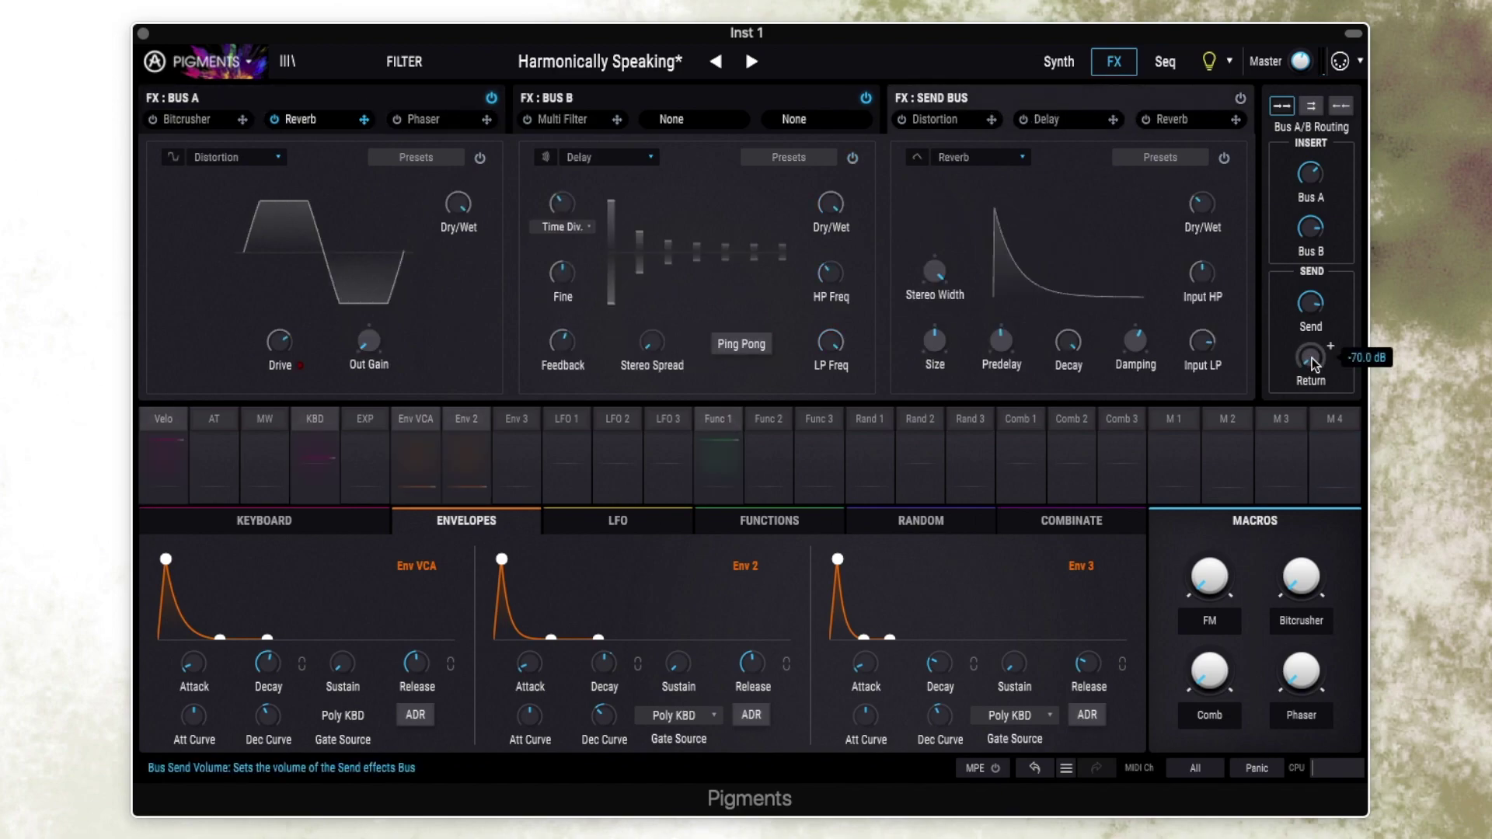
mouse_move(1329, 346)
scroll(1330, 347, "up", 5)
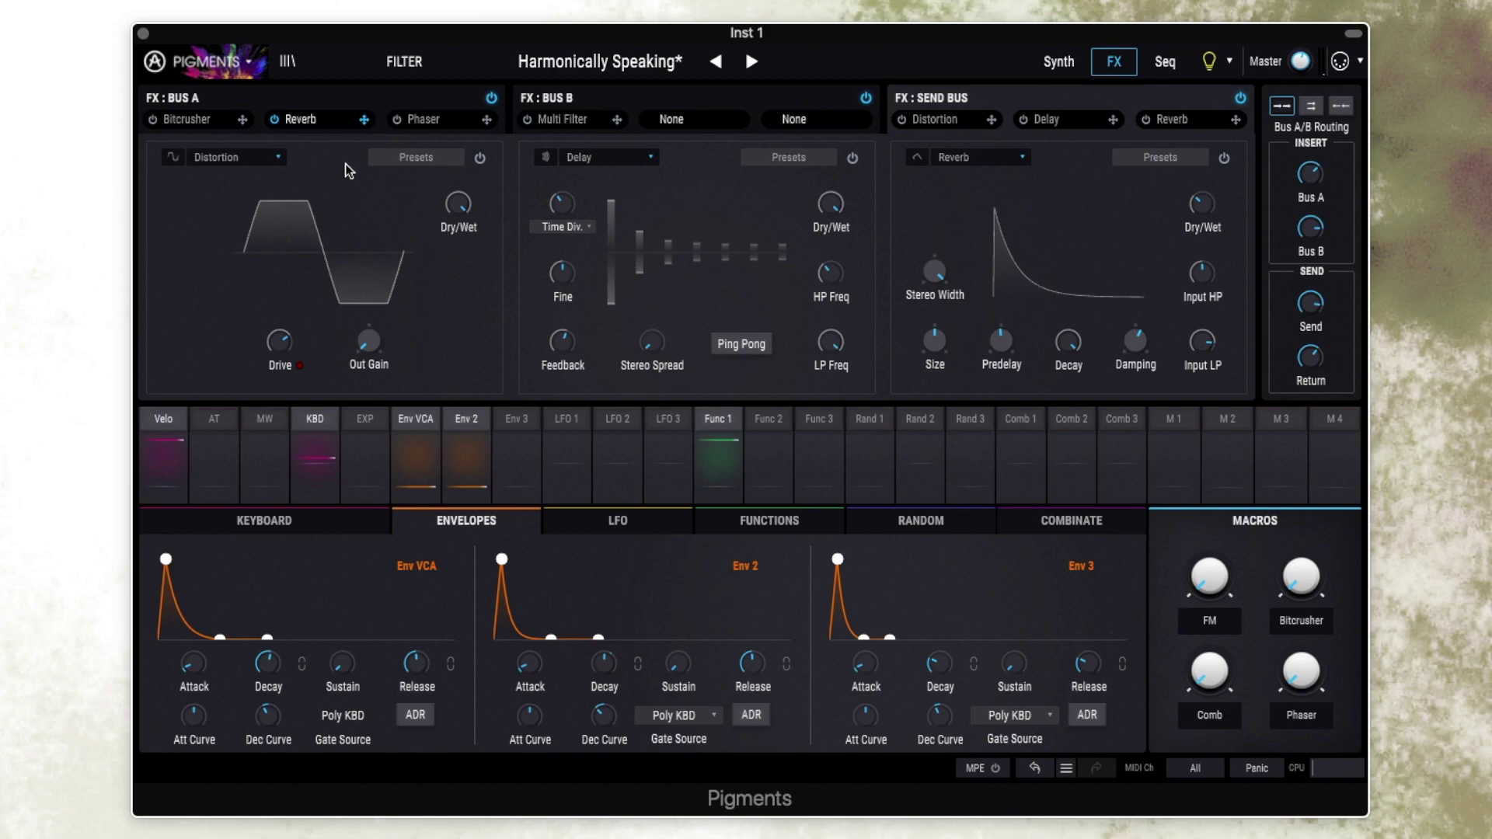
Turn on the Distortion effect in the Send Bus and check its drive and output gain.
left_click(479, 159)
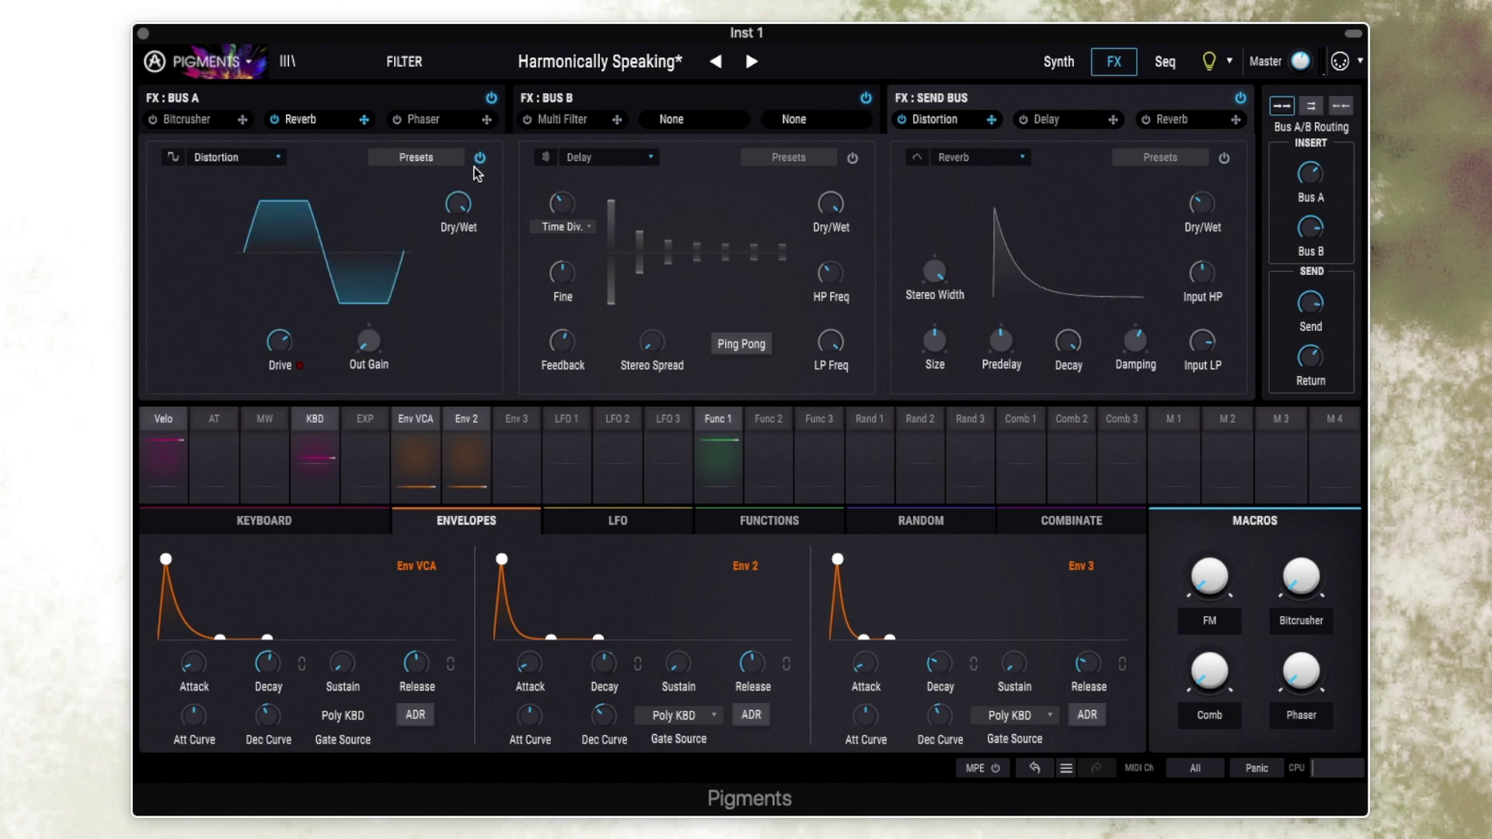
mouse_move(279, 342)
mouse_move(365, 350)
mouse_move(368, 341)
left_mouse_down()
mouse_move(369, 326)
mouse_move(368, 340)
left_mouse_up()
Turn on the Send Bus Delay and check its dry/wet, time division, feedback, stereo spread and high-pass frequency.
left_click(854, 159)
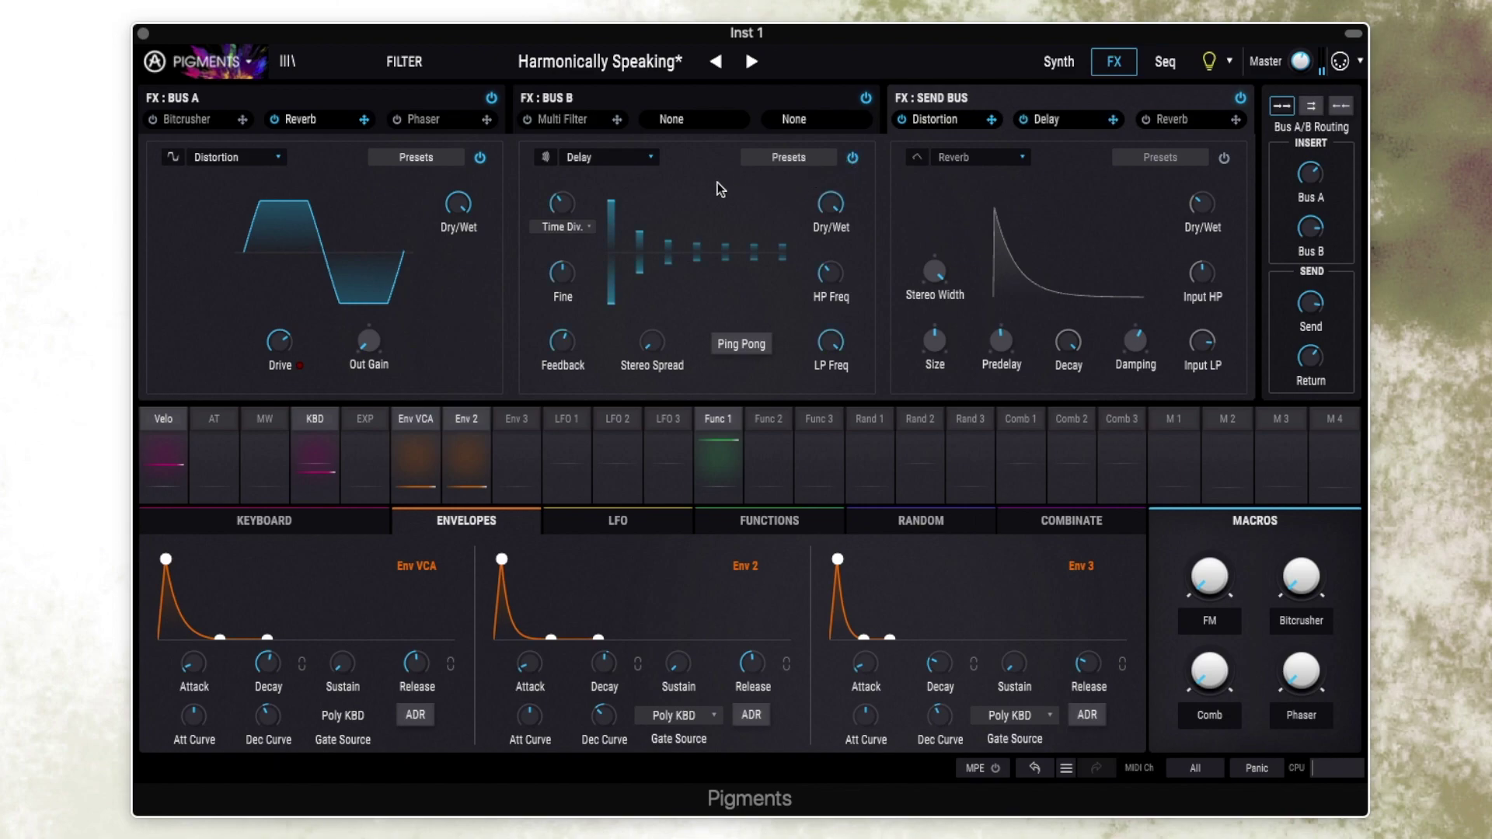
mouse_move(828, 208)
mouse_move(589, 193)
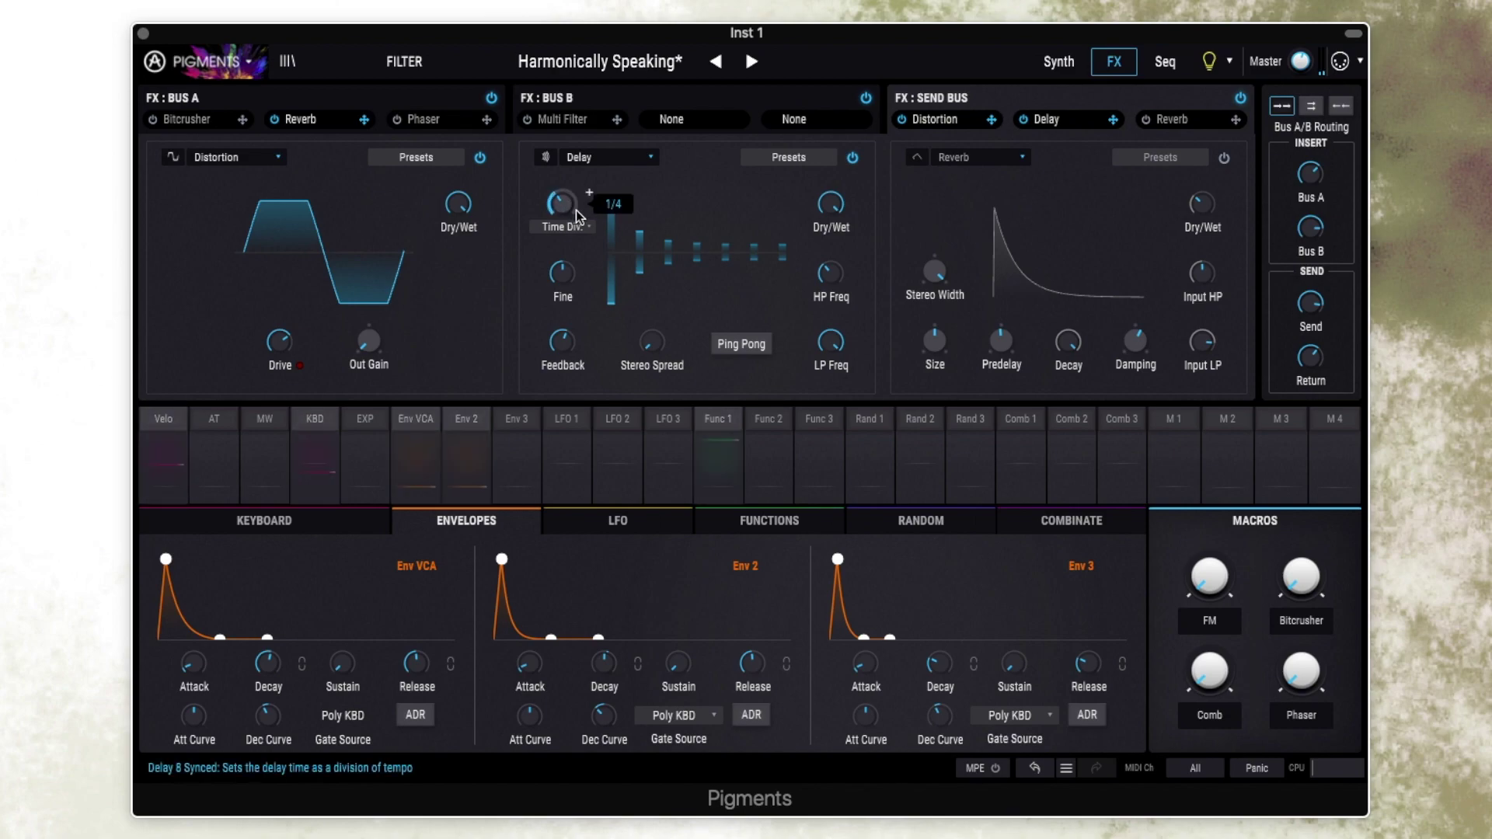
mouse_move(562, 345)
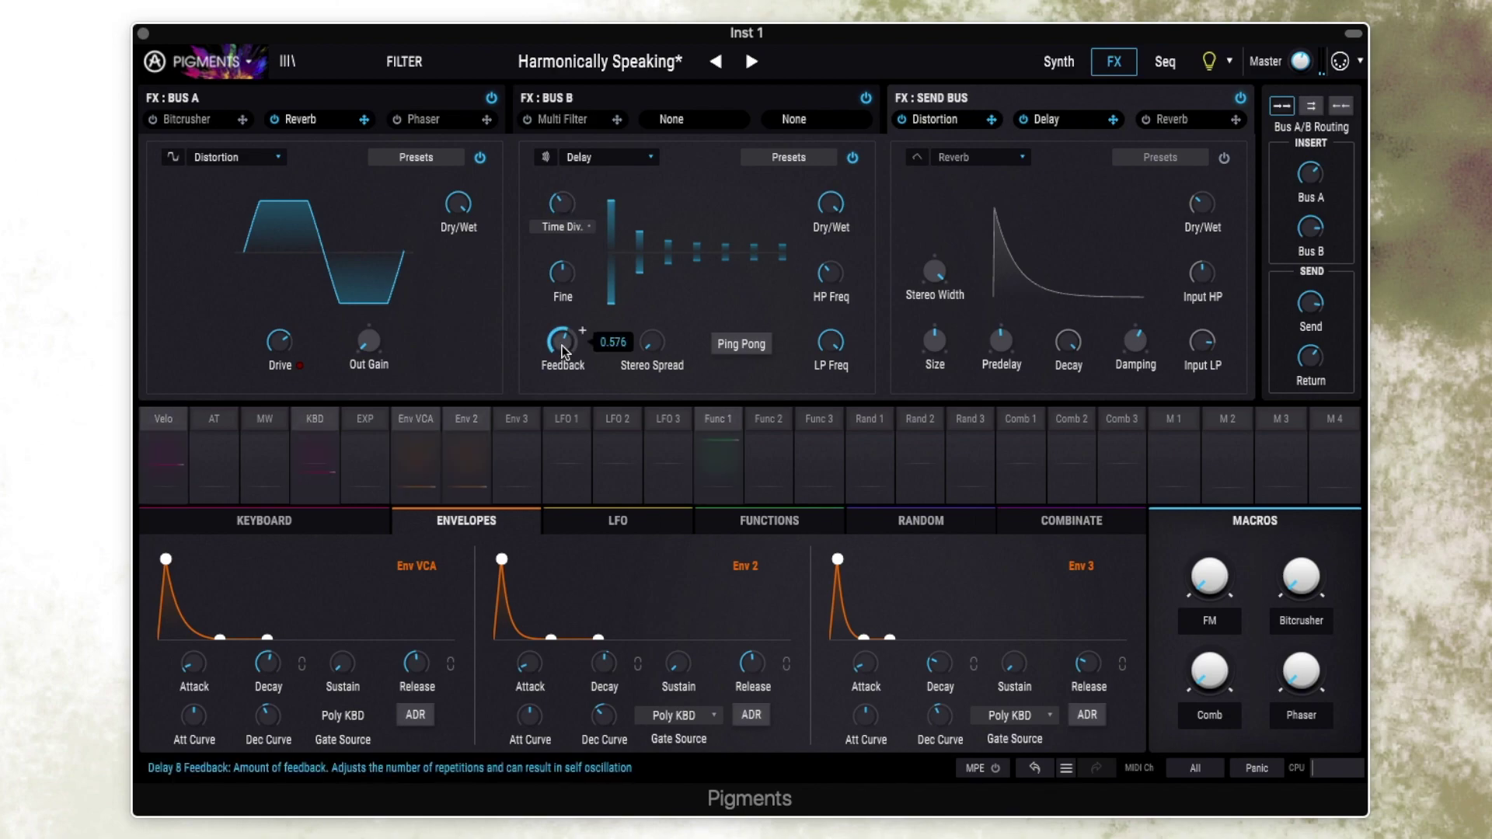
mouse_move(659, 346)
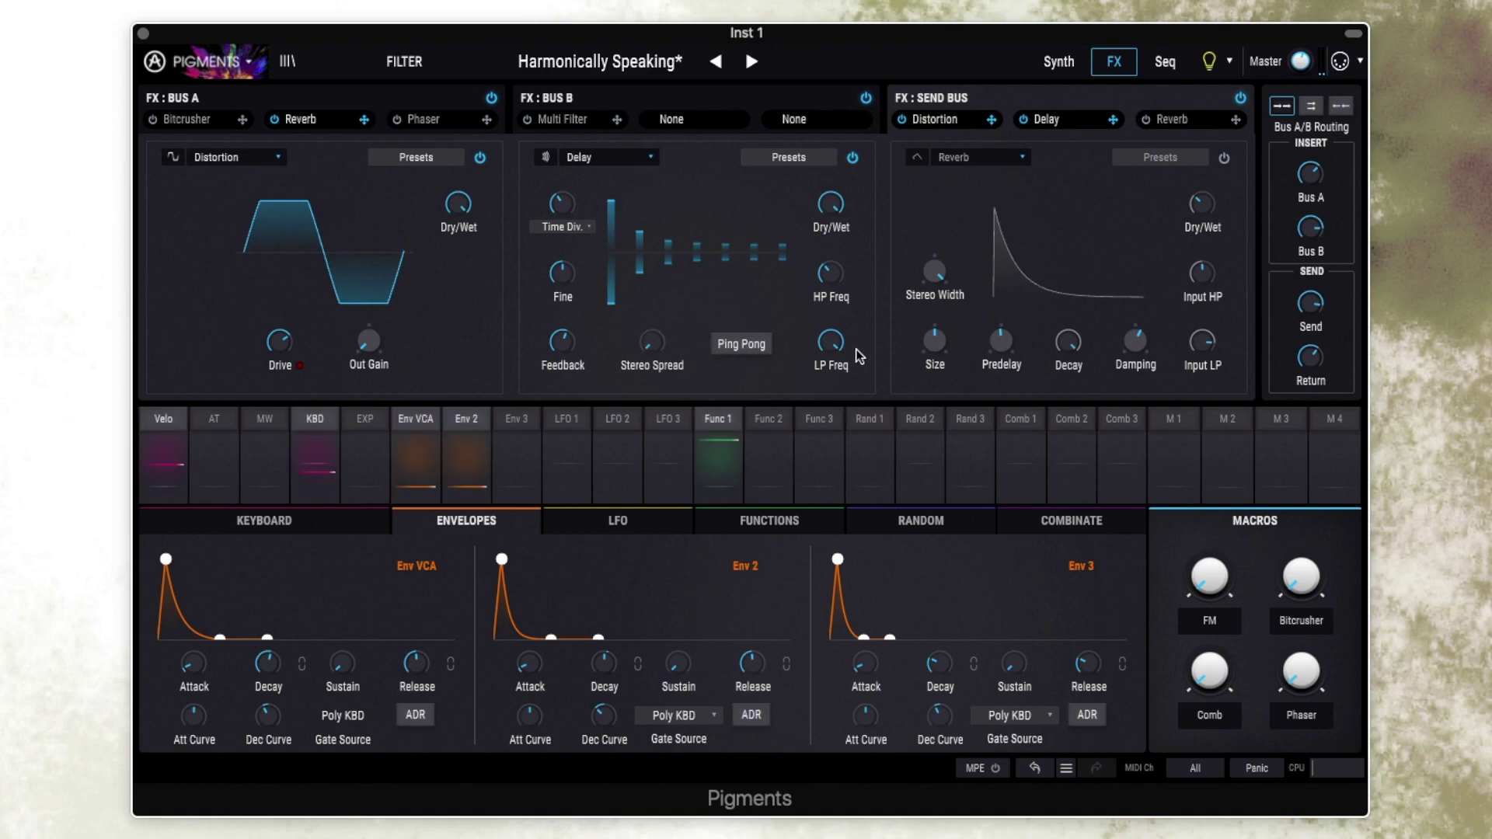
mouse_move(832, 277)
Turn on the Send Bus Reverb and compare its dry/wet and decay with the Bus A Reverb.
left_click(1224, 158)
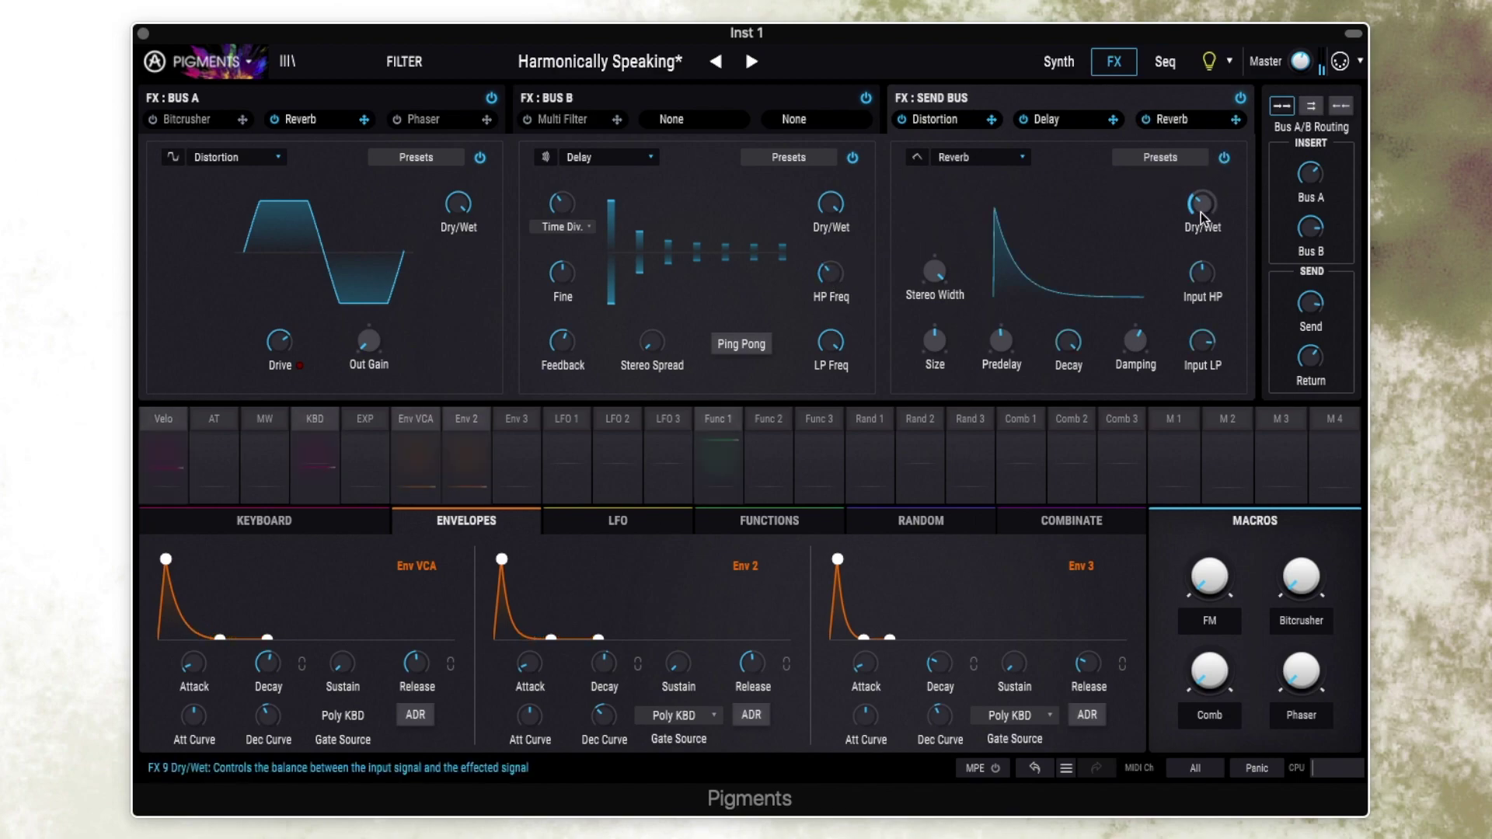
mouse_move(1201, 204)
mouse_move(1069, 342)
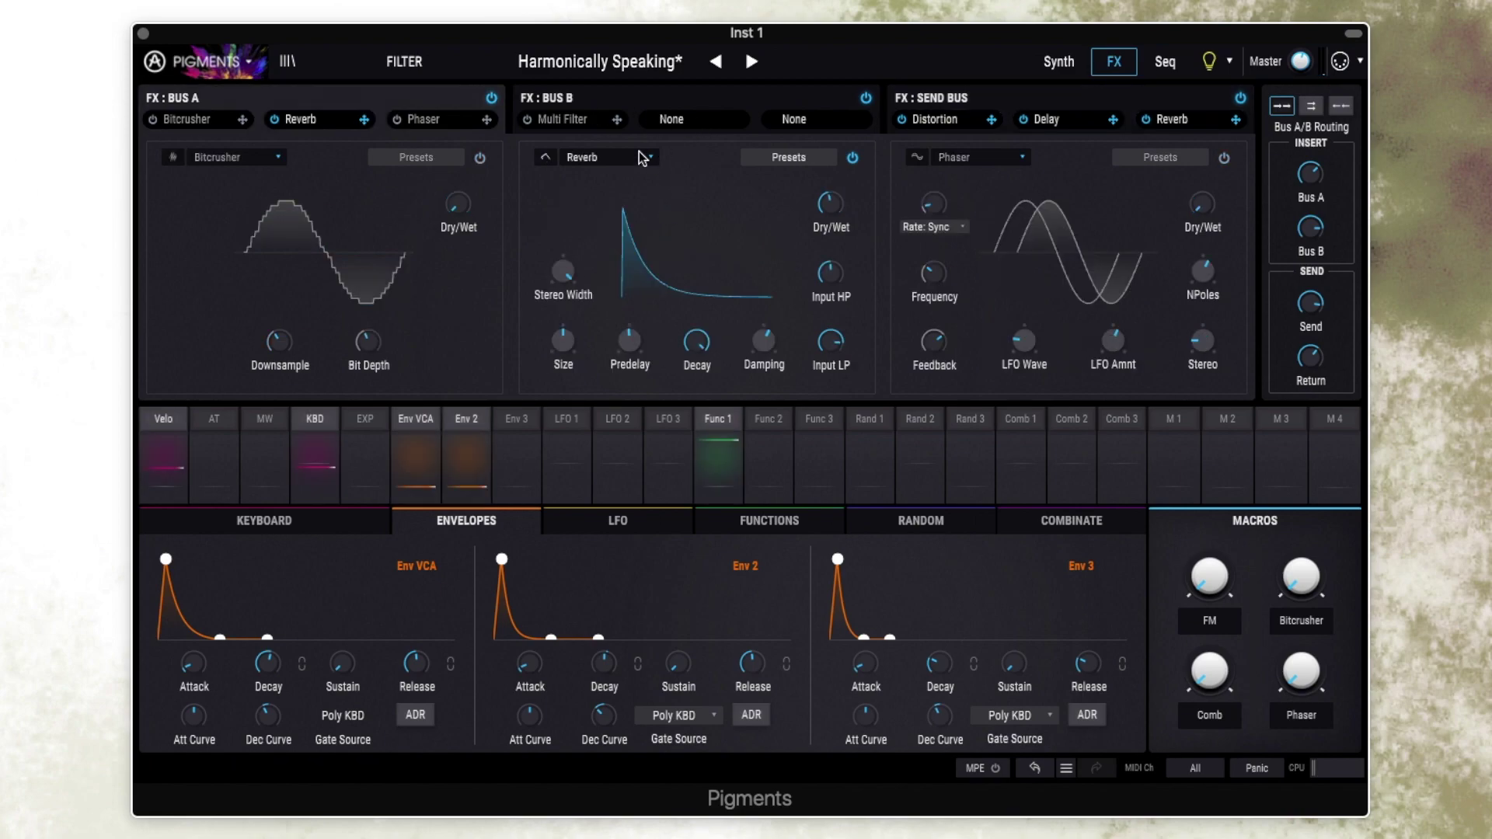
left_click(989, 96)
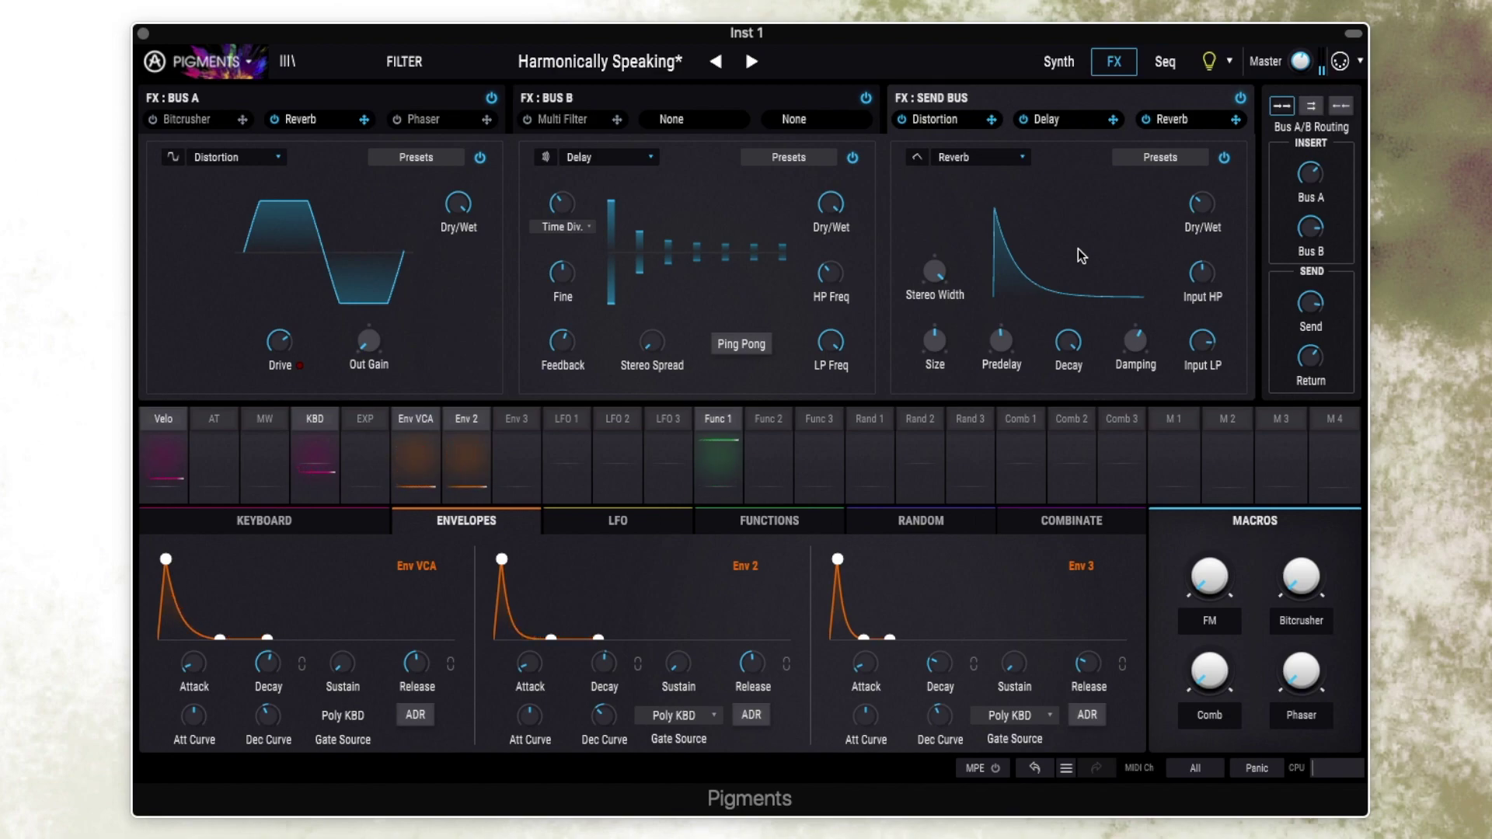
Enable the mod wheel modulation of the Bus B filter cutoff and turn on the Multi Filter in that bus.
left_click(264, 423)
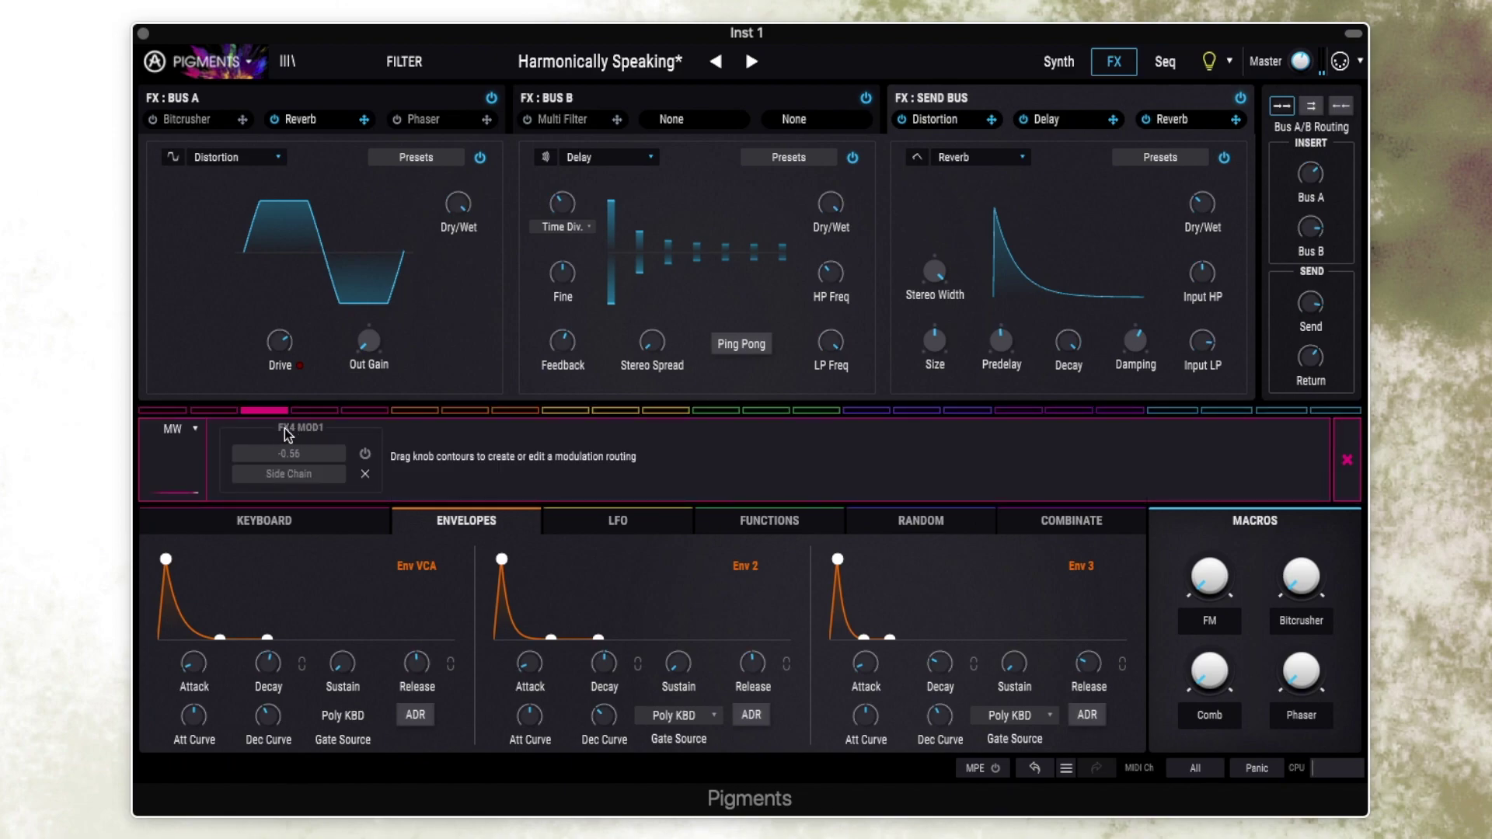
left_click(365, 457)
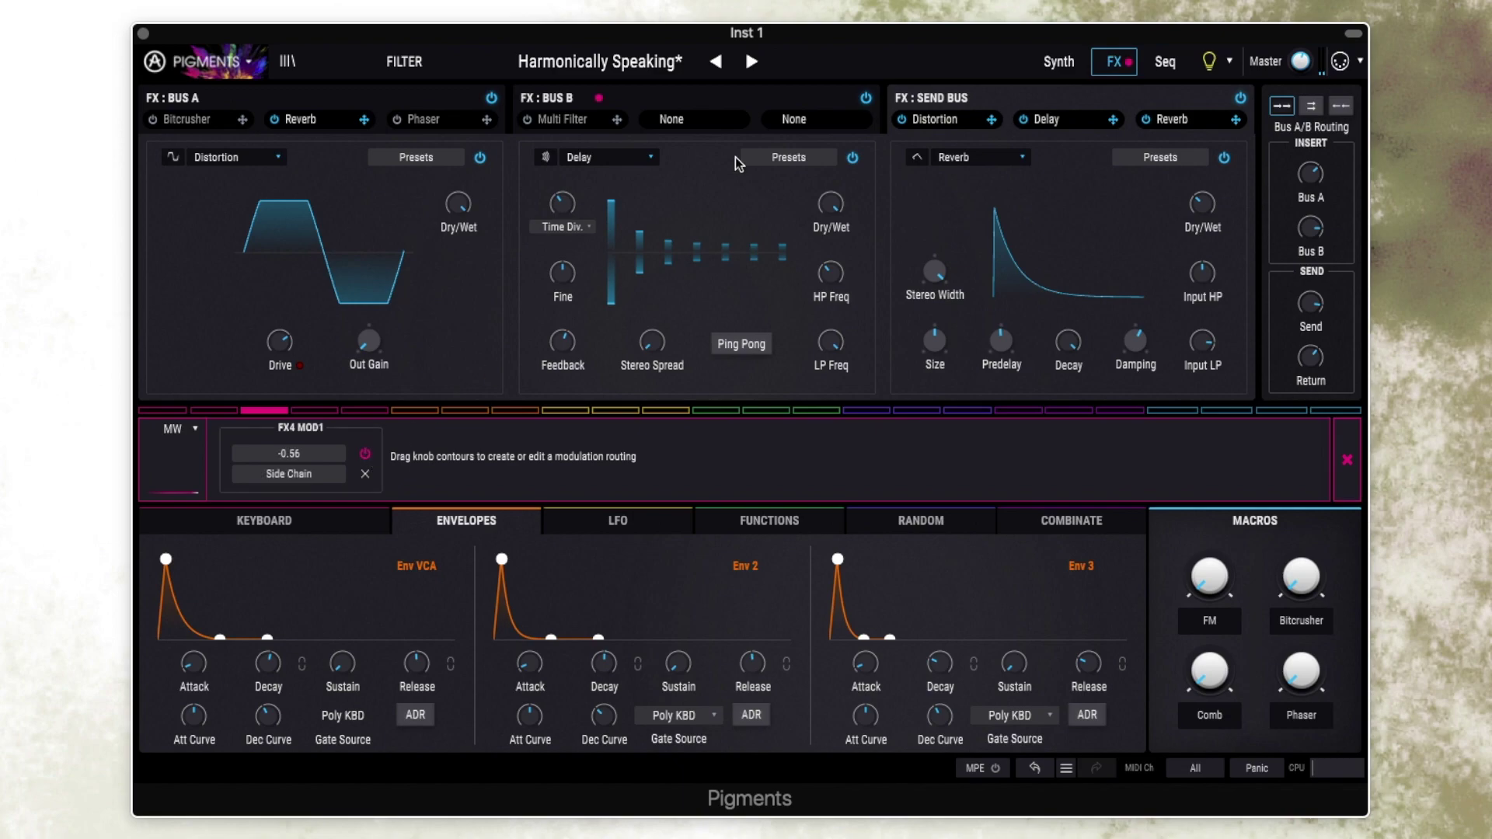
left_click(575, 98)
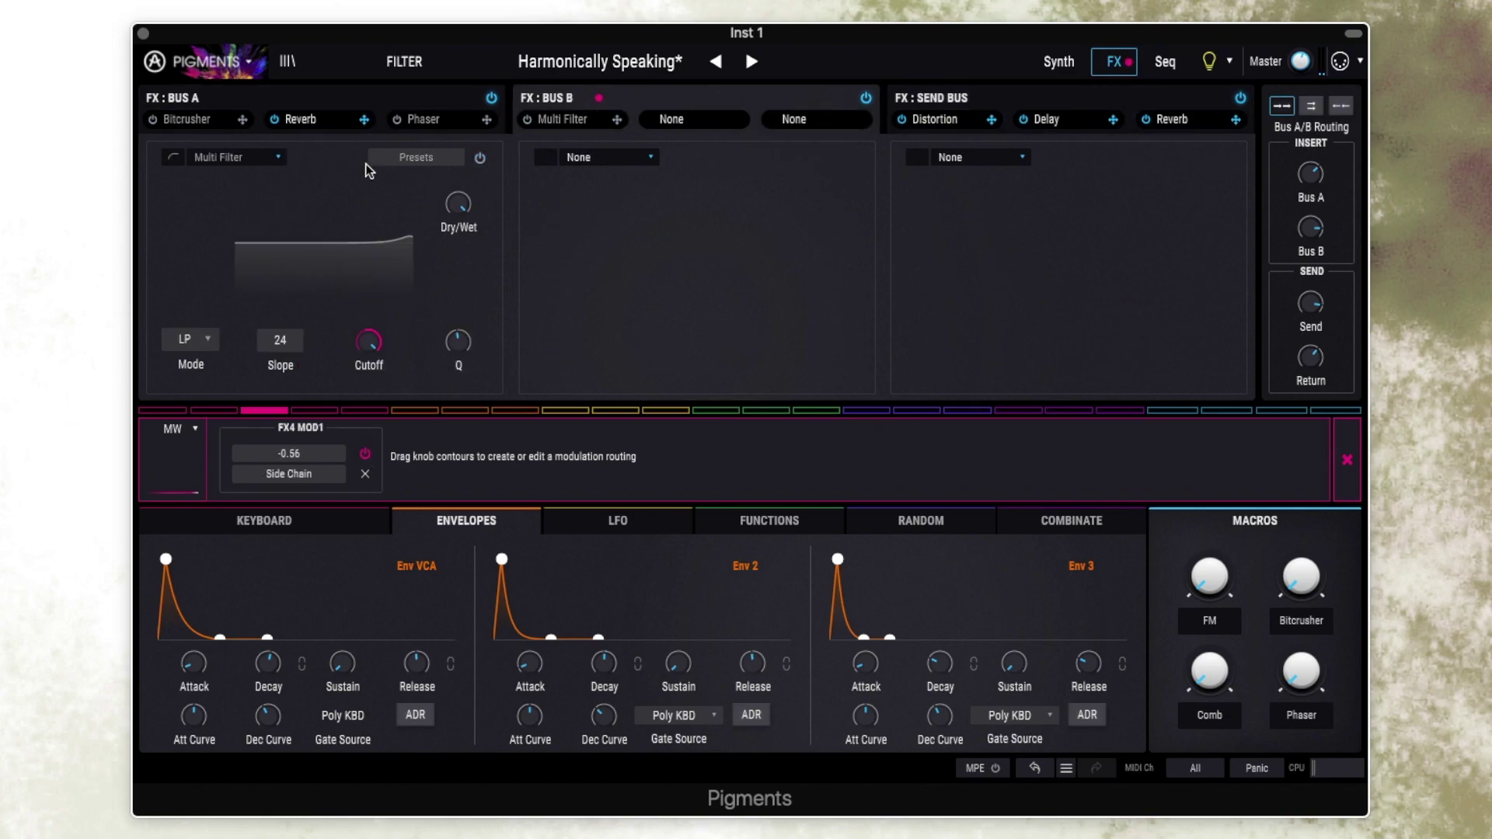
left_click(479, 156)
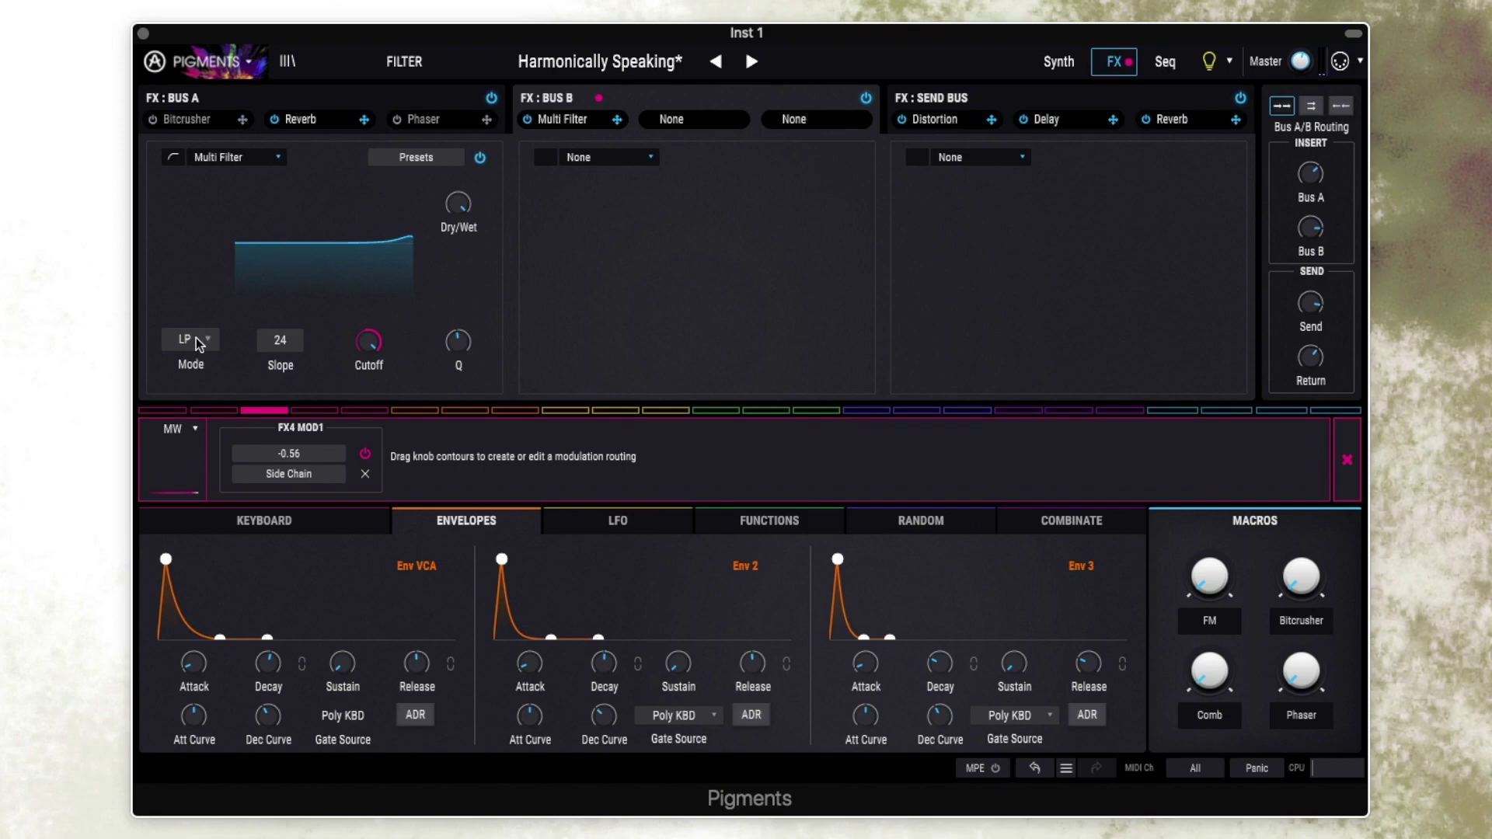
mouse_move(368, 350)
Review the effects chains of Bus A, Bus B and the Send Bus in turn, including the mod wheel's filter movement.
left_click(453, 102)
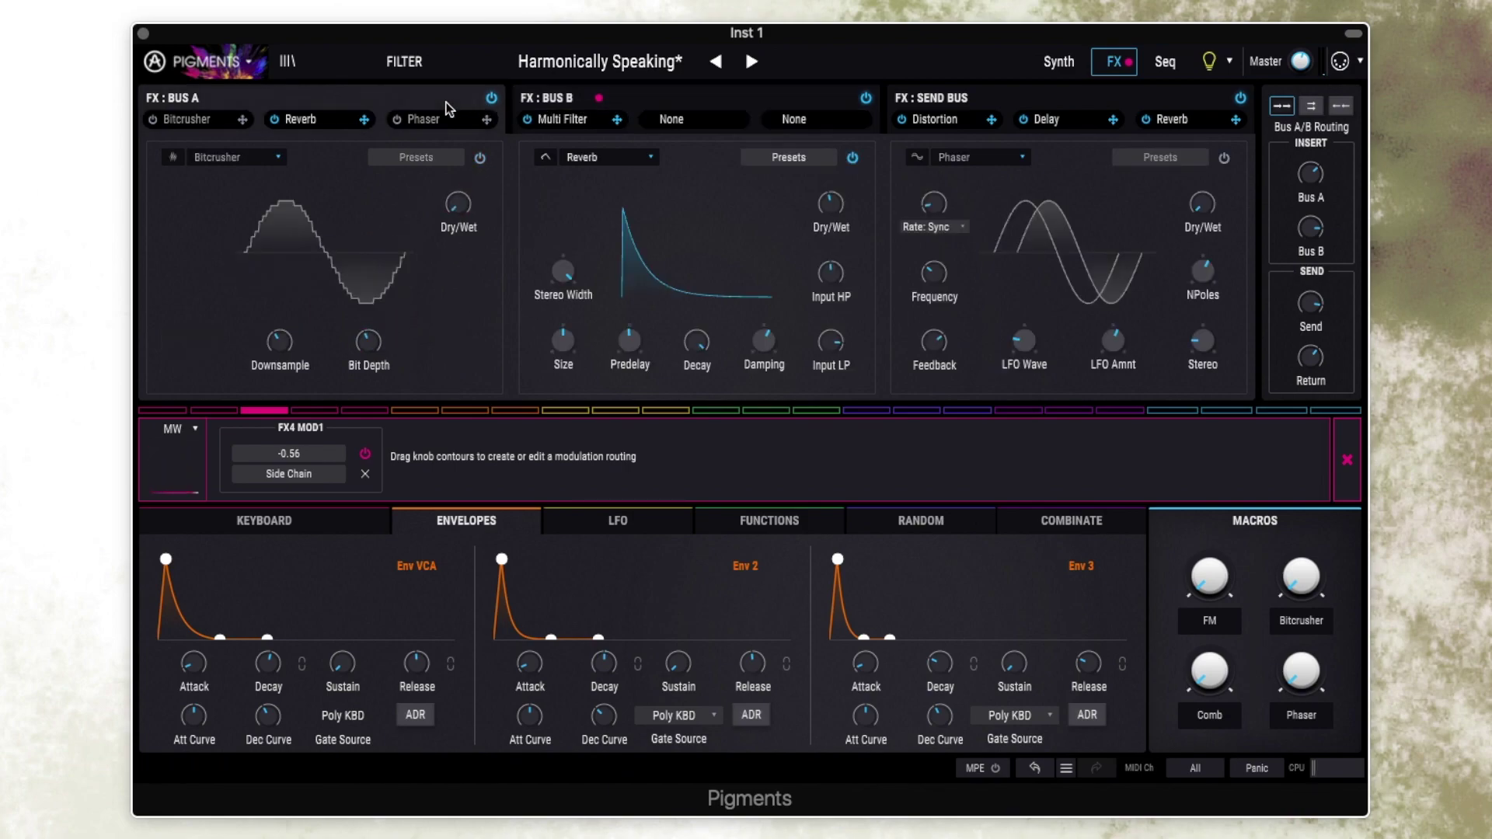
left_click(685, 98)
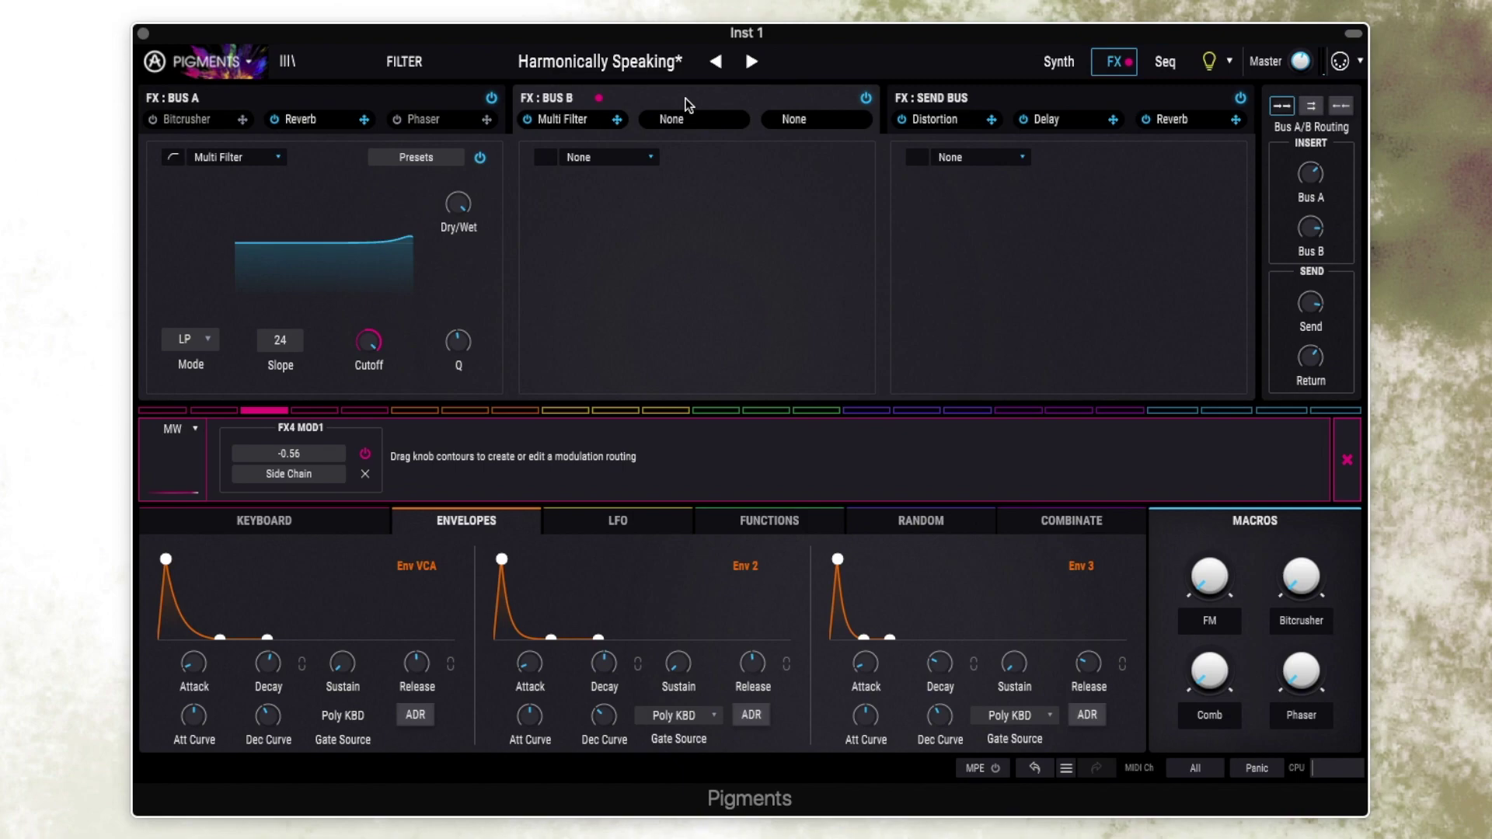
left_click(453, 102)
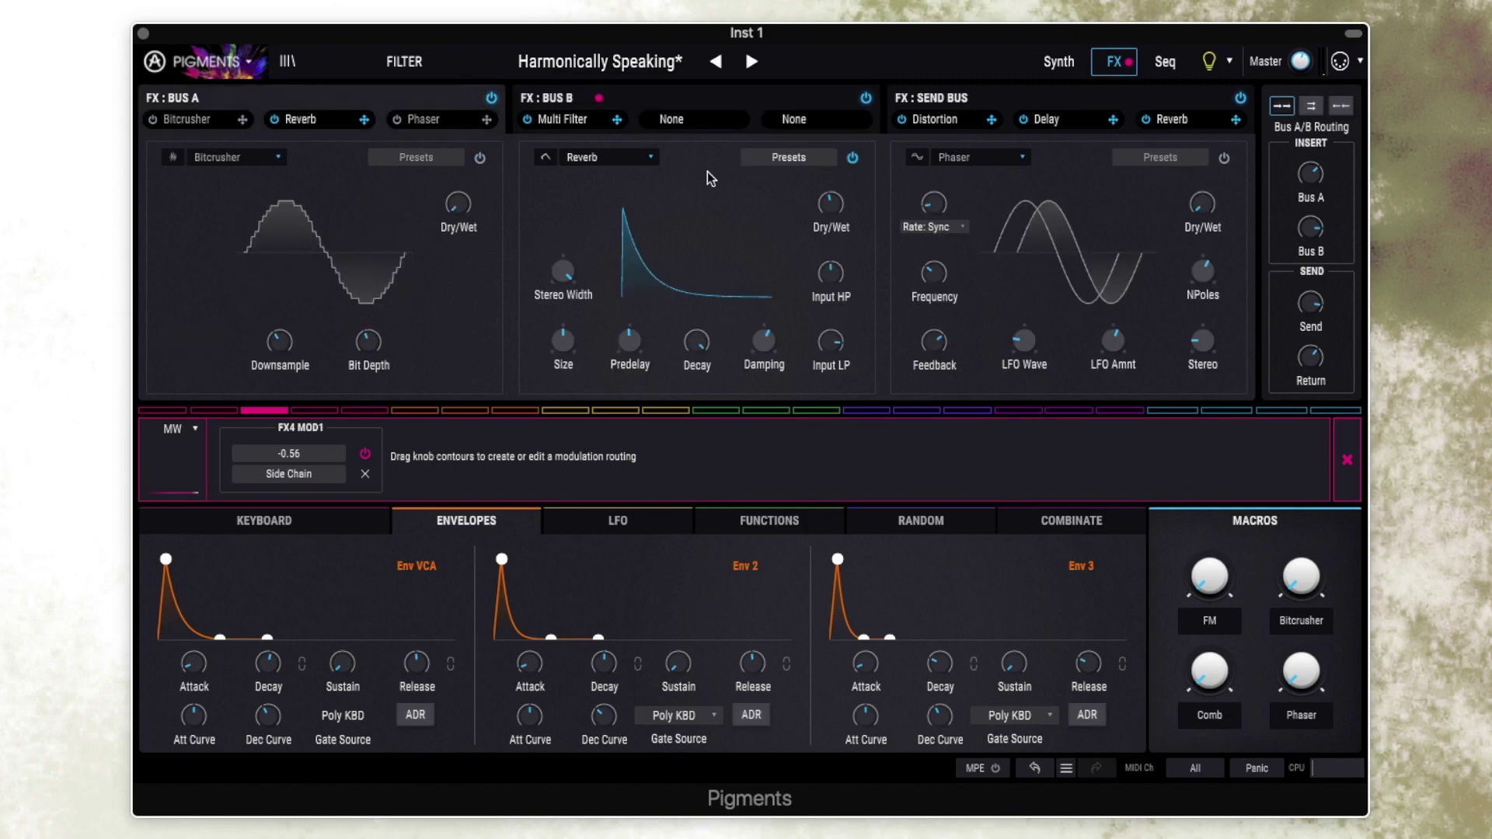
left_click(709, 98)
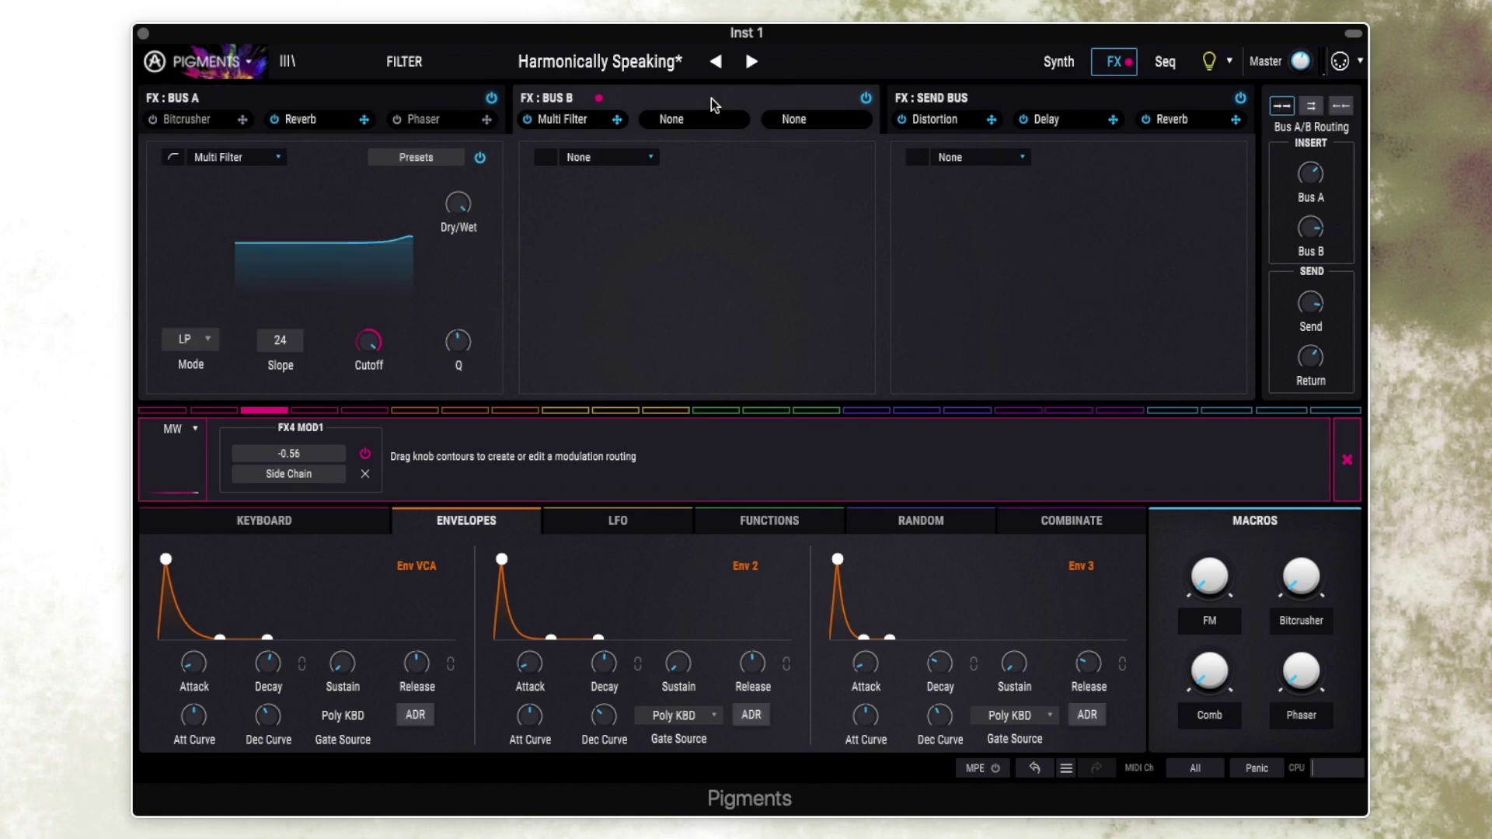
left_click(996, 108)
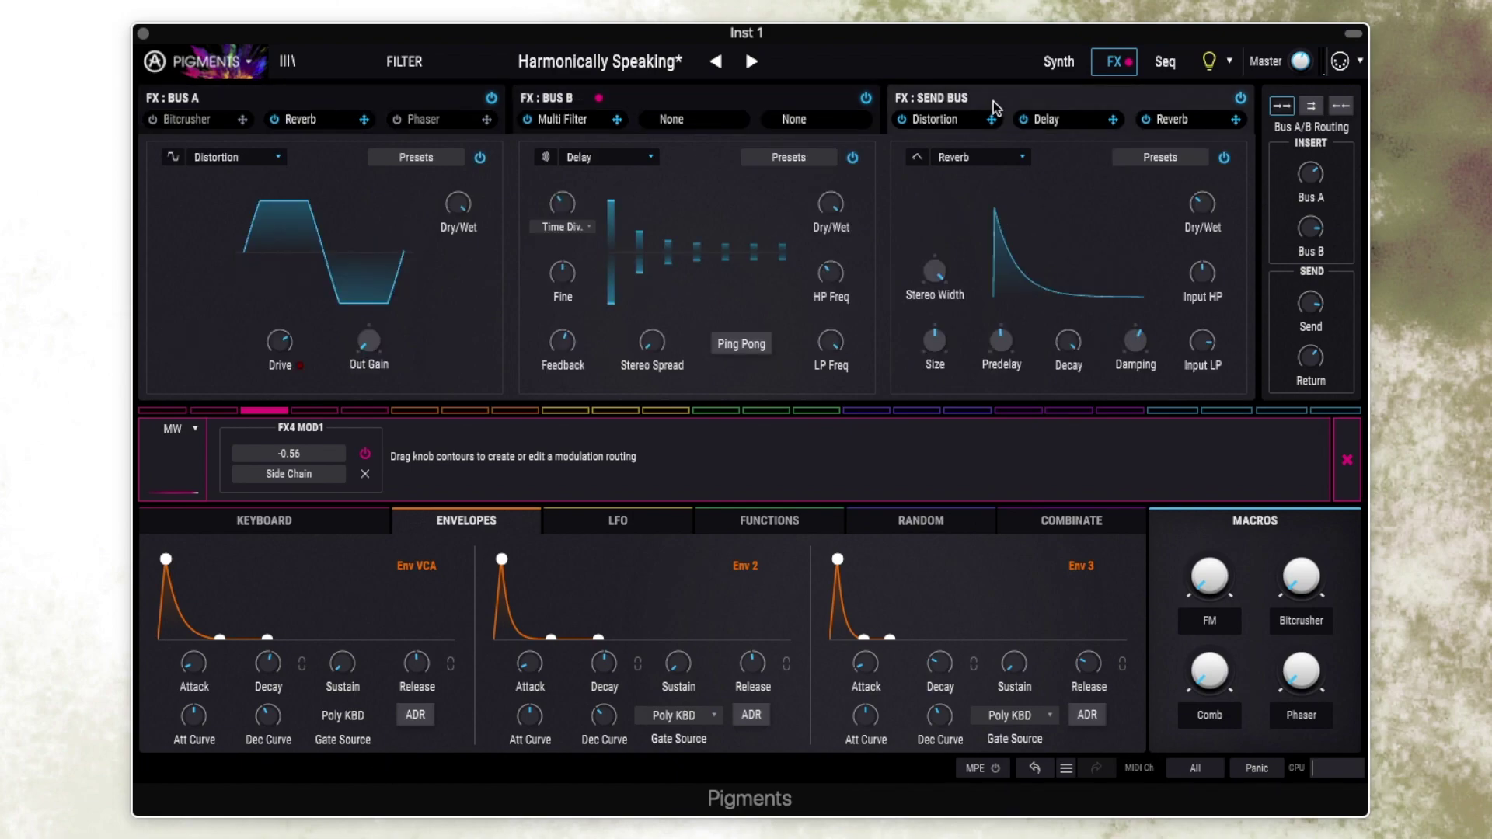
left_click(413, 96)
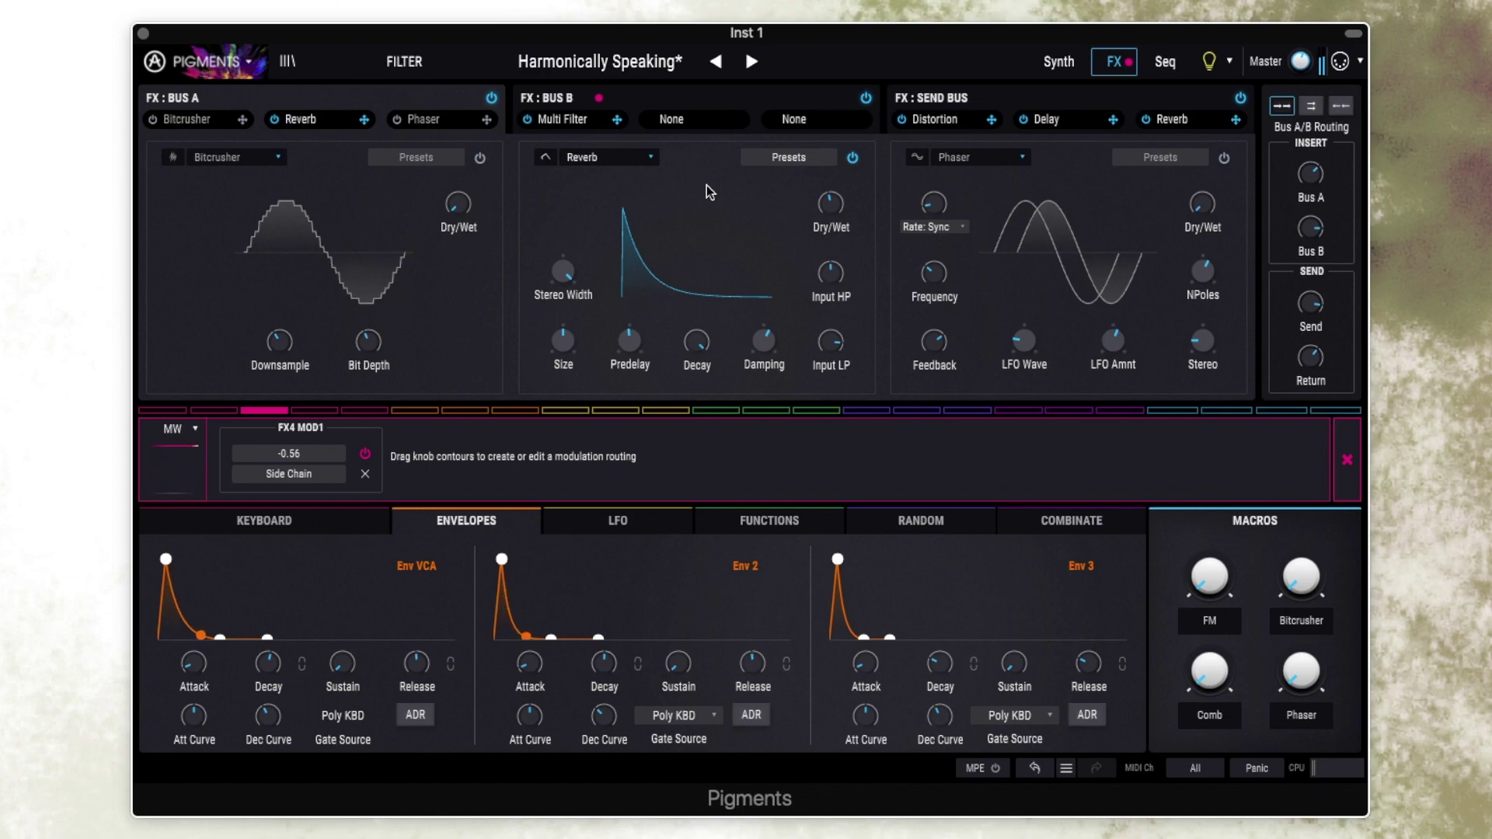
left_click(696, 99)
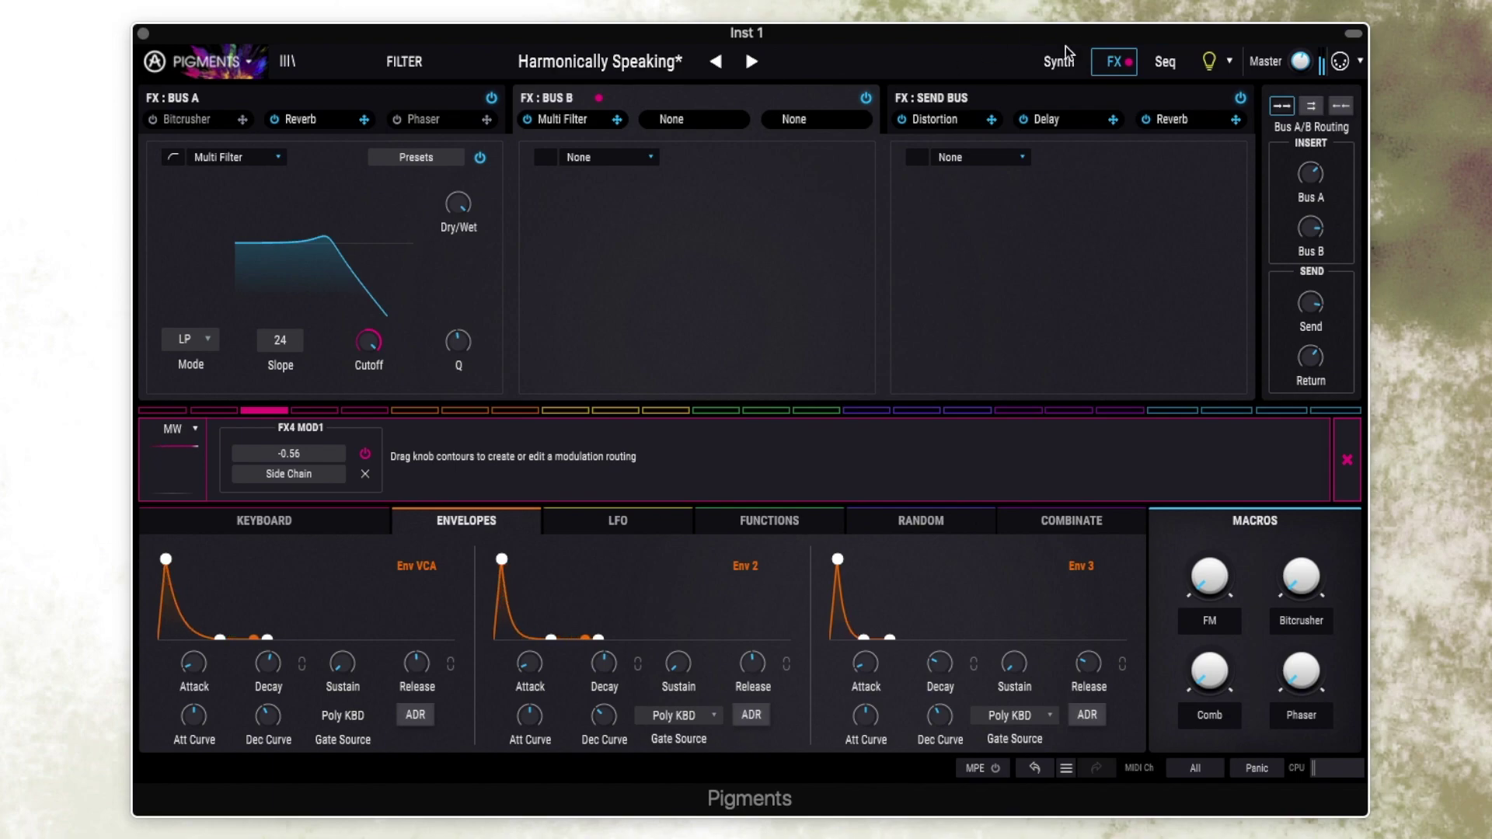
left_click(1037, 101)
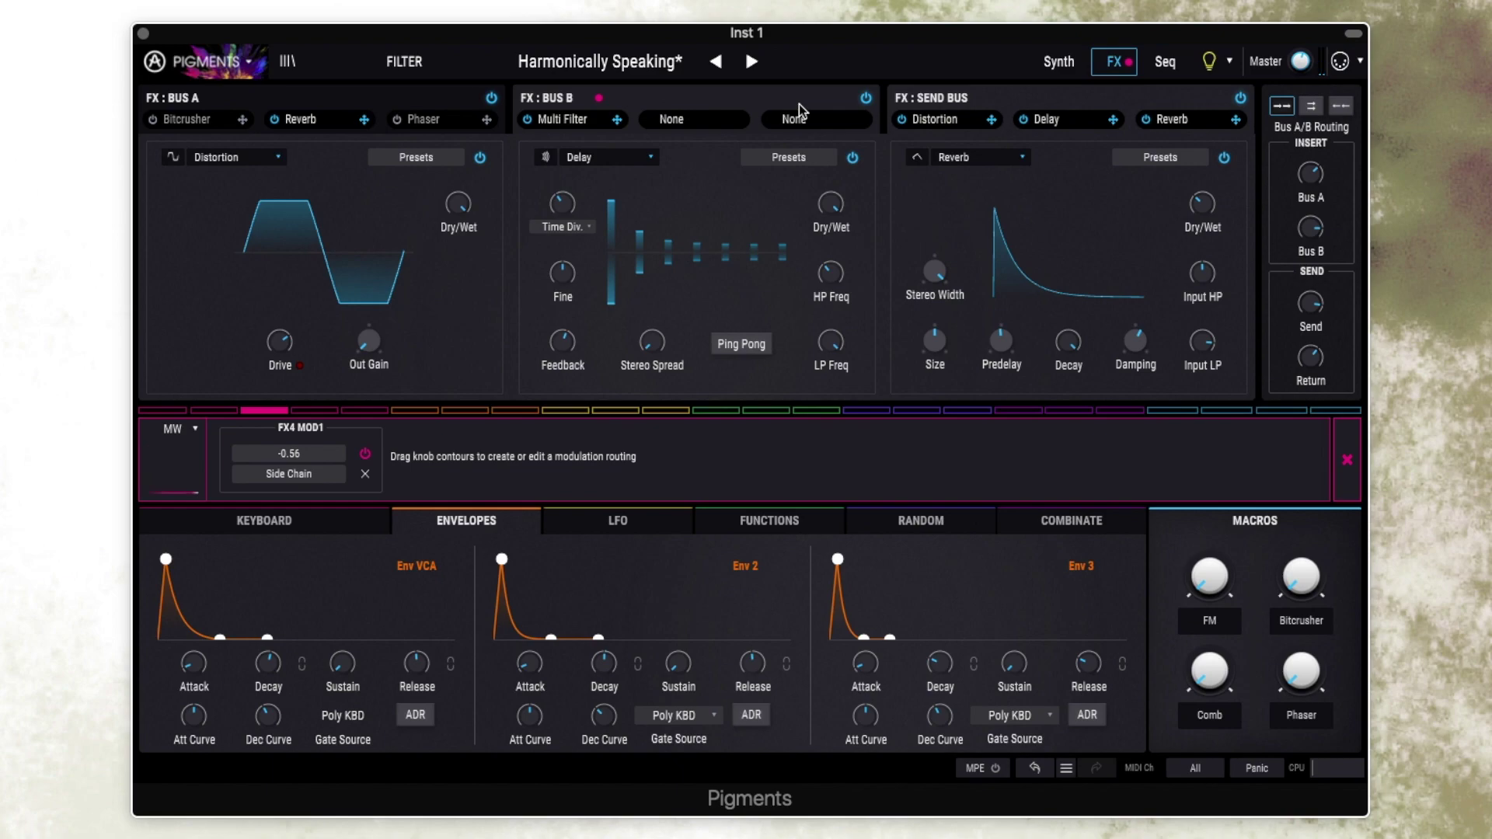
Return to the synth engines and enable the Macro 1 modulation of the Wavetable 1 FM amount.
left_click(1060, 61)
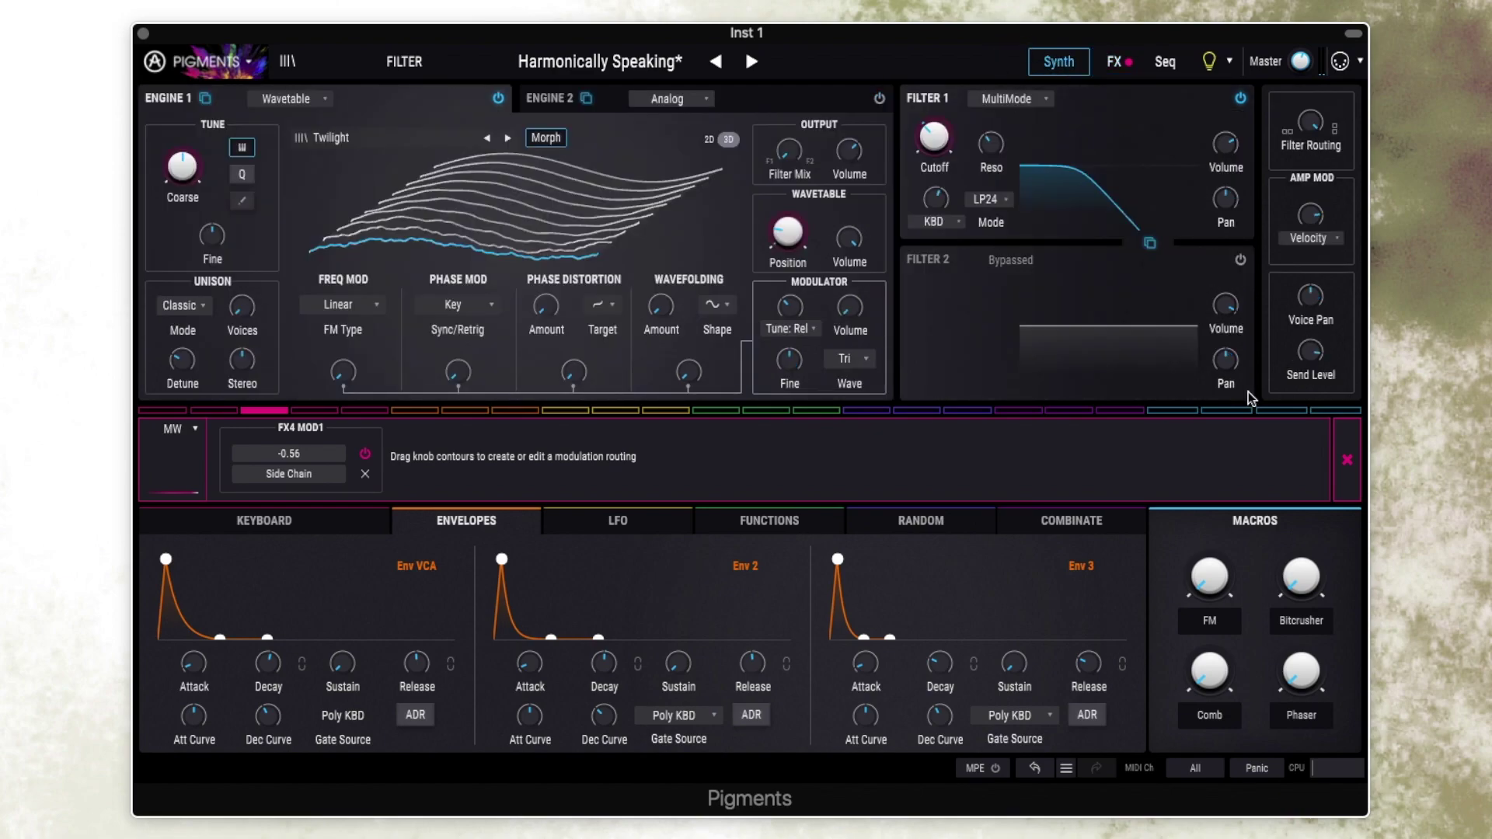
mouse_move(1209, 588)
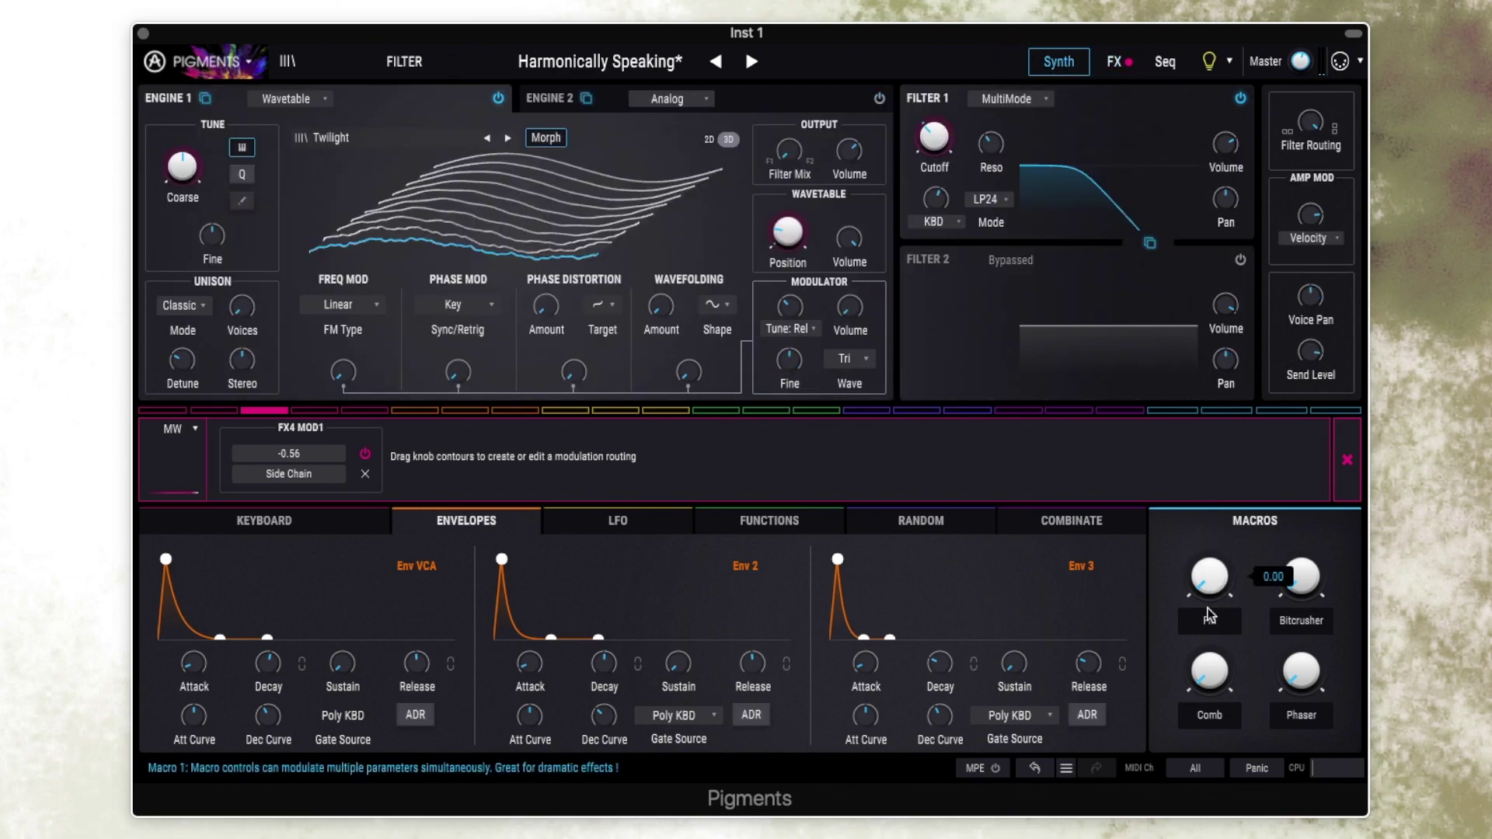
left_click(1180, 414)
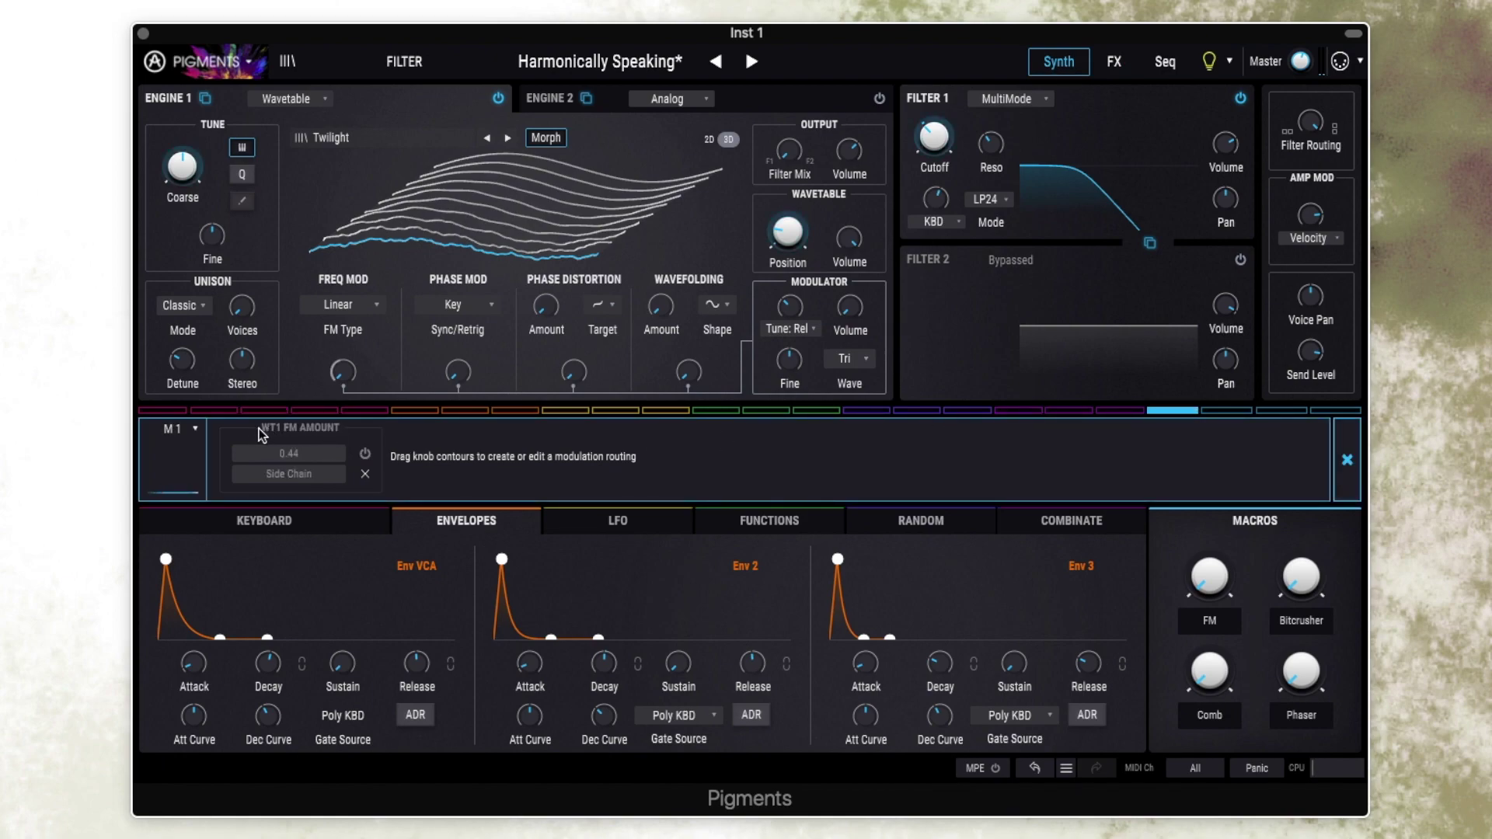
left_click(364, 454)
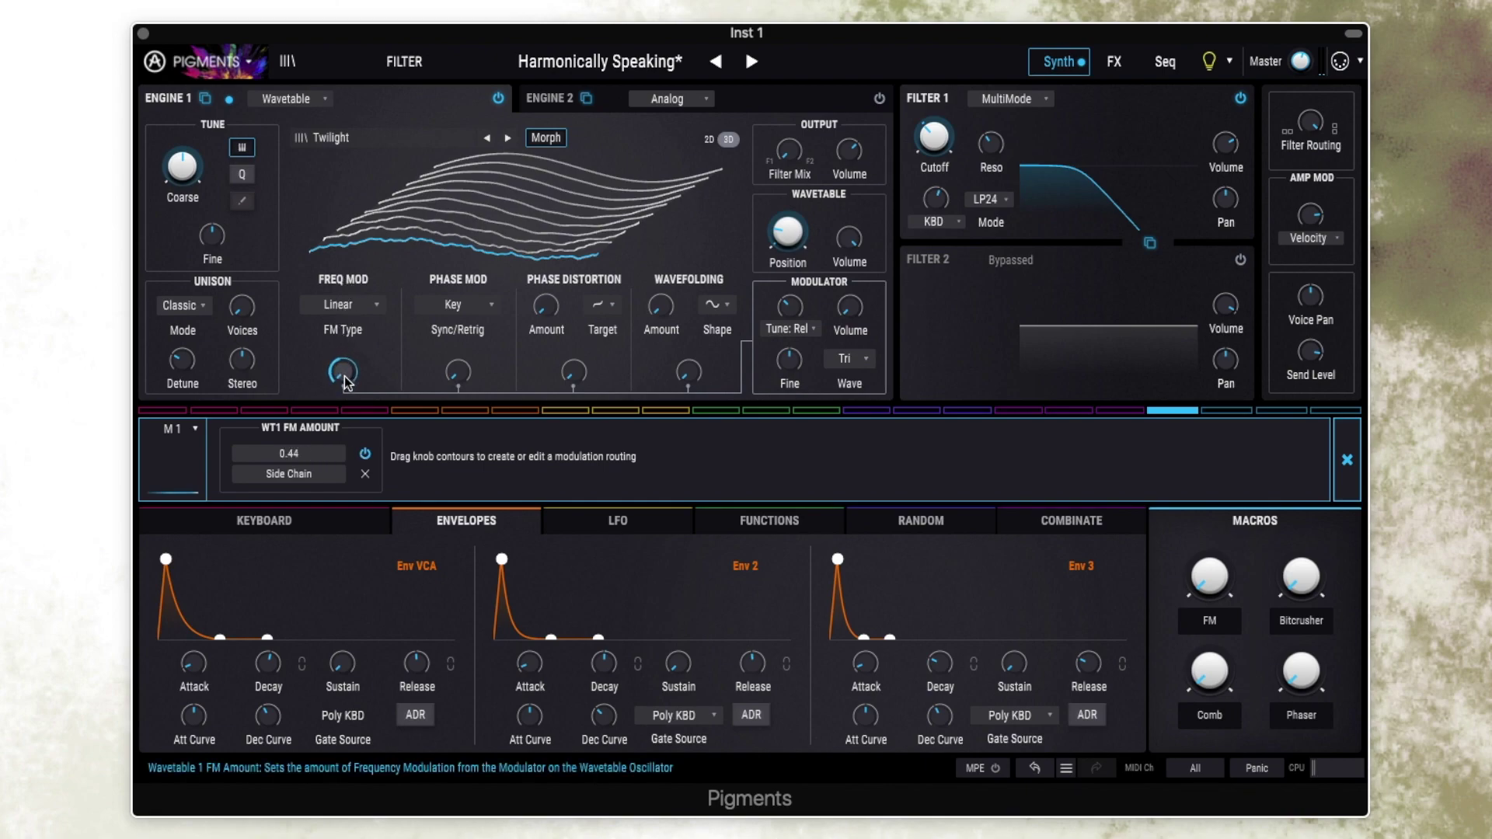
mouse_move(343, 373)
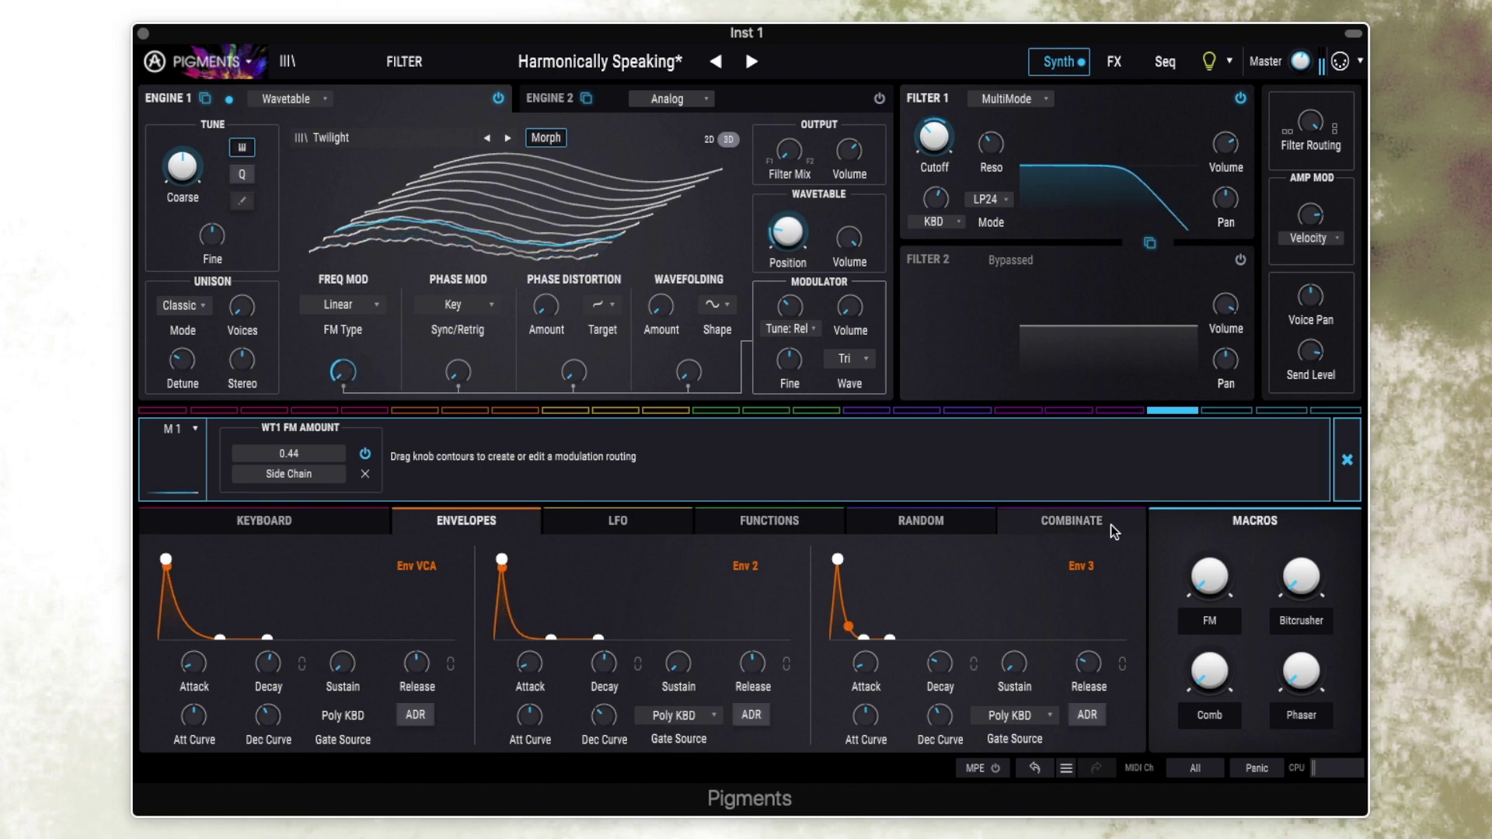
Turn the FM macro up to 1.00 and sweep it to audition the frequency modulation.
left_click_drag(1209, 576, 1209, 498)
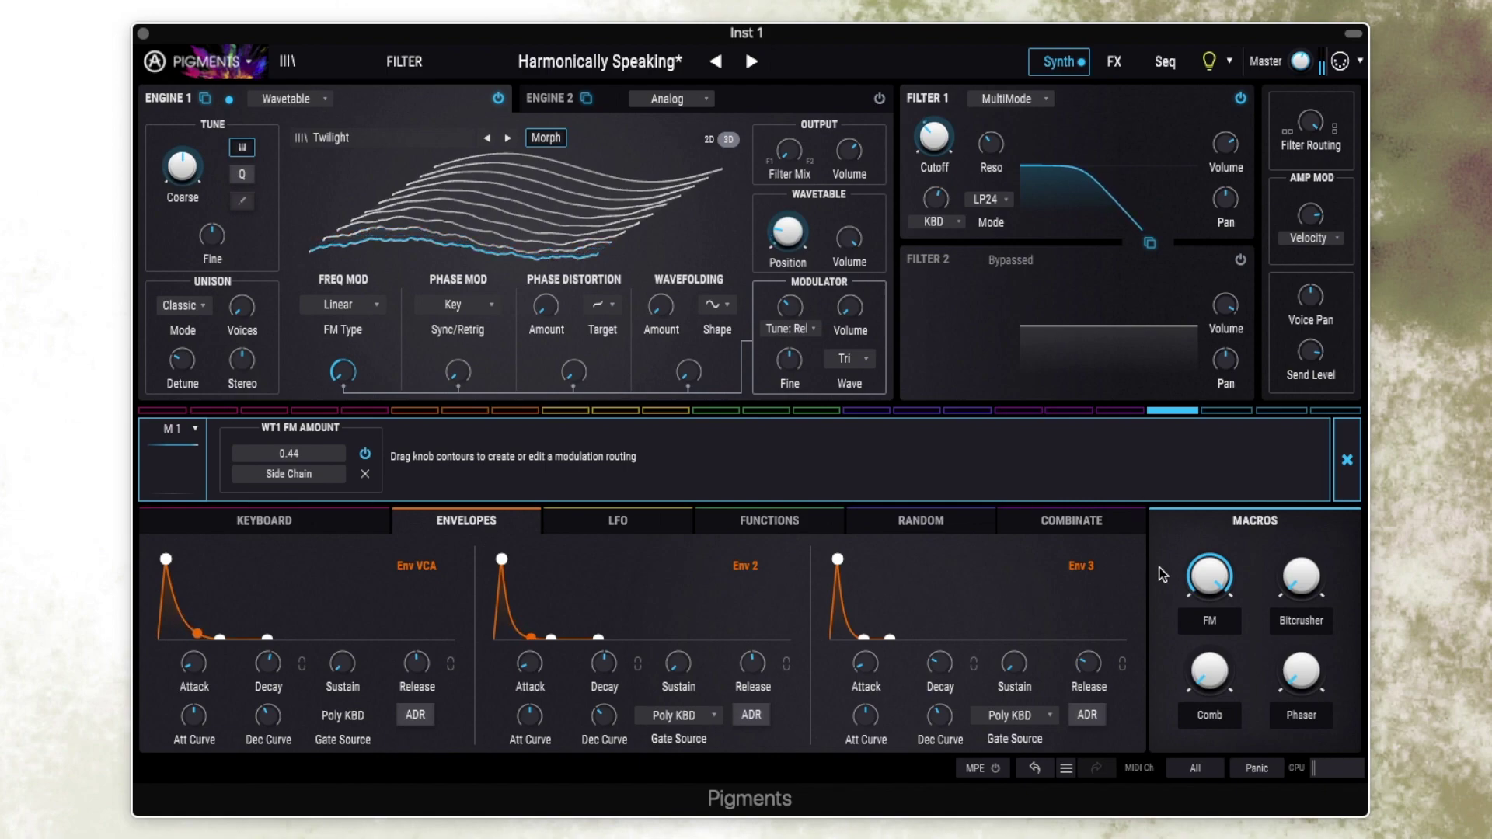
mouse_move(1226, 590)
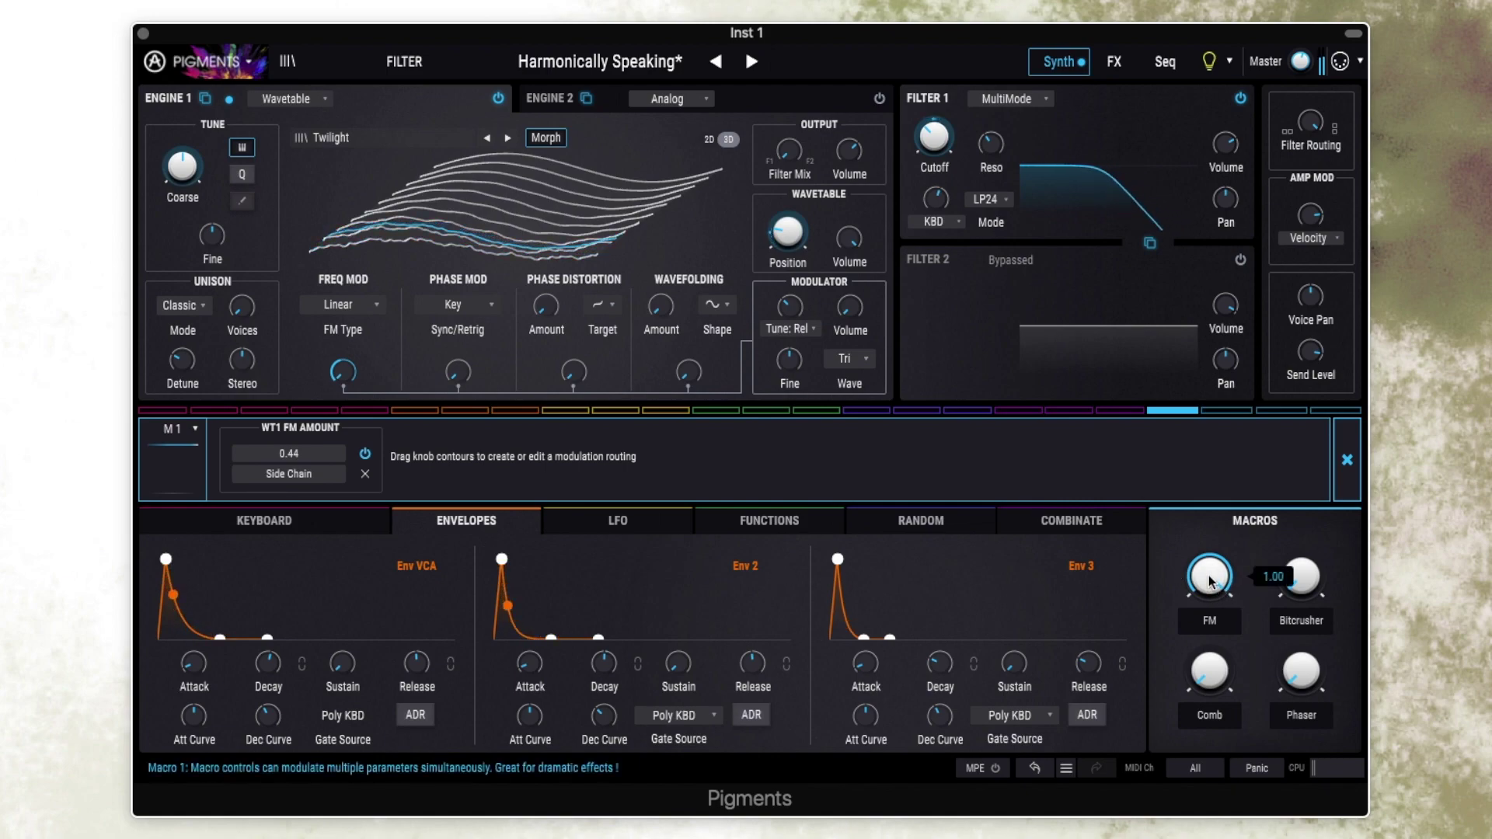
left_click_drag(1211, 581, 1210, 664)
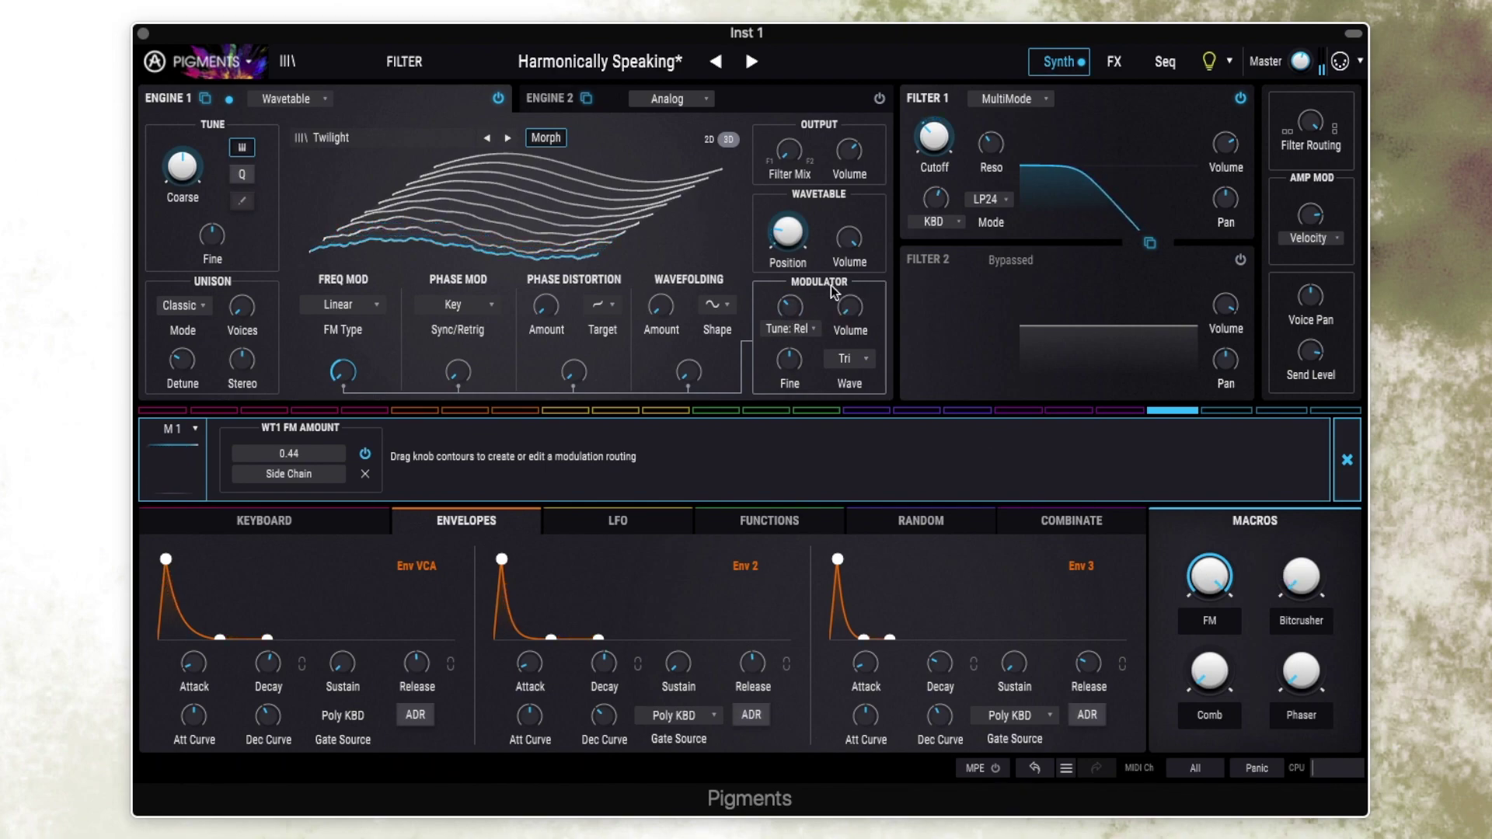
Sweep the FM macro again to audition the frequency modulation and reset it to 0.00.
mouse_move(791, 315)
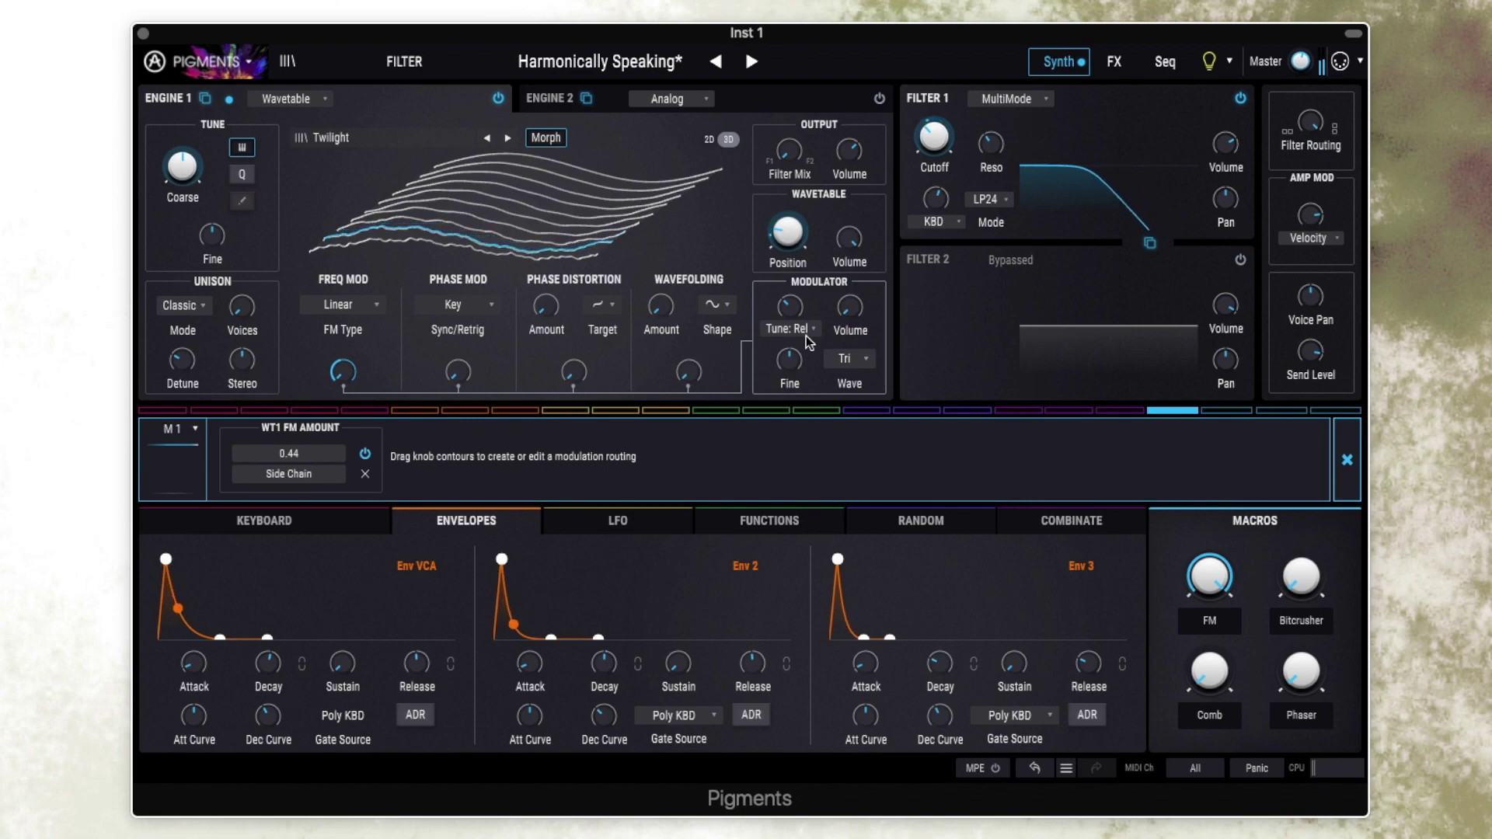
mouse_move(1302, 577)
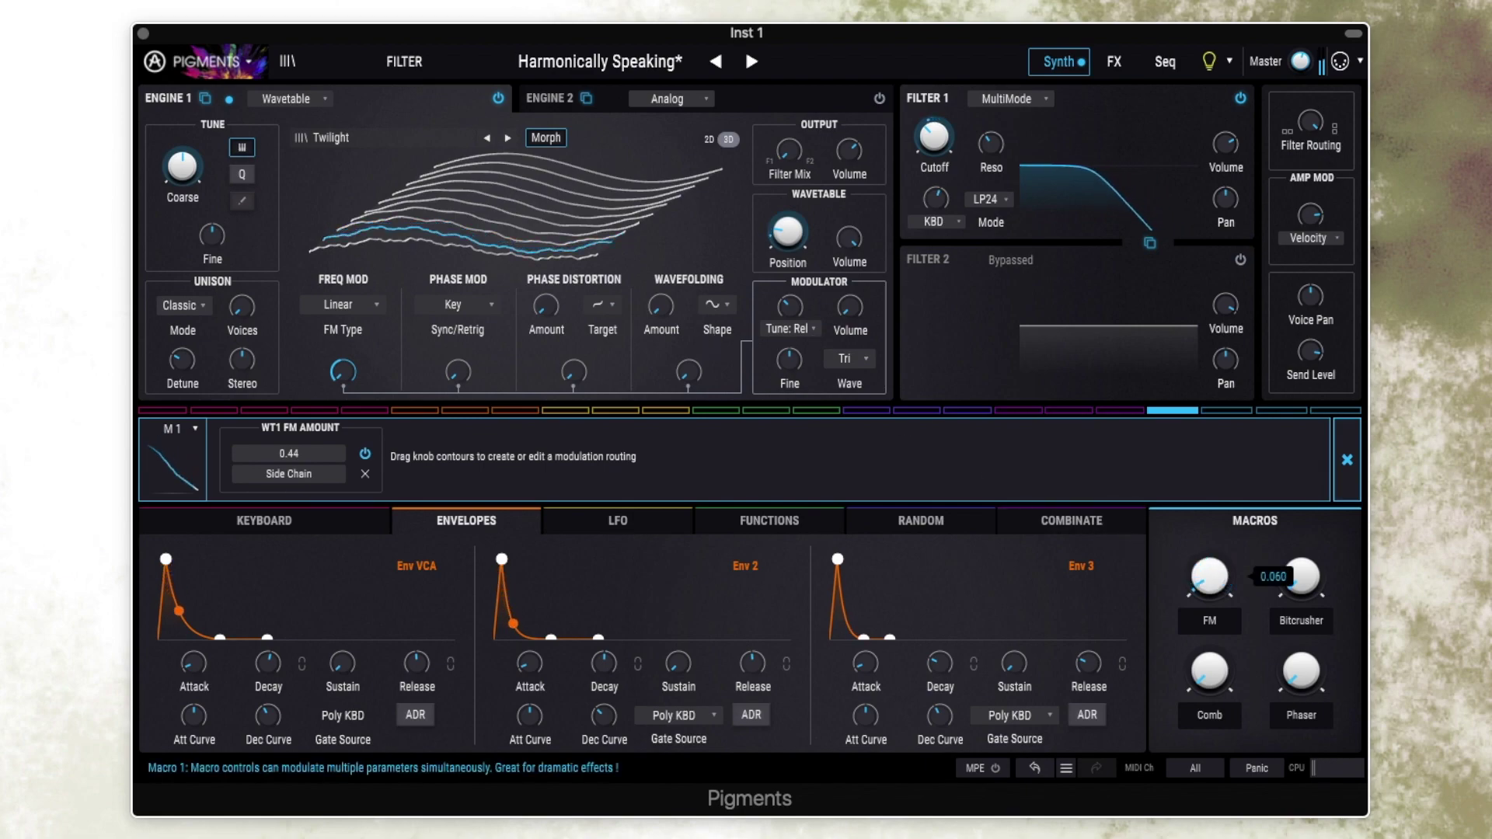
mouse_move(1210, 577)
left_mouse_down()
mouse_move(1209, 429)
mouse_move(1216, 587)
left_mouse_up()
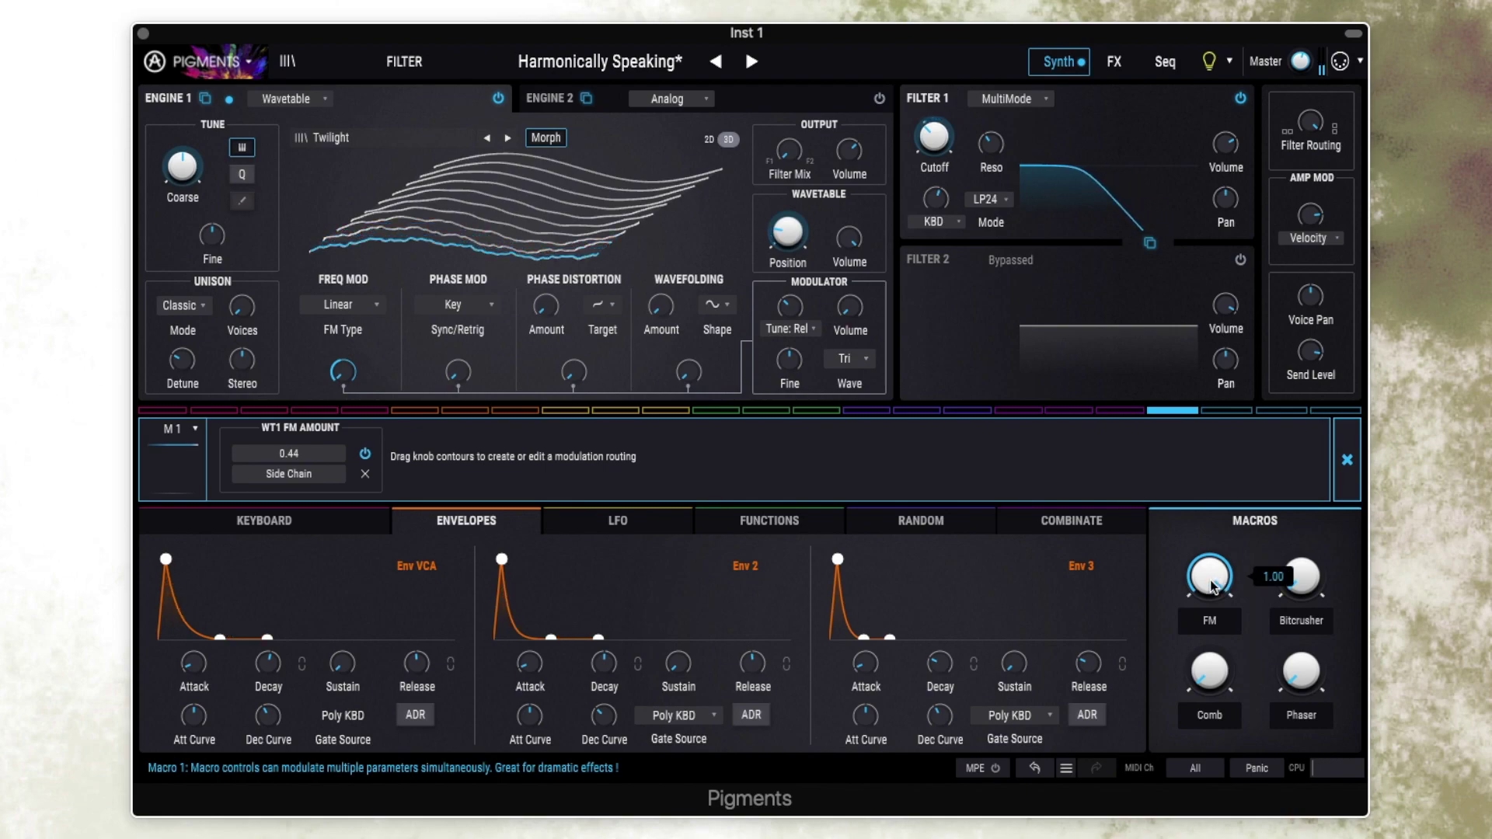
double_click(1212, 583)
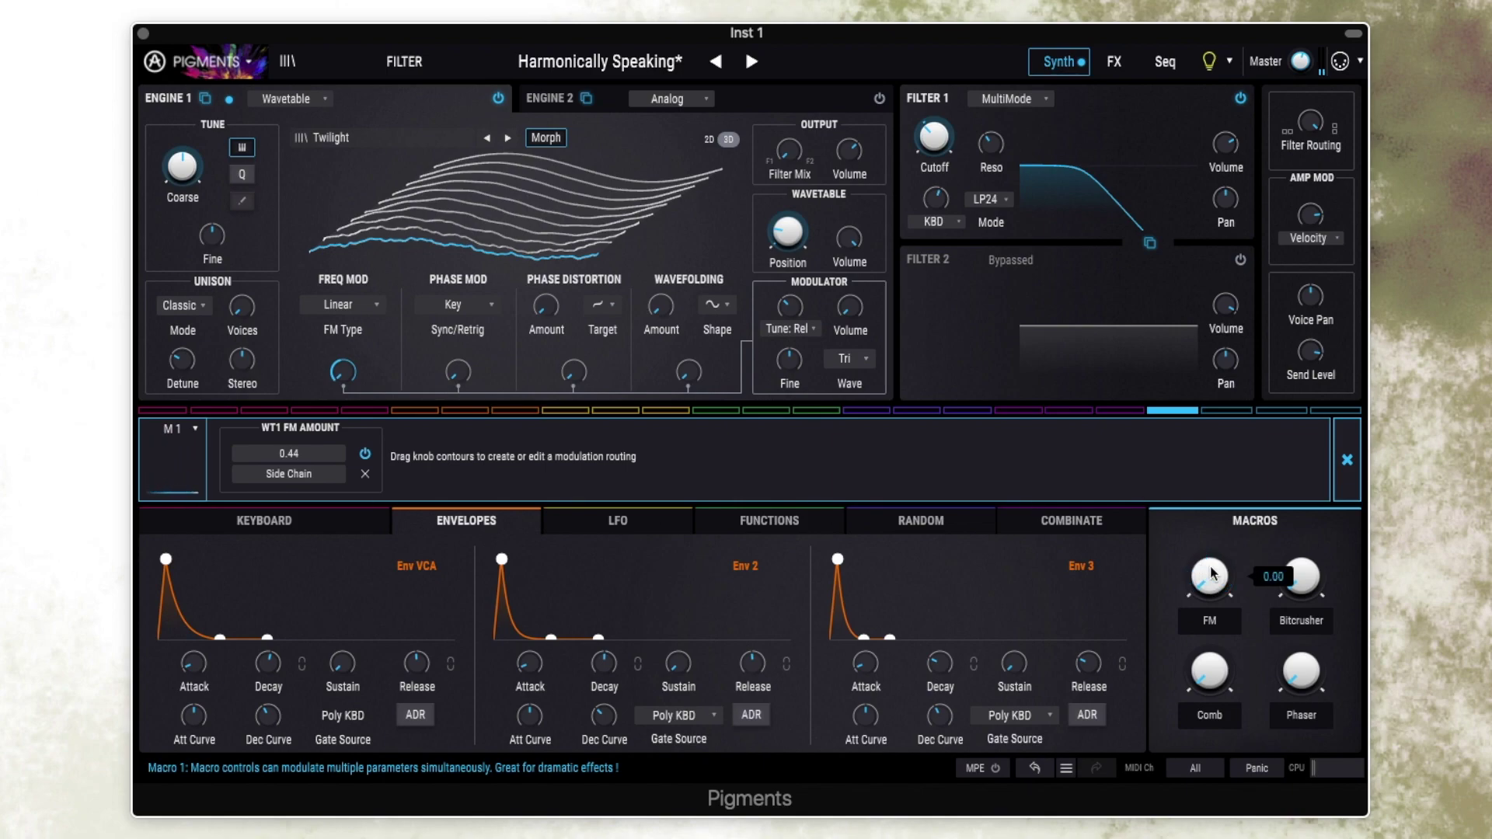
Review the modulation routings of Macro 2 and the Env VCA, including the side-chained FX1 dry/wet.
left_click(1306, 577)
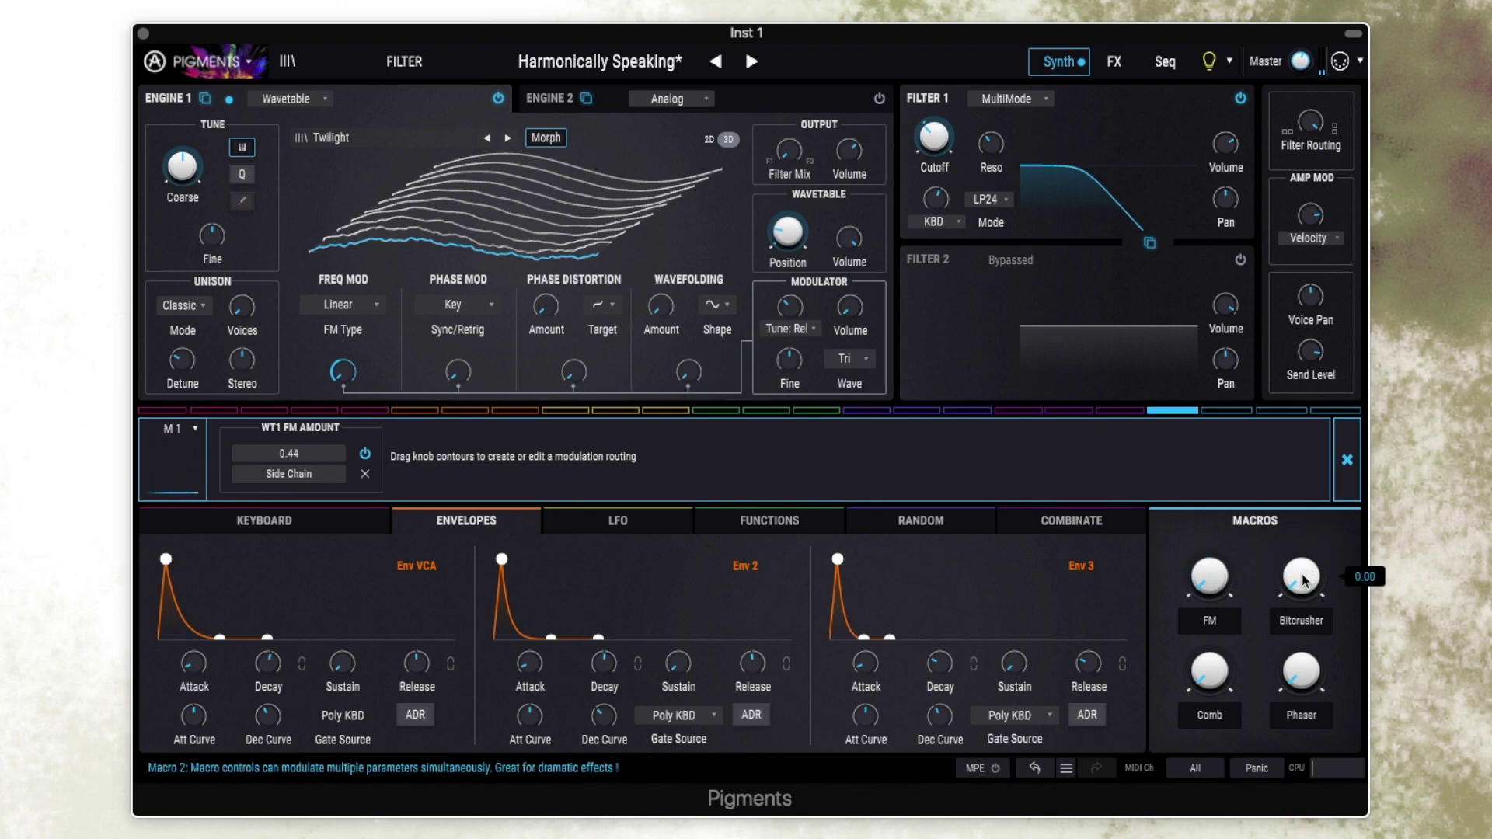
left_click(1348, 459)
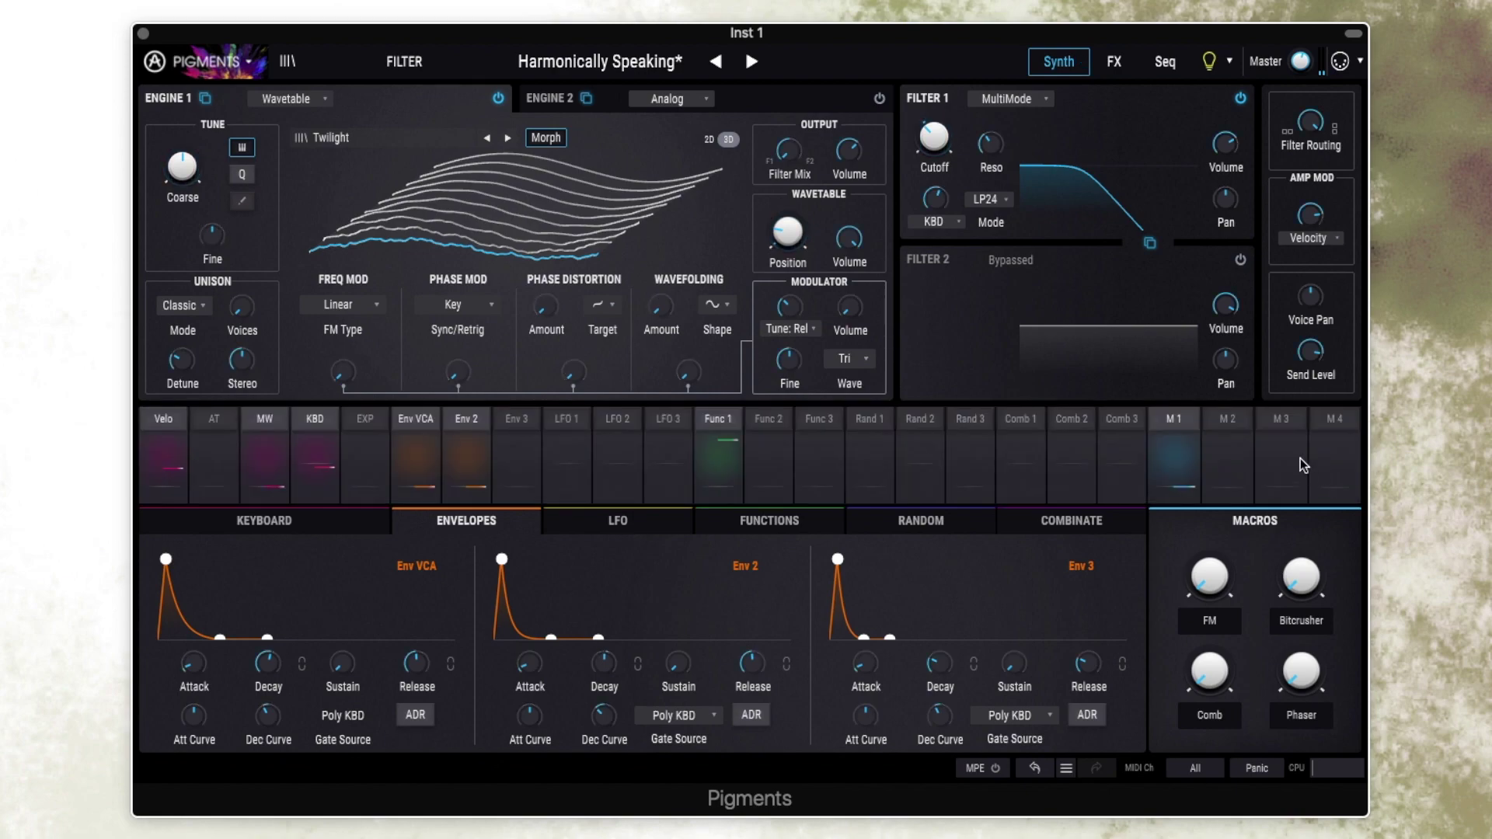
left_click(1229, 422)
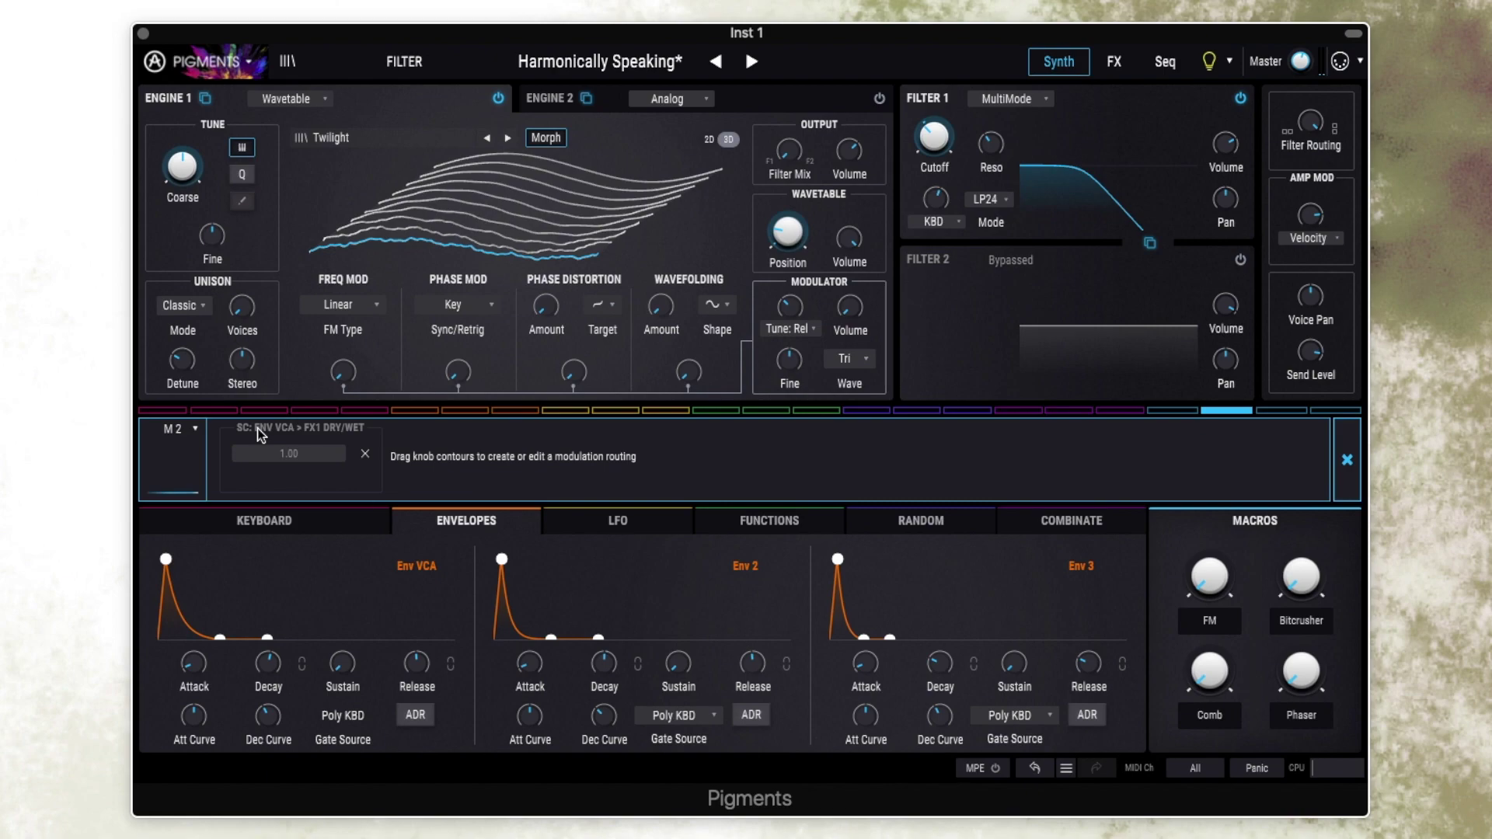
left_click(418, 412)
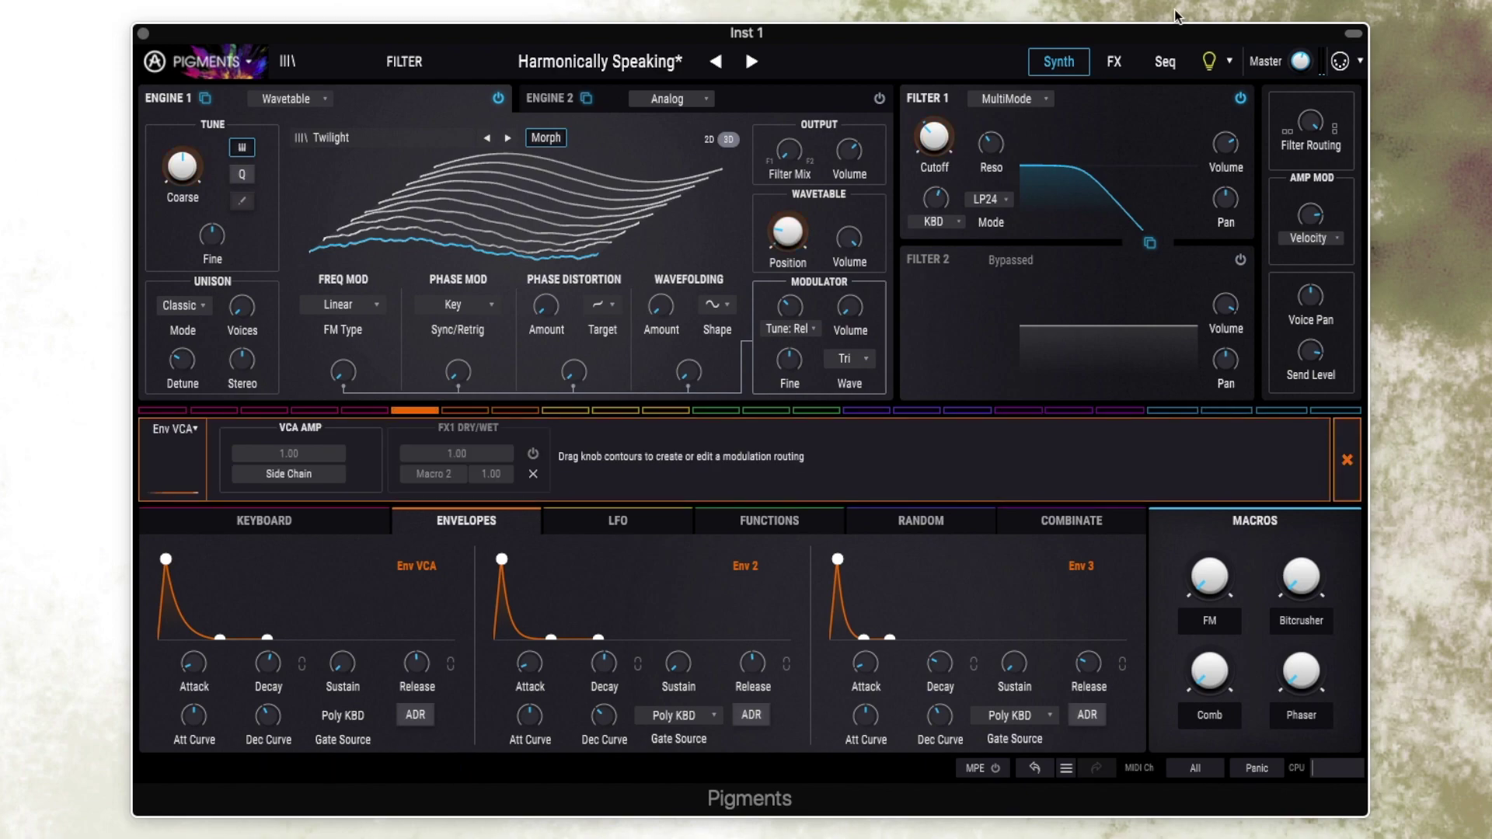
Turn on the Bitcrusher effect in Bus A and check its dry/wet, downsample and bit depth settings.
left_click(1114, 61)
left_click(416, 123)
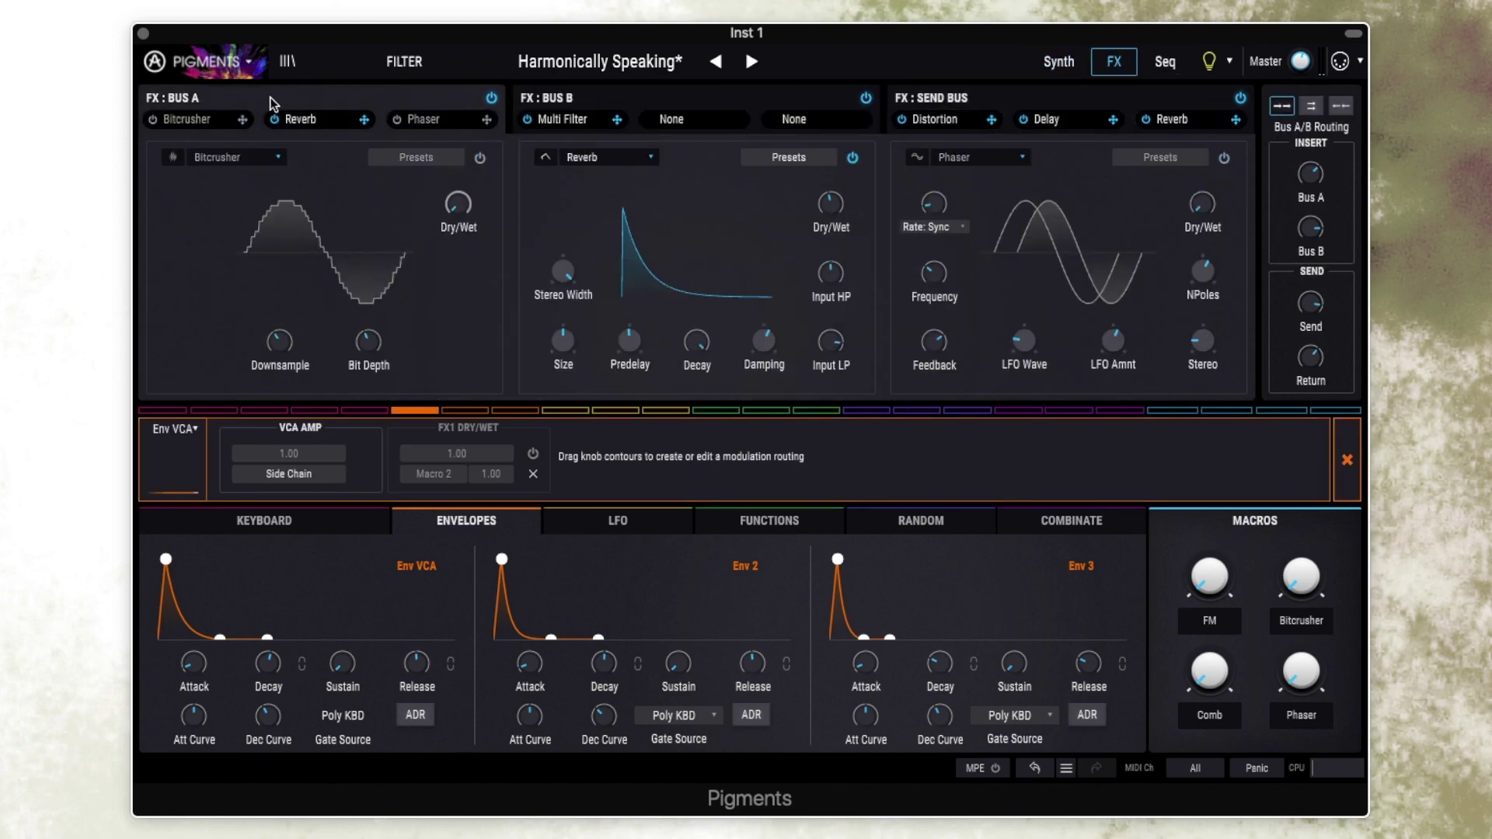
left_click(150, 120)
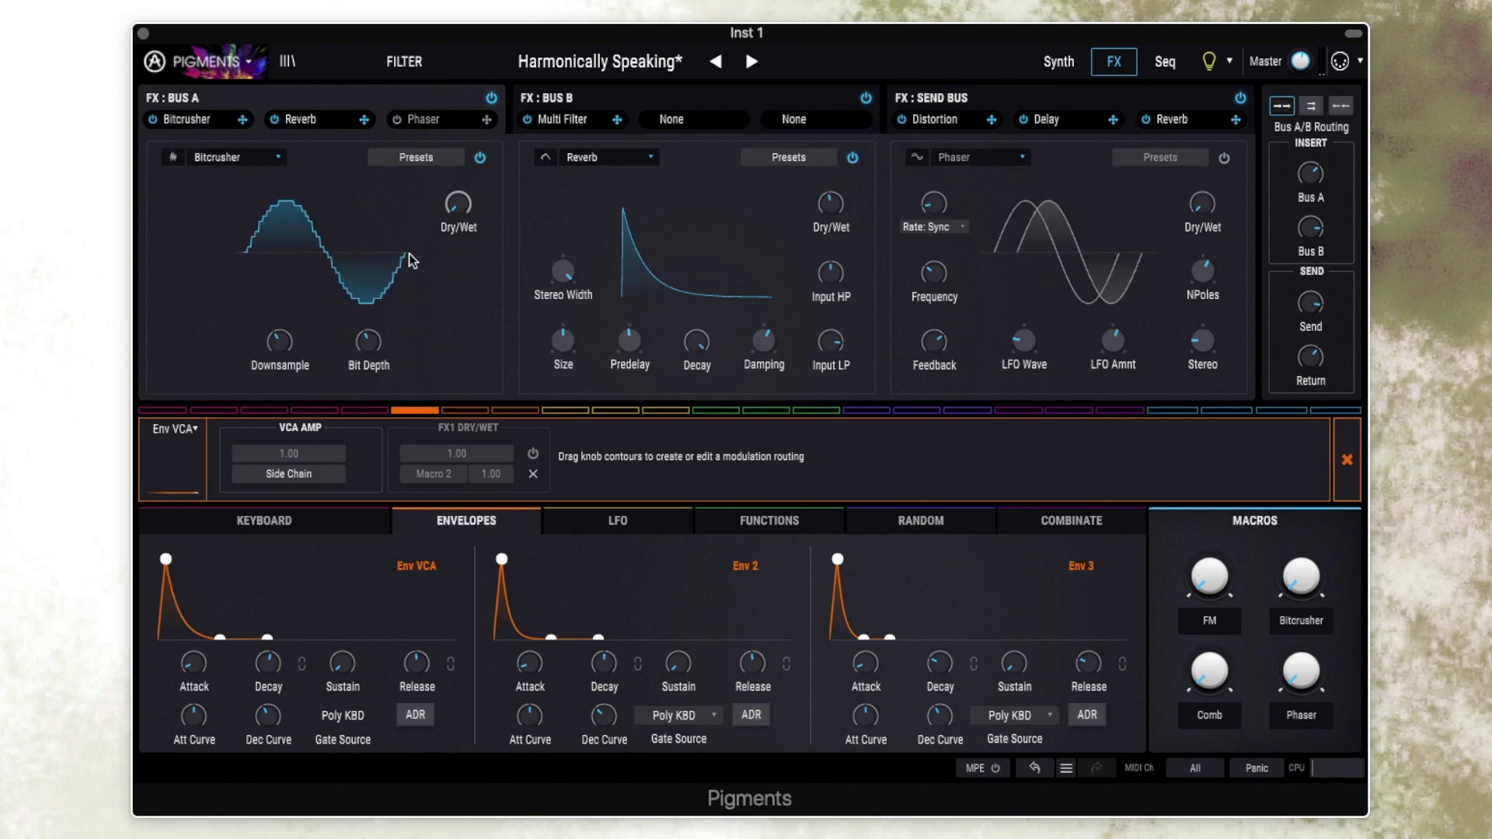
mouse_move(458, 209)
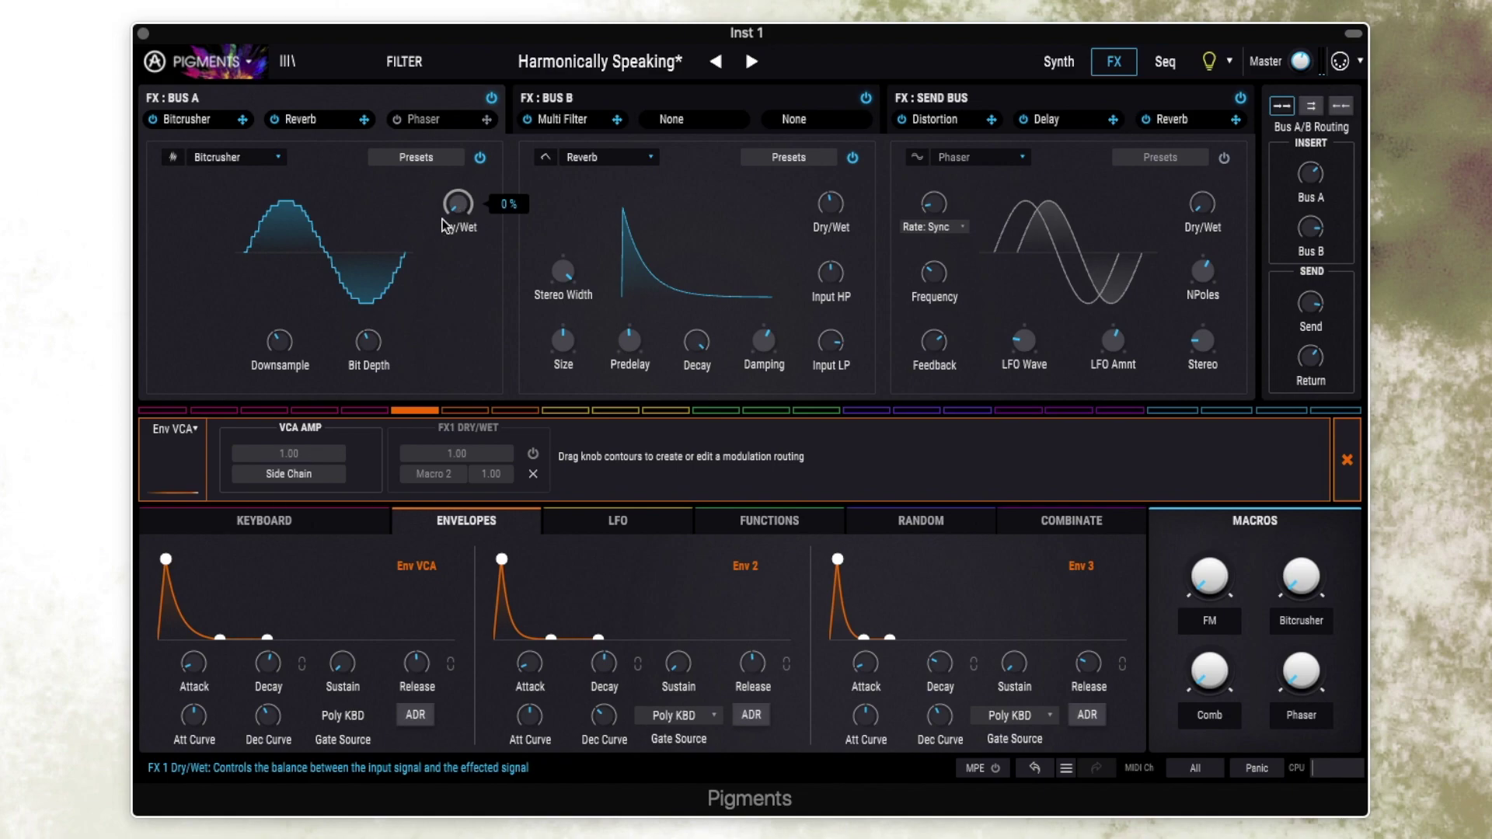
mouse_move(280, 344)
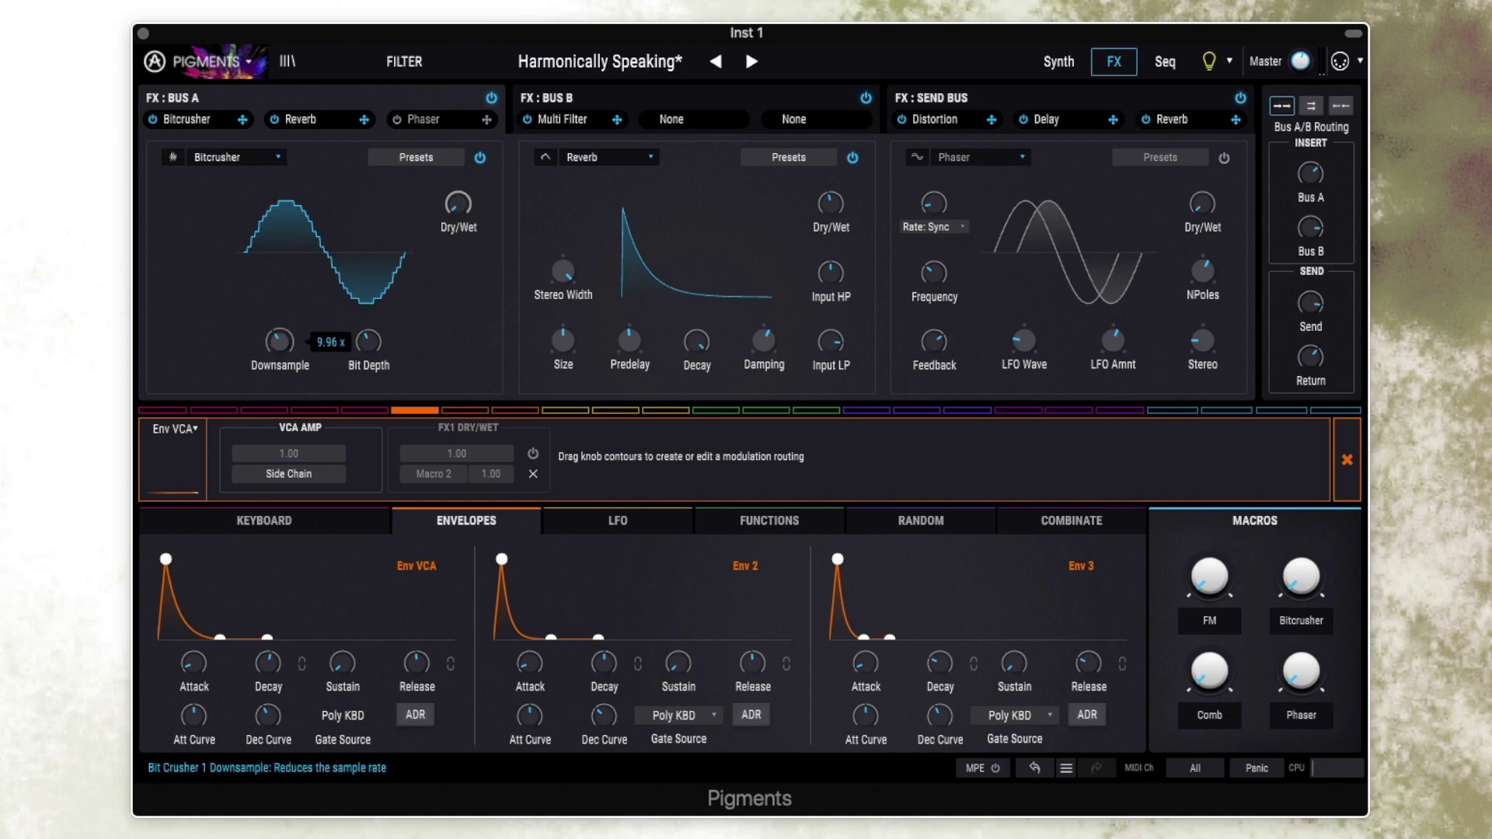
mouse_move(366, 348)
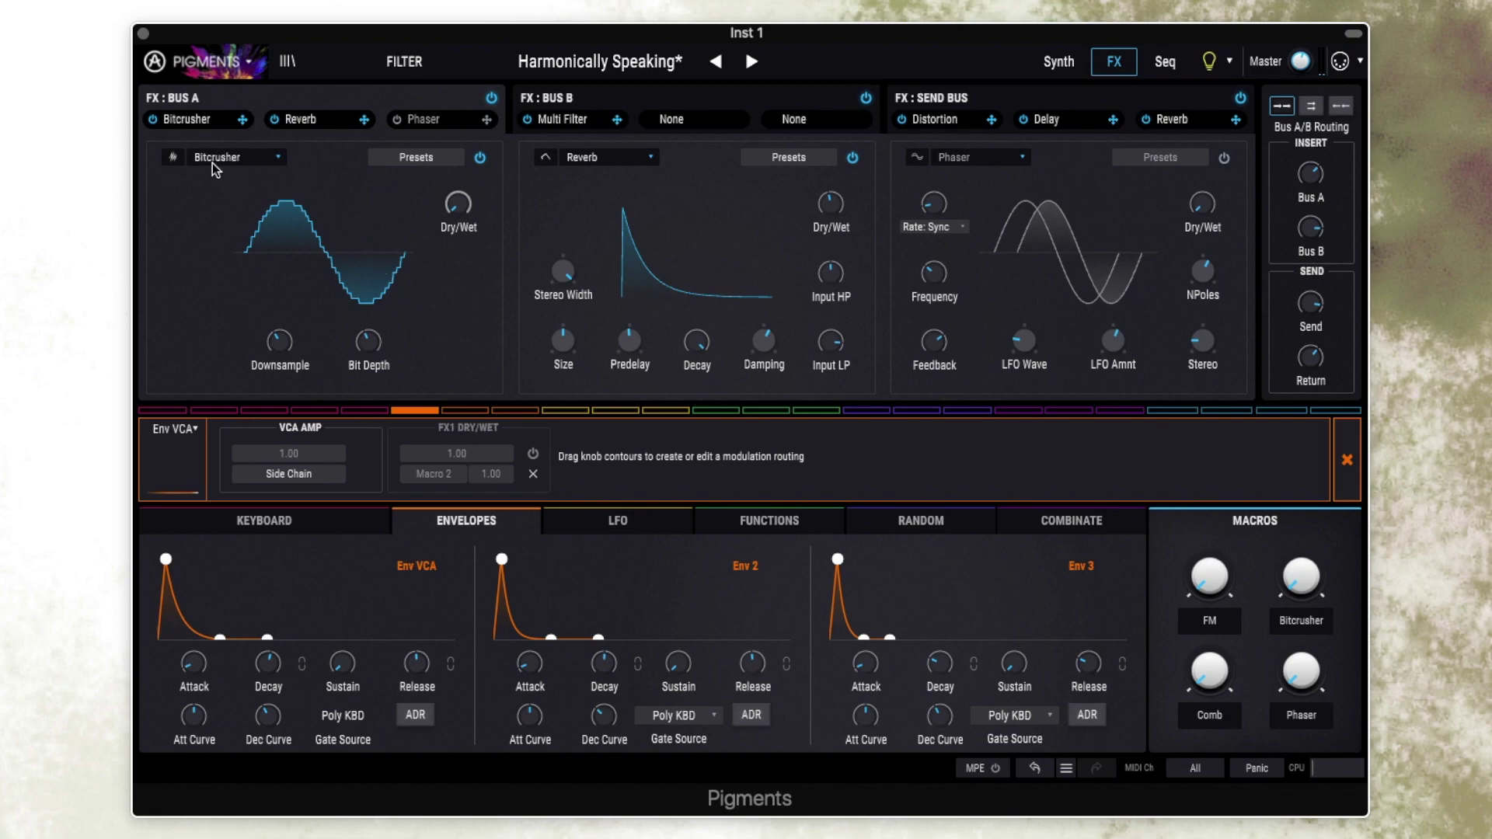
Enable the Env VCA modulation of the Bitcrusher dry/wet and set its Macro 2 side-chain amount to 1.00.
left_click(533, 455)
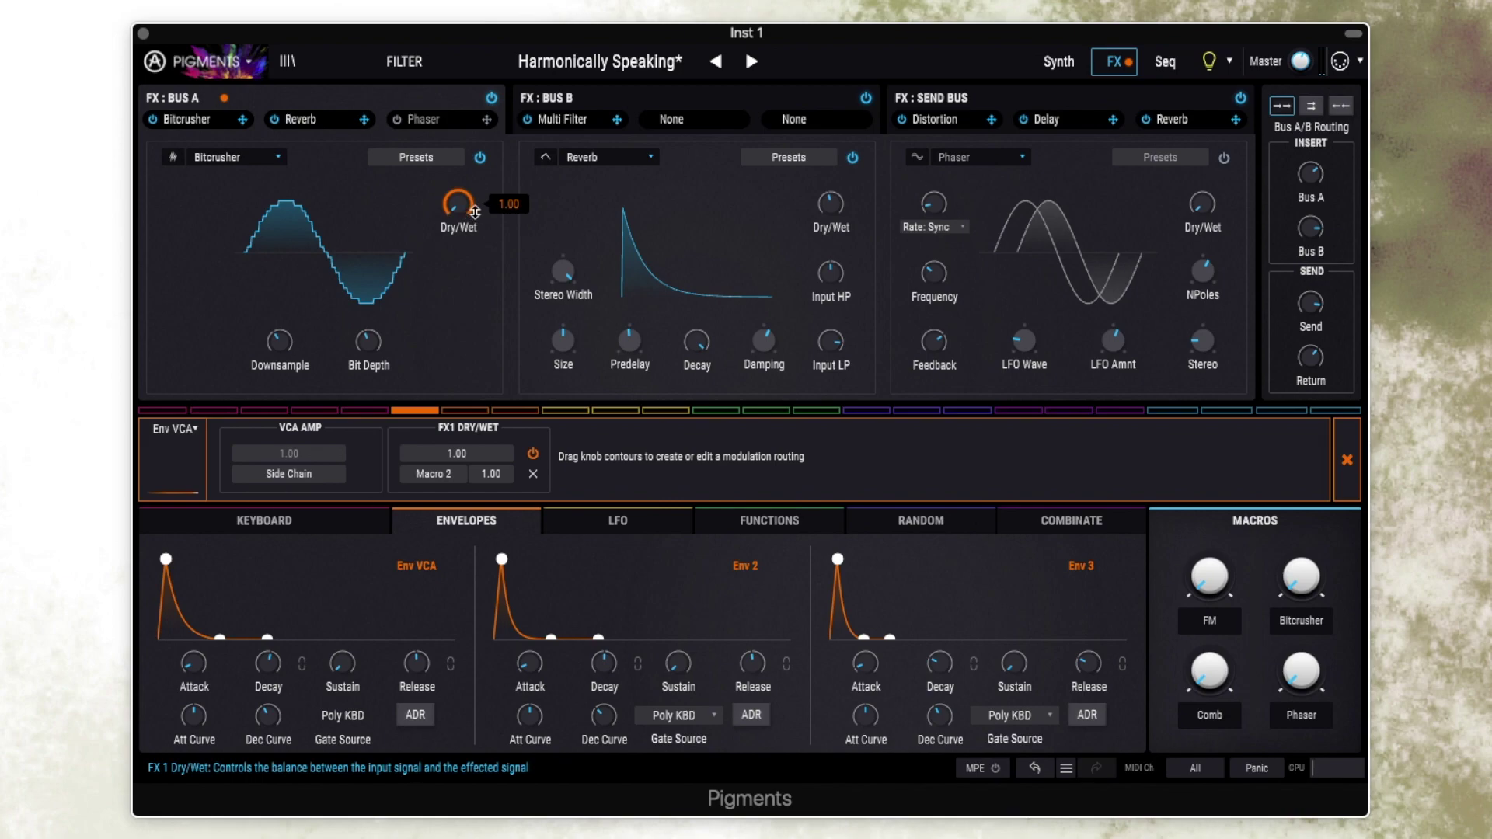
left_click(435, 474)
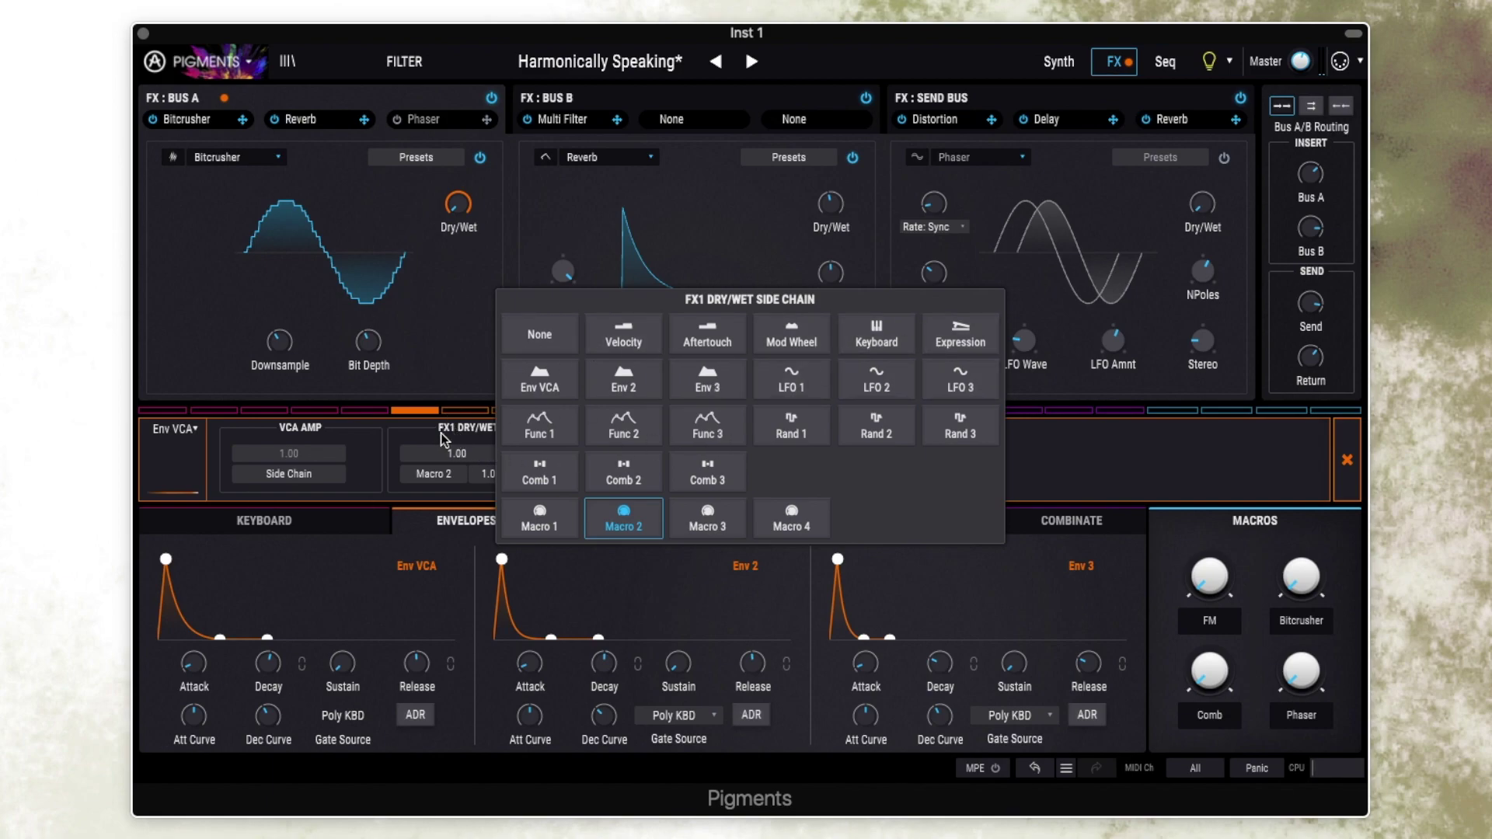
left_click(436, 351)
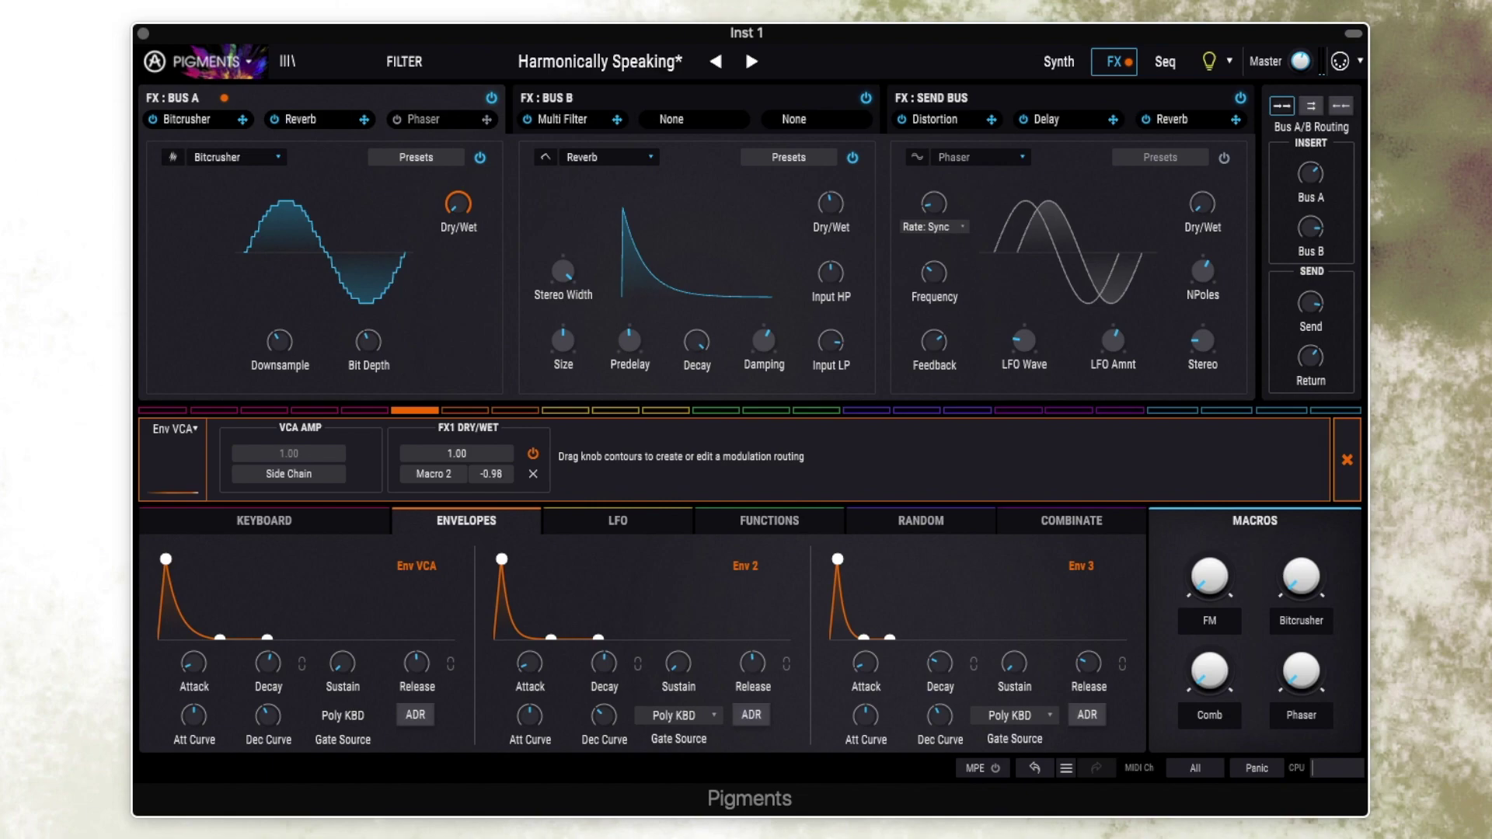
double_click(491, 474)
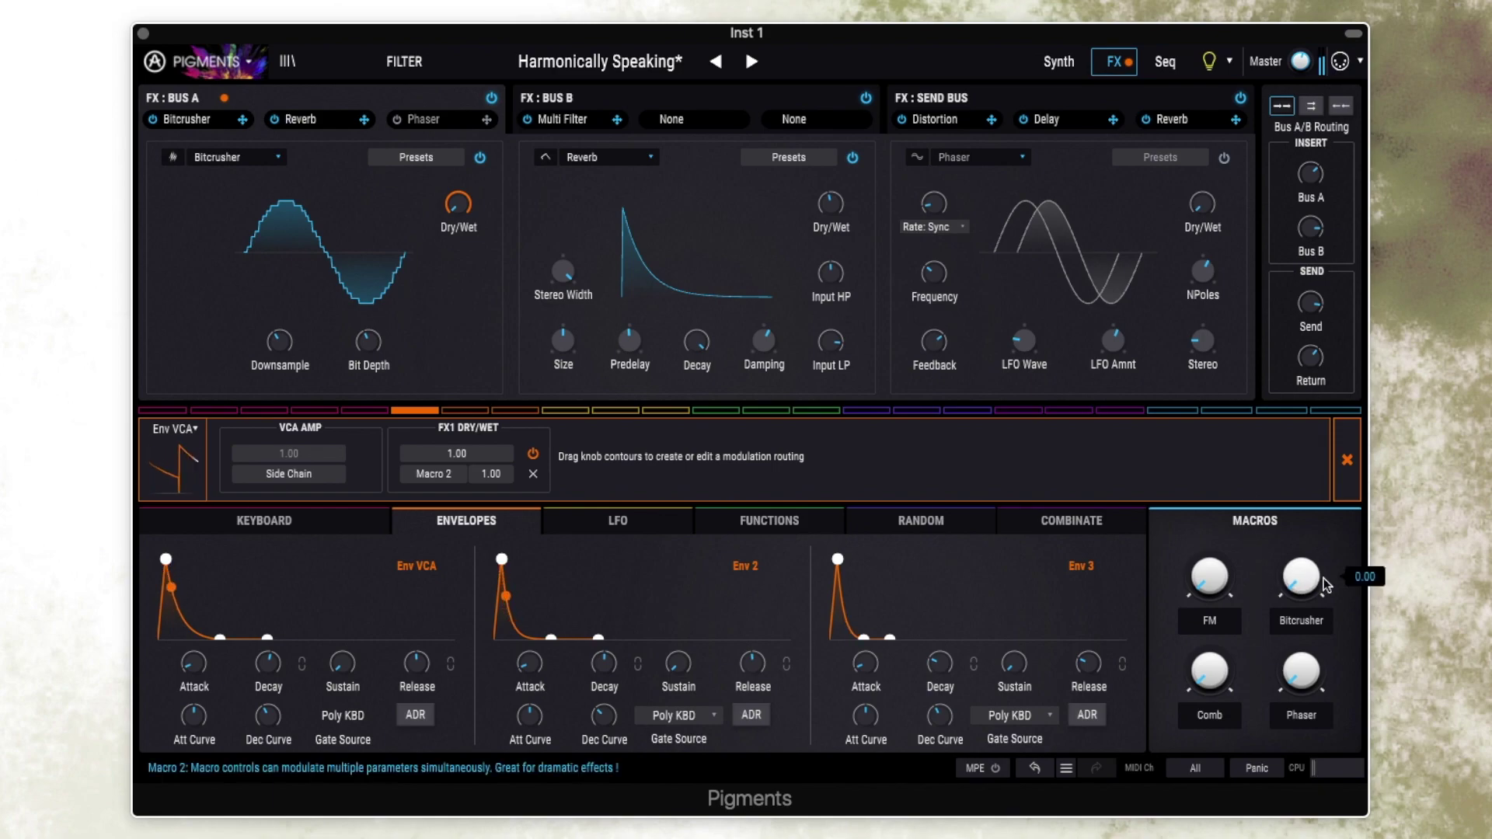
Sweep the Bitcrusher macro up and back to zero to audition the bitcrushing, and close the Env VCA routing details.
left_click_drag(1322, 578, 1323, 498)
left_click_drag(1301, 576, 1301, 638)
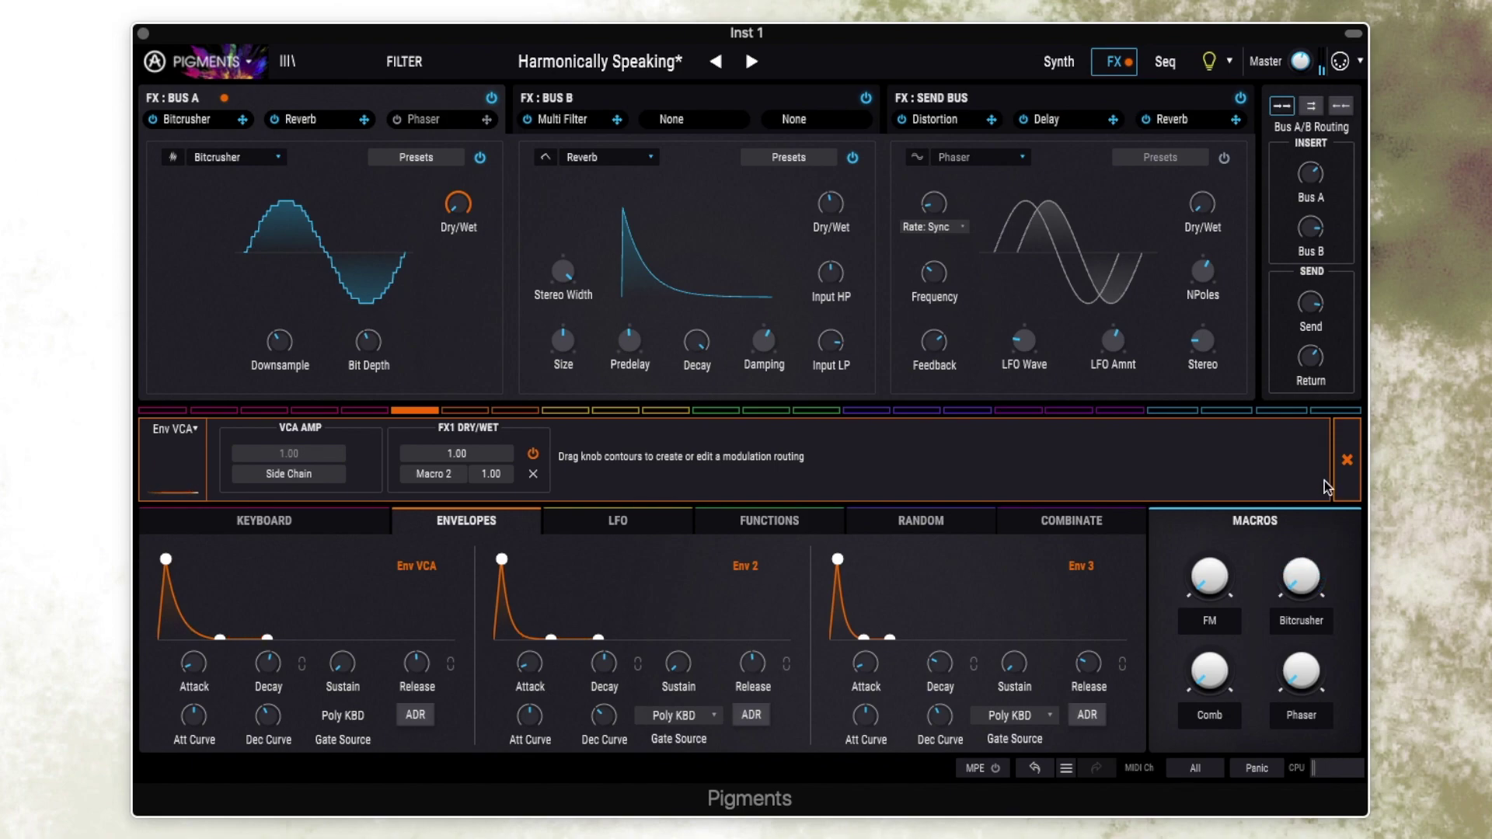
left_click(1348, 461)
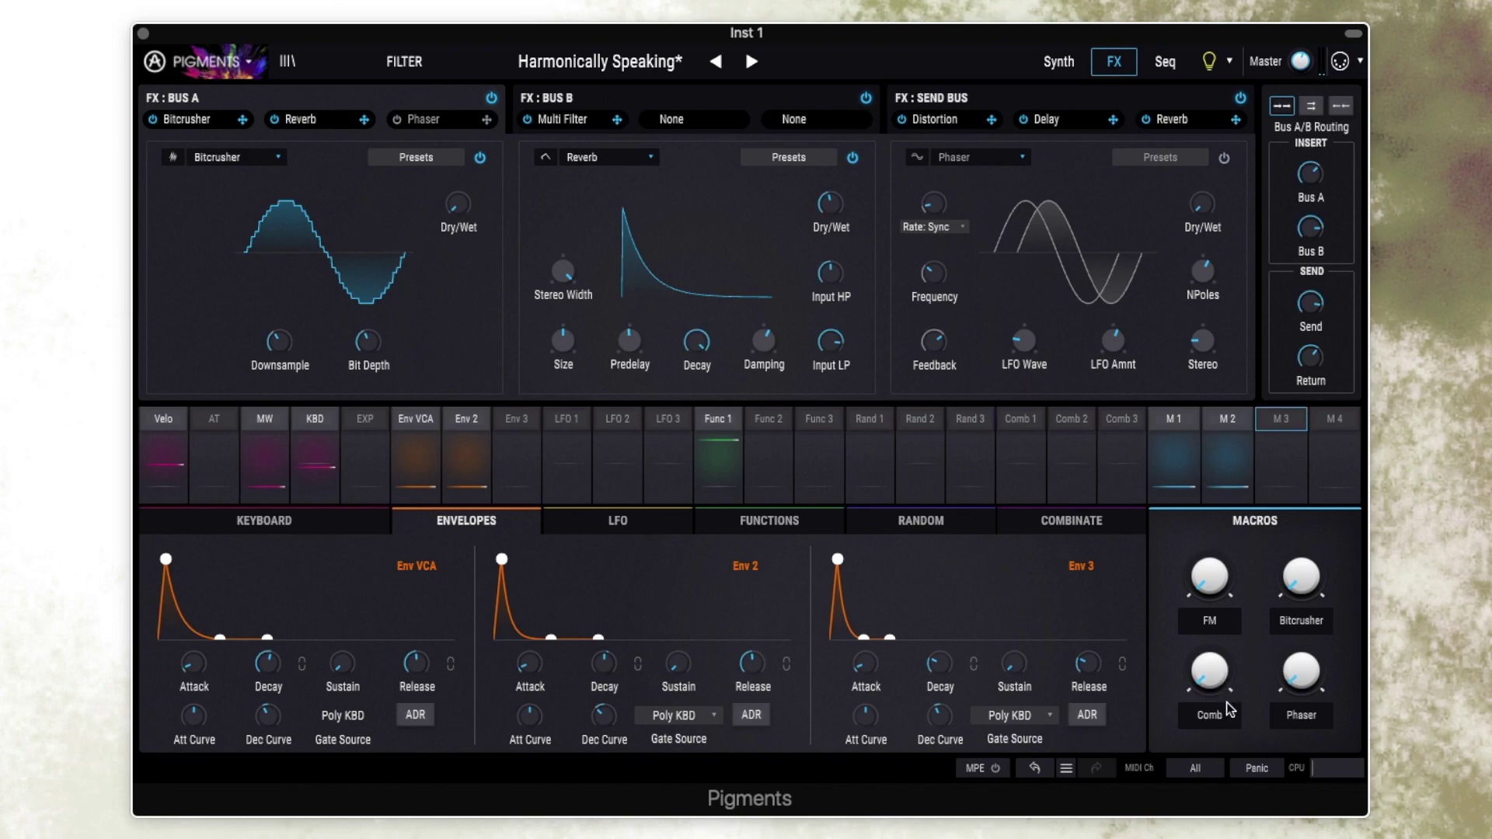
Enable the Macro 3 modulation of the filter routing and inspect the routing and filter mix controls in the synth view.
left_click(1276, 422)
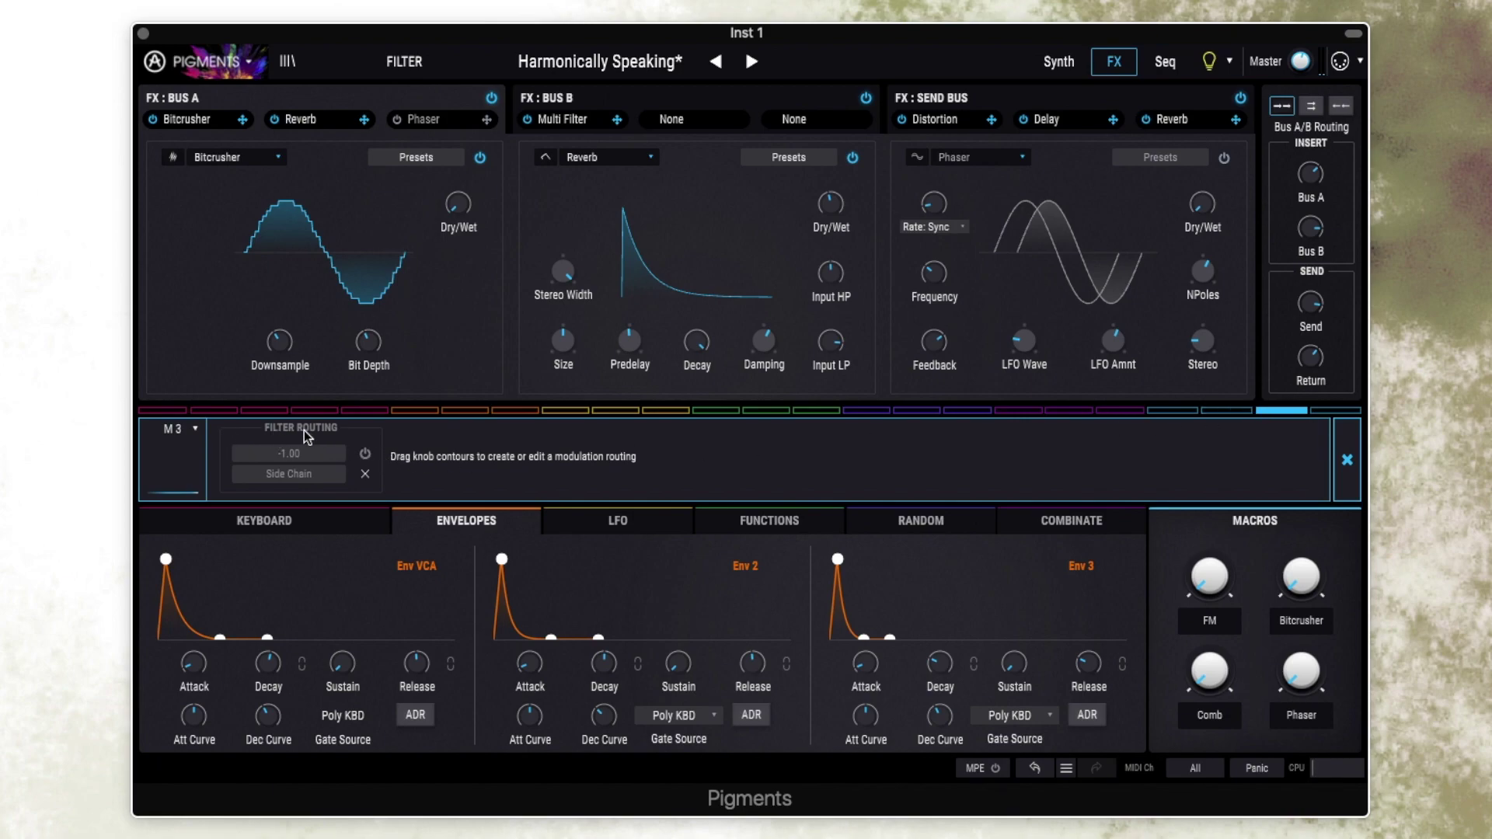
left_click(365, 456)
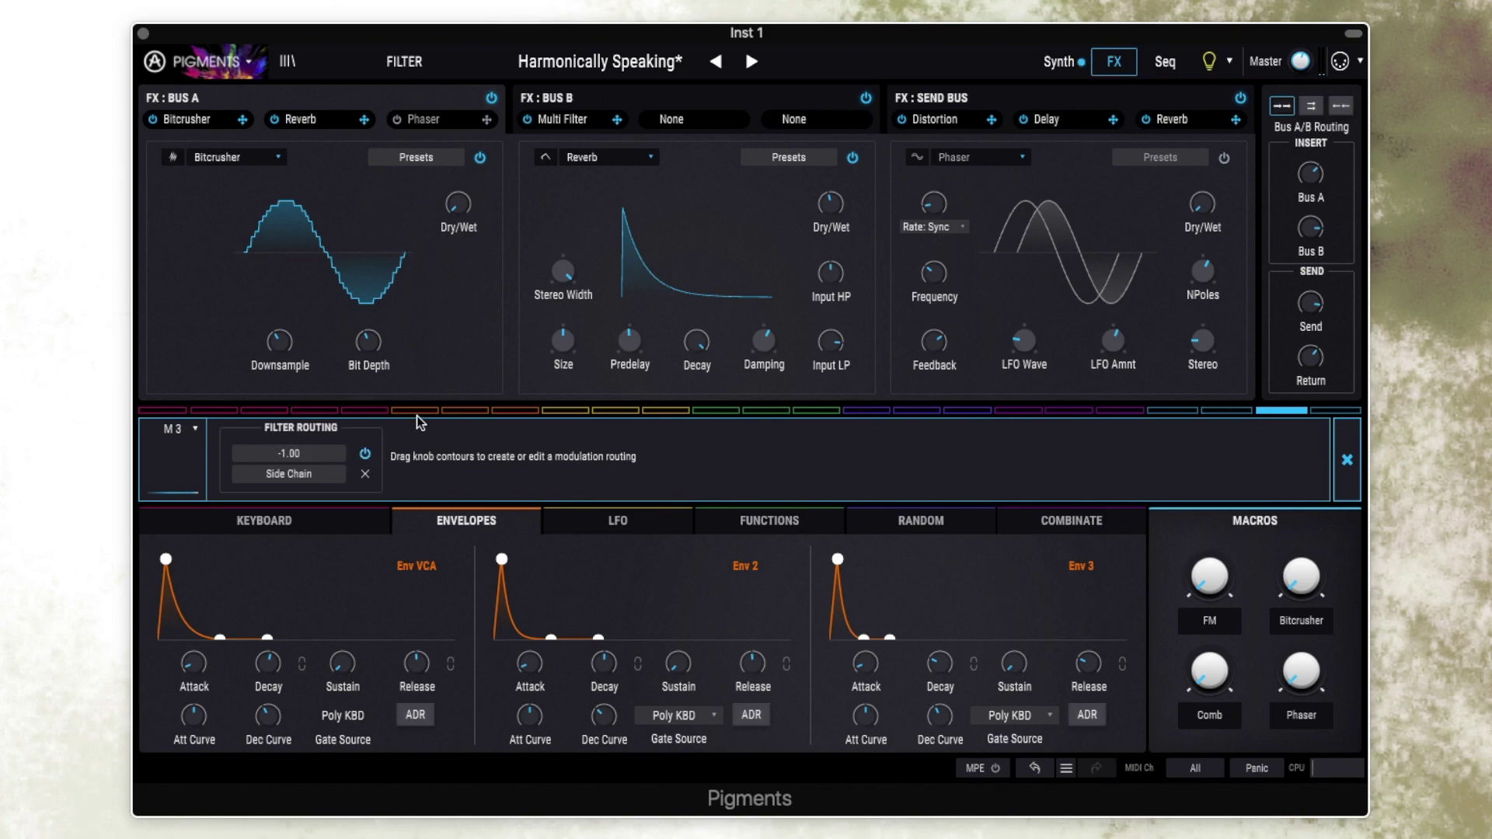
left_click(1058, 62)
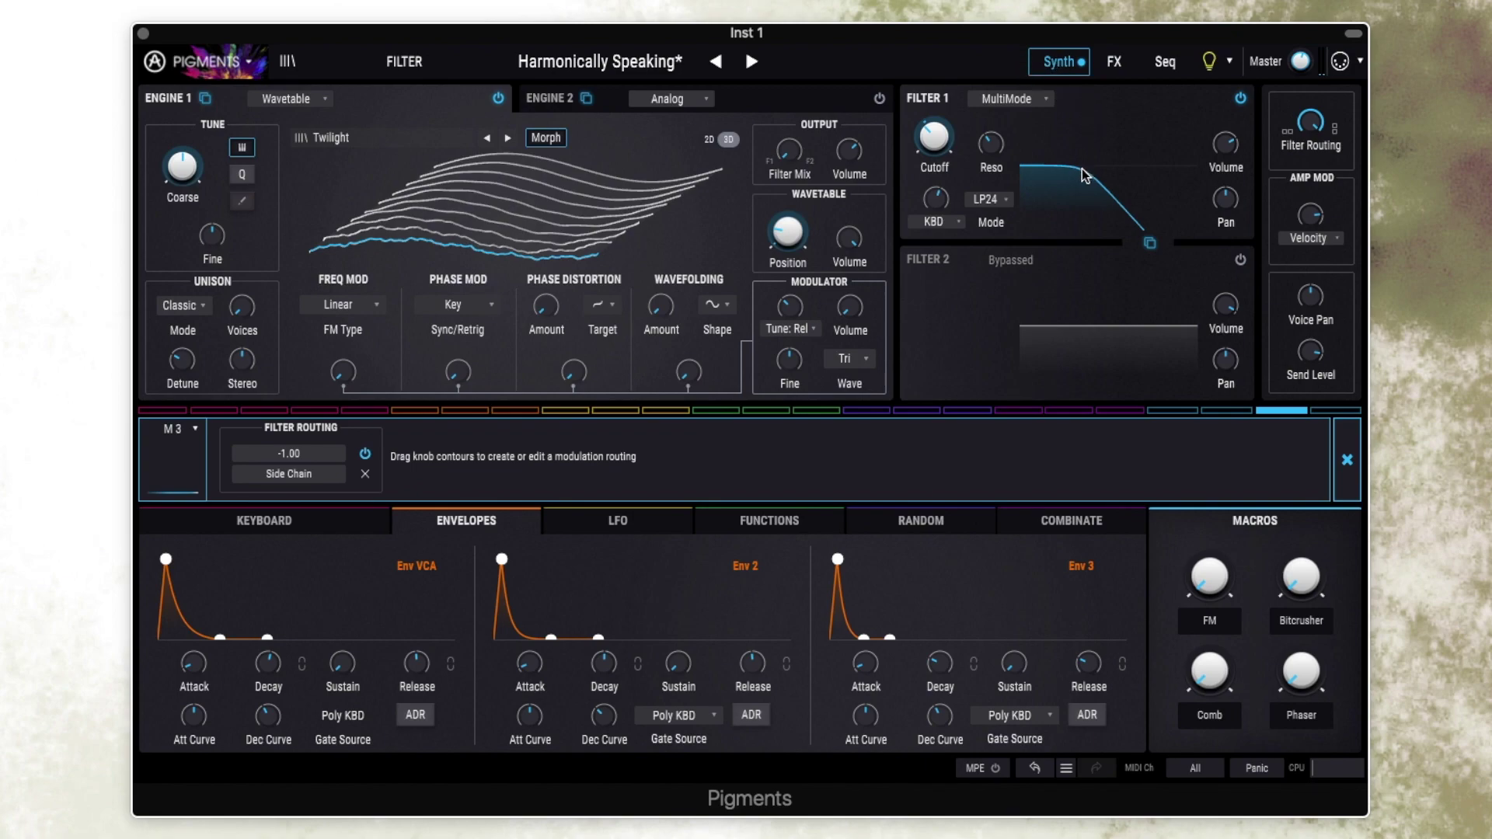
mouse_move(1310, 125)
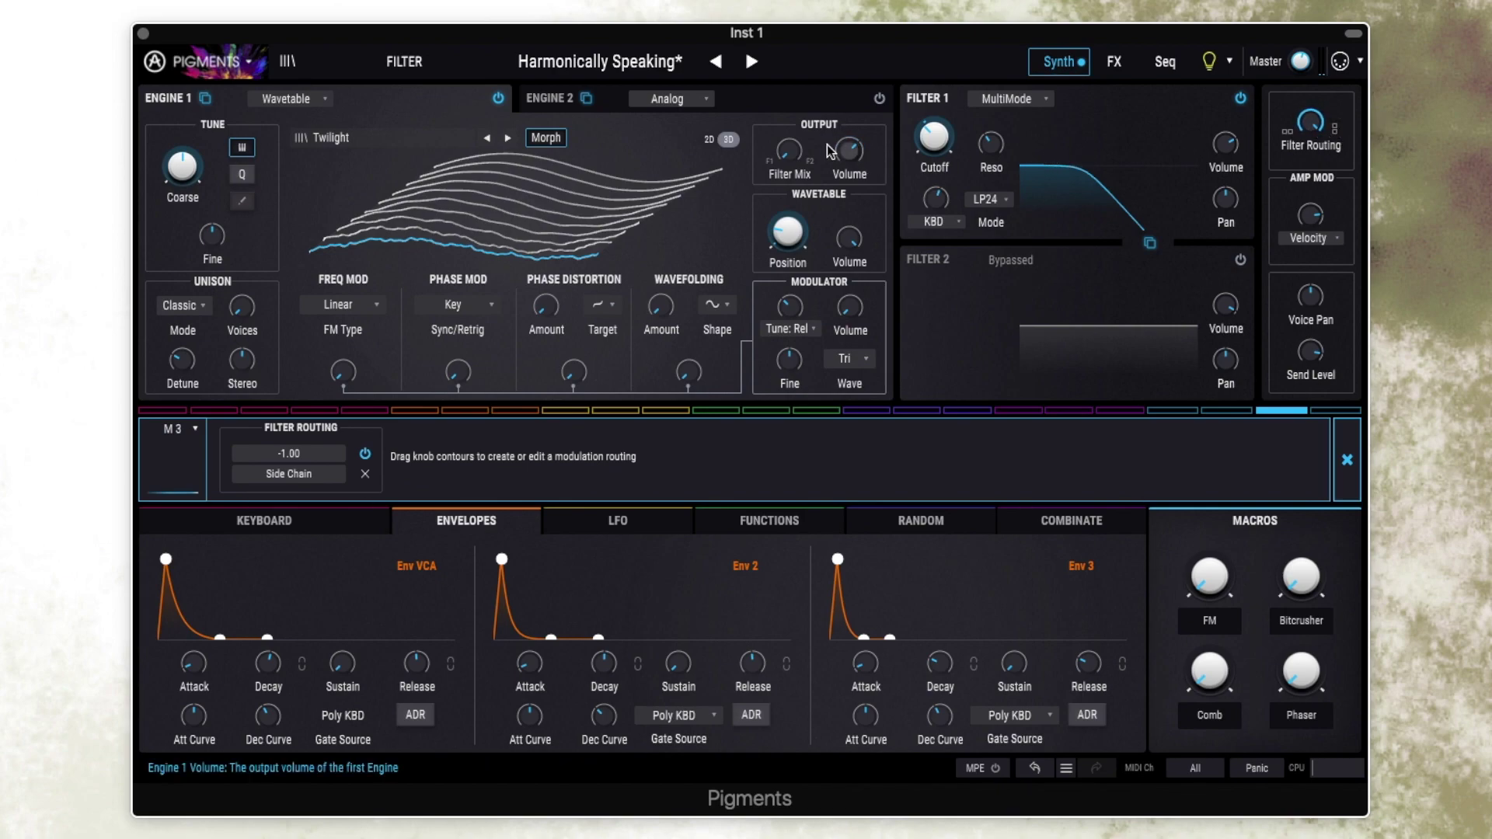
mouse_move(787, 149)
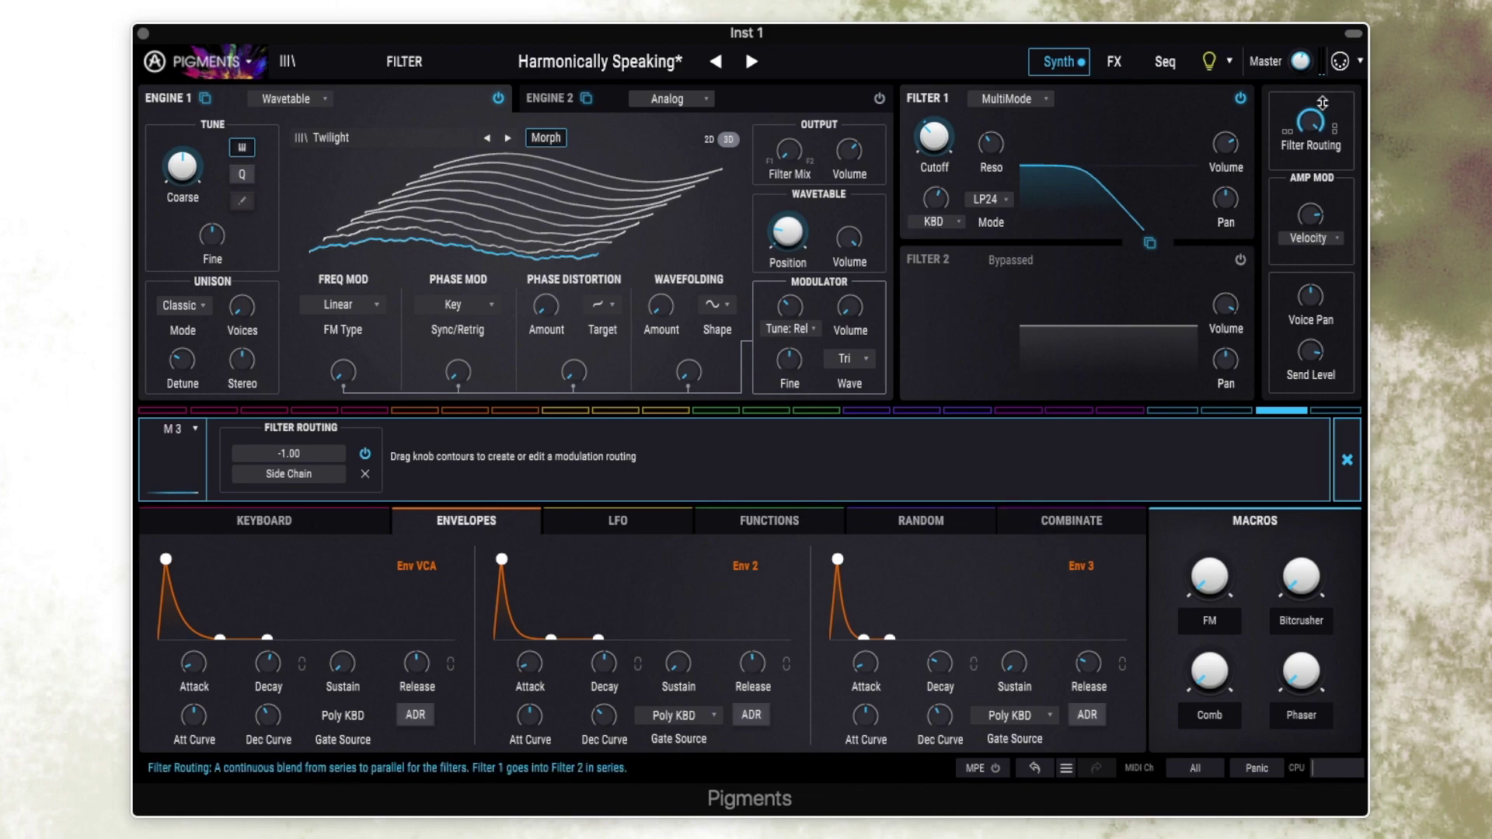
Turn the Comb macro up to 1.00, turn on the Comb filter in Filter 2 and check its frequency, mode and keyboard tracking.
left_click_drag(1209, 681, 1209, 606)
mouse_move(1209, 681)
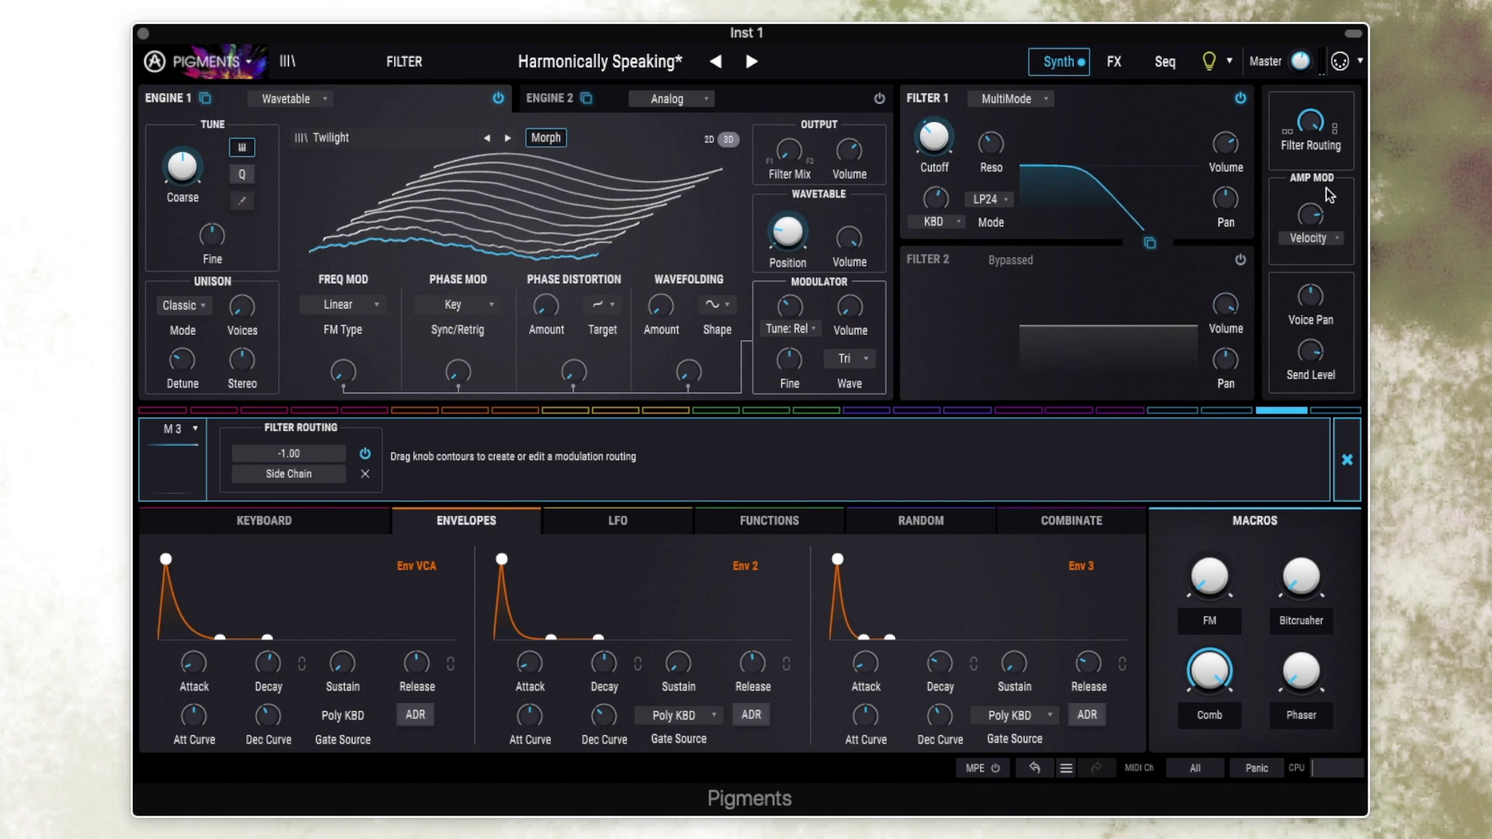
left_click(1240, 261)
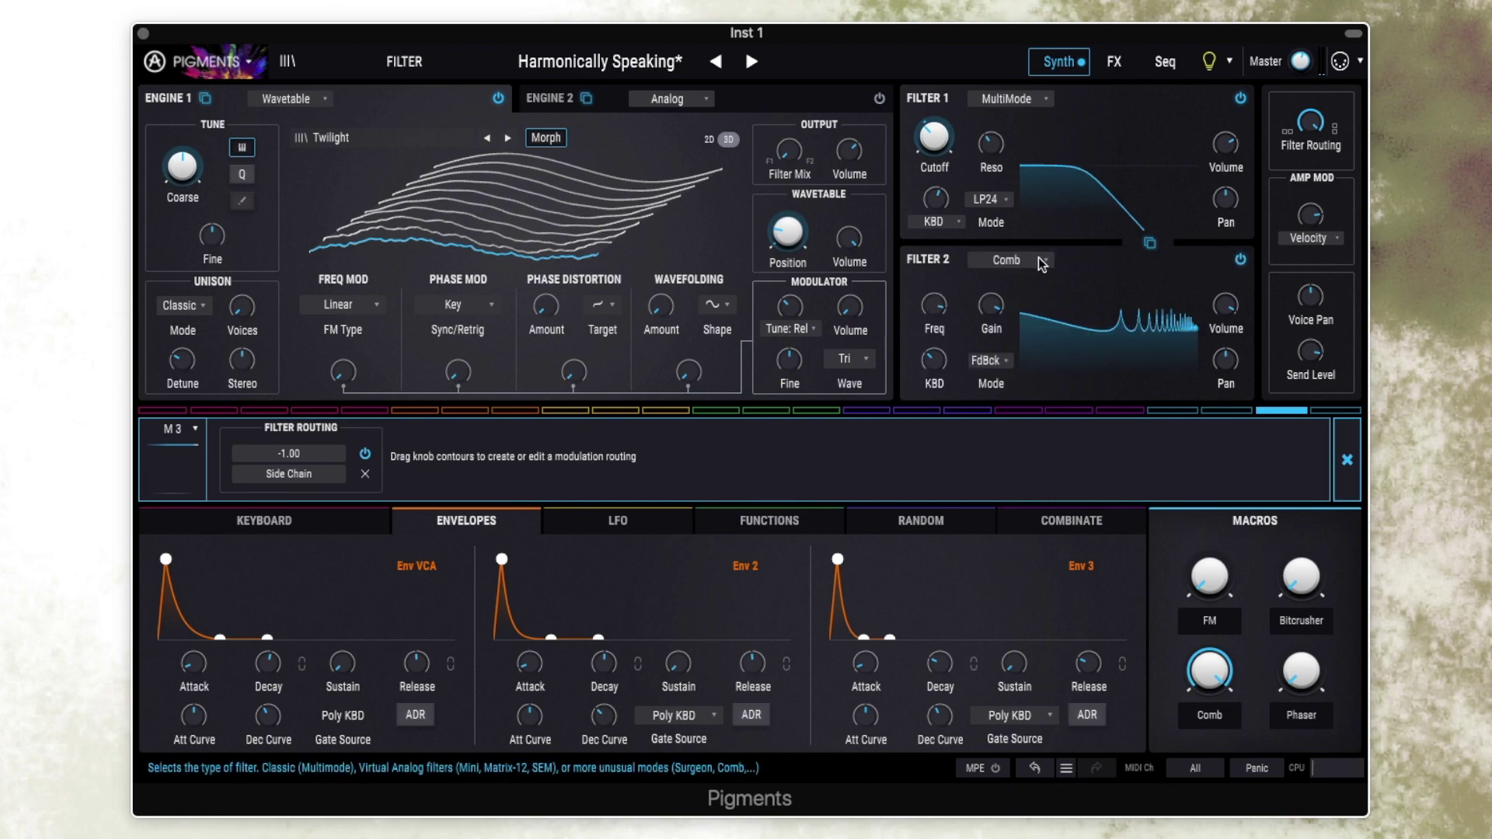
mouse_move(936, 311)
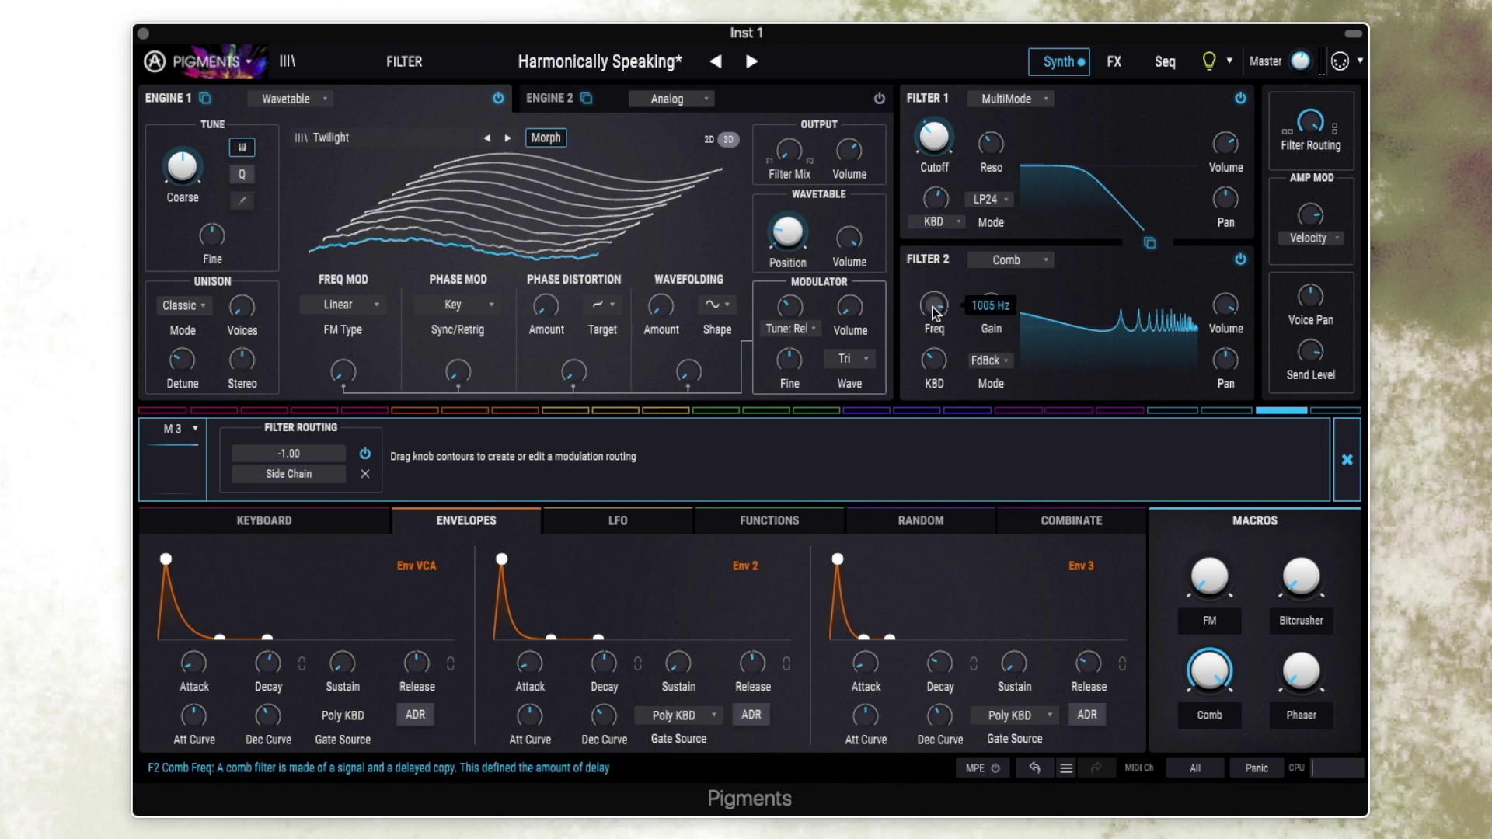
left_click(987, 362)
left_click(997, 361)
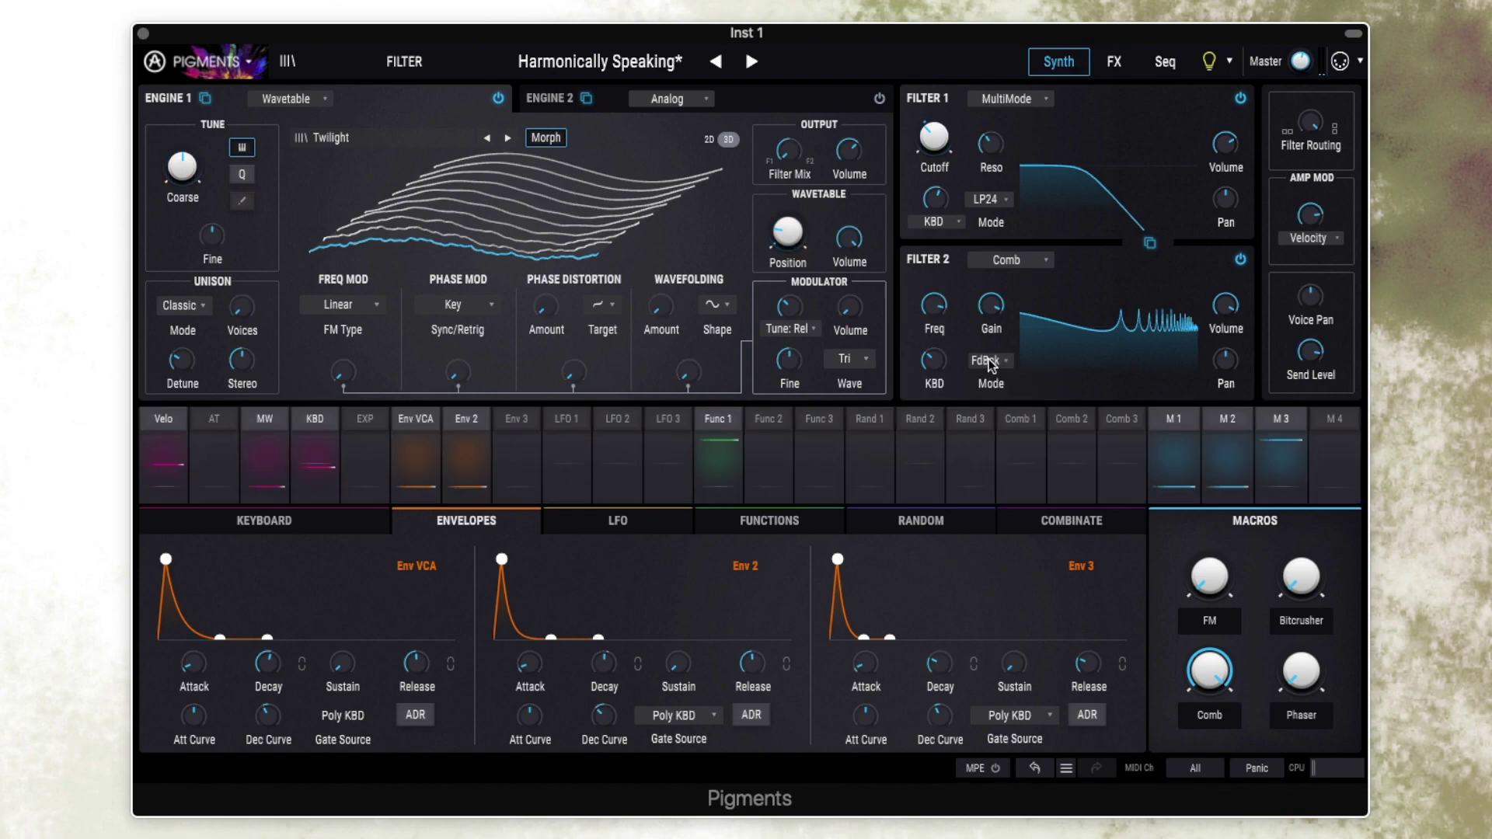
mouse_move(936, 365)
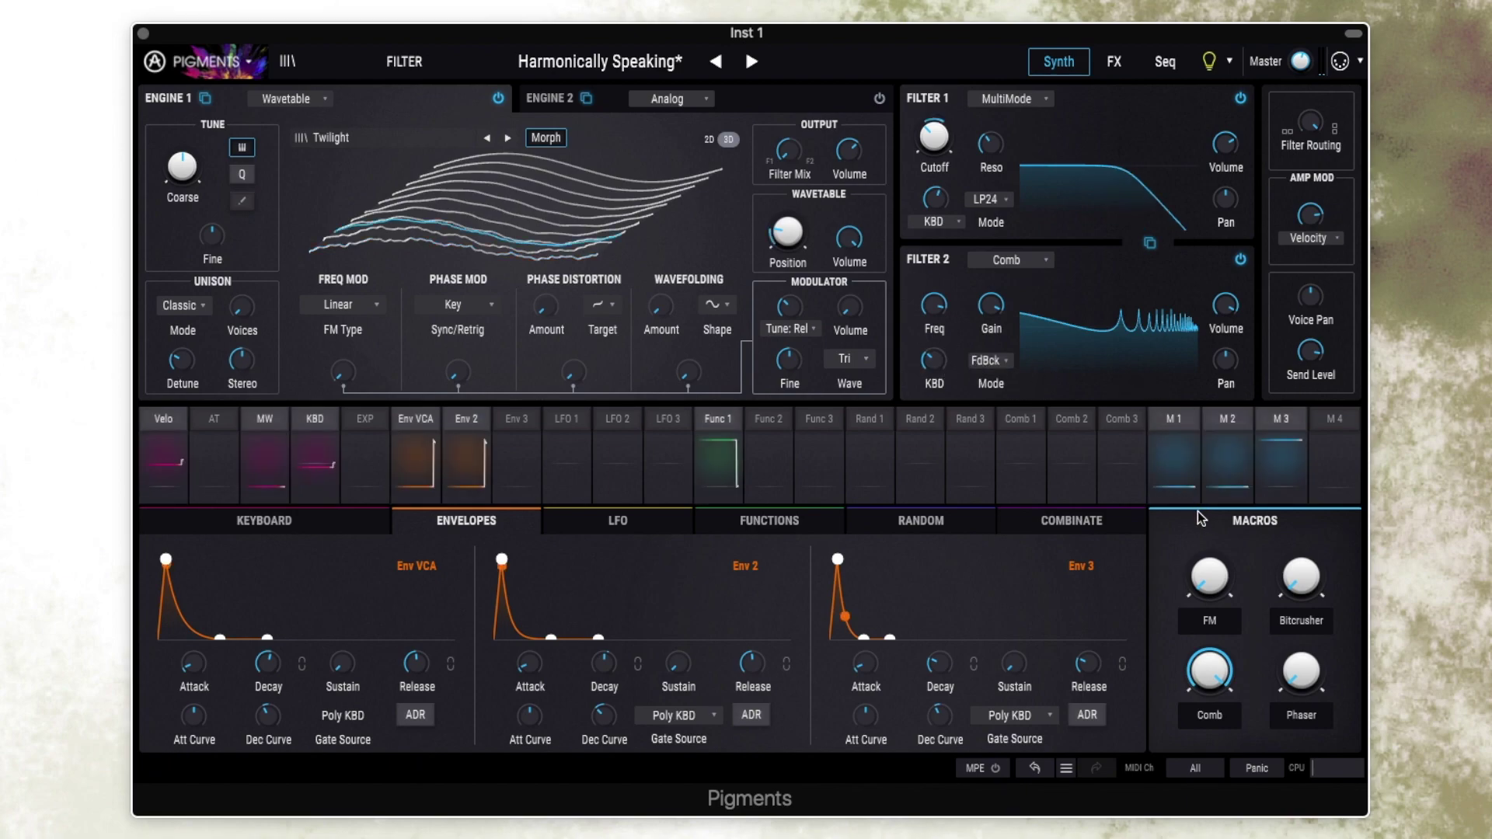
Sweep the Comb macro between zero and 1.00 to audition the comb filter, and return it to 0.00.
mouse_move(1206, 678)
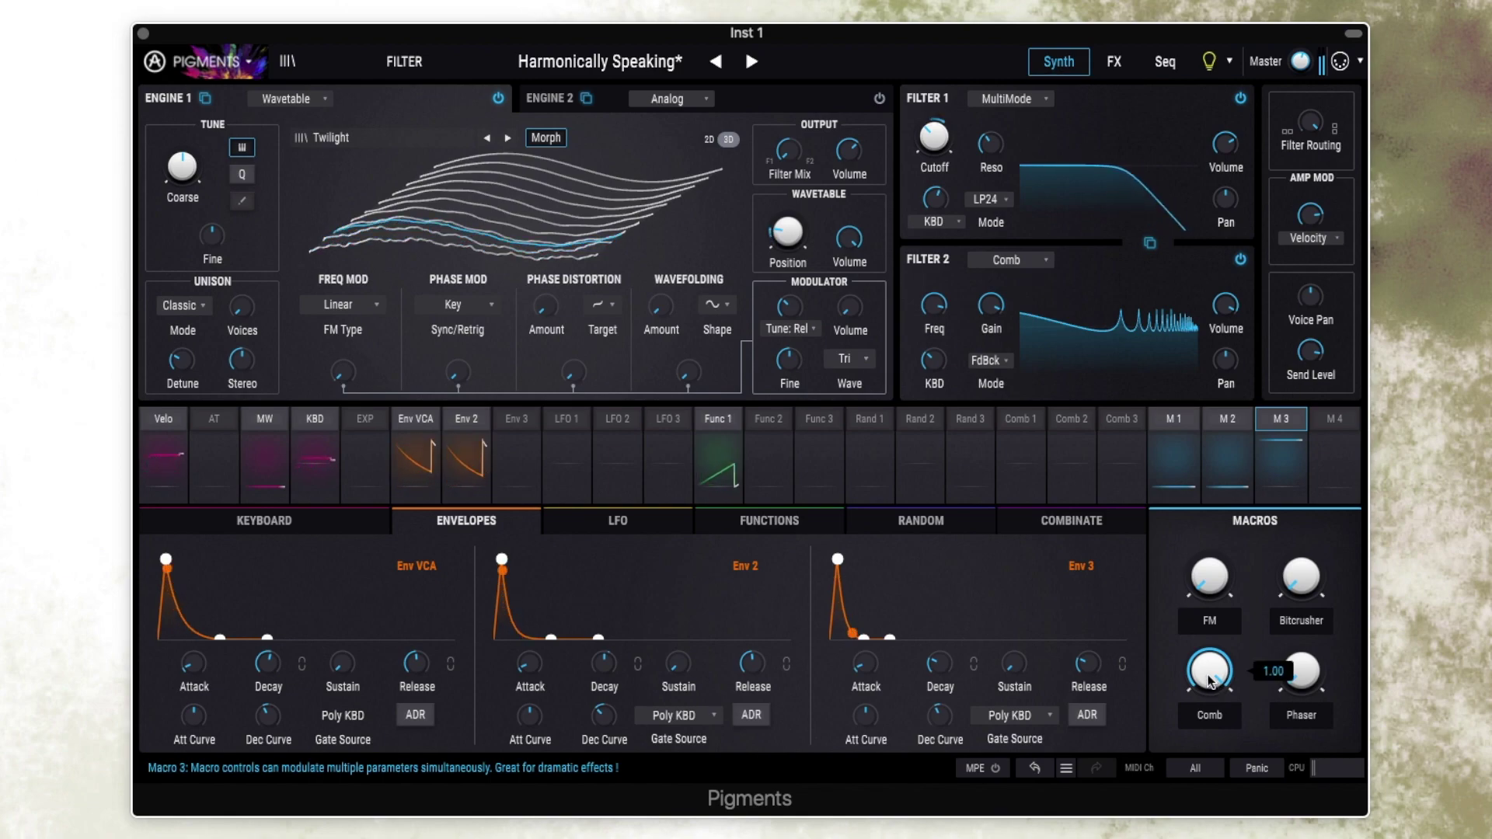
left_click_drag(1209, 681, 1209, 746)
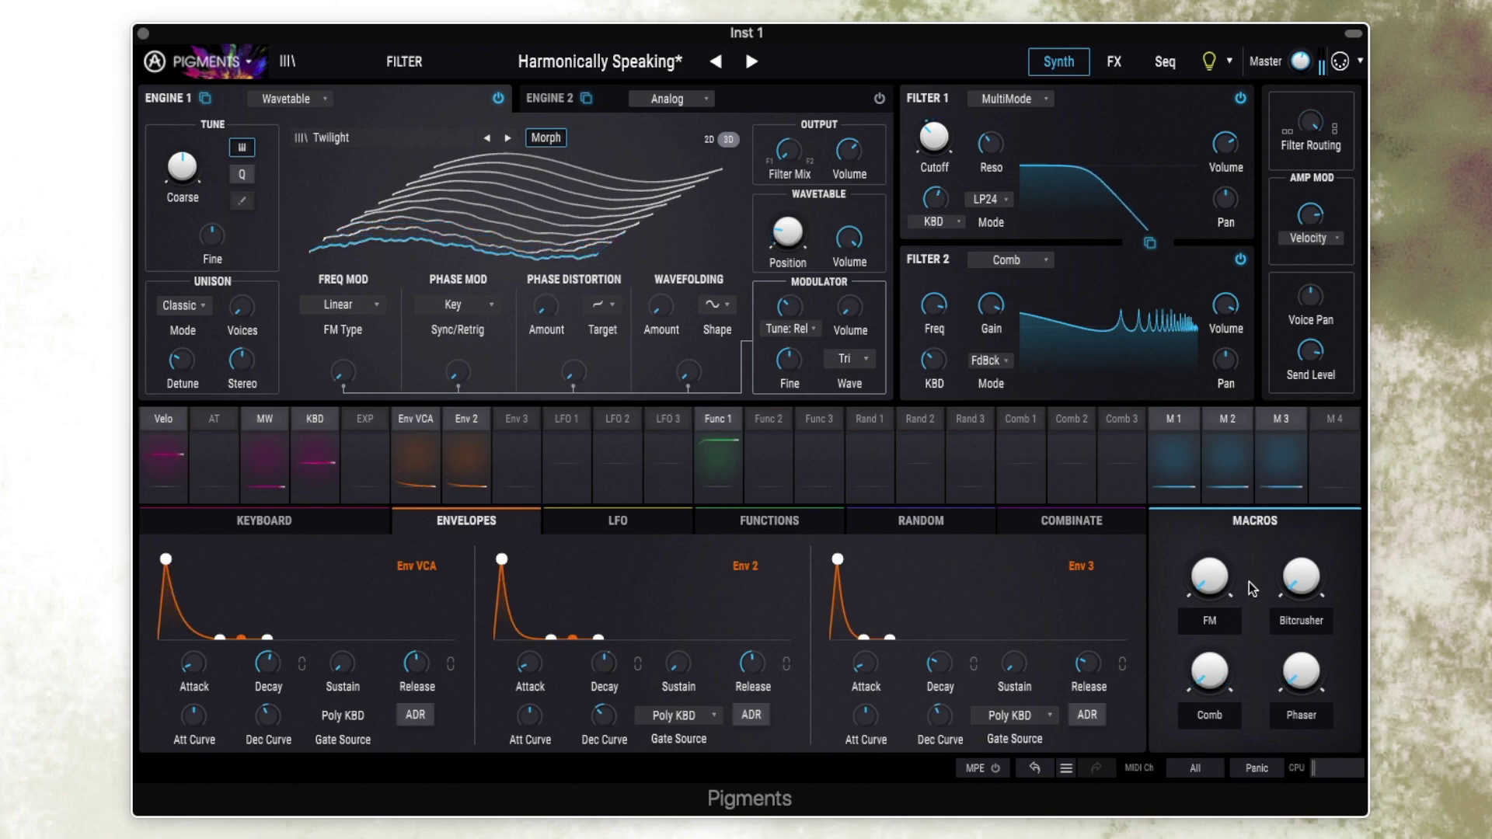
left_click_drag(1214, 694, 1214, 621)
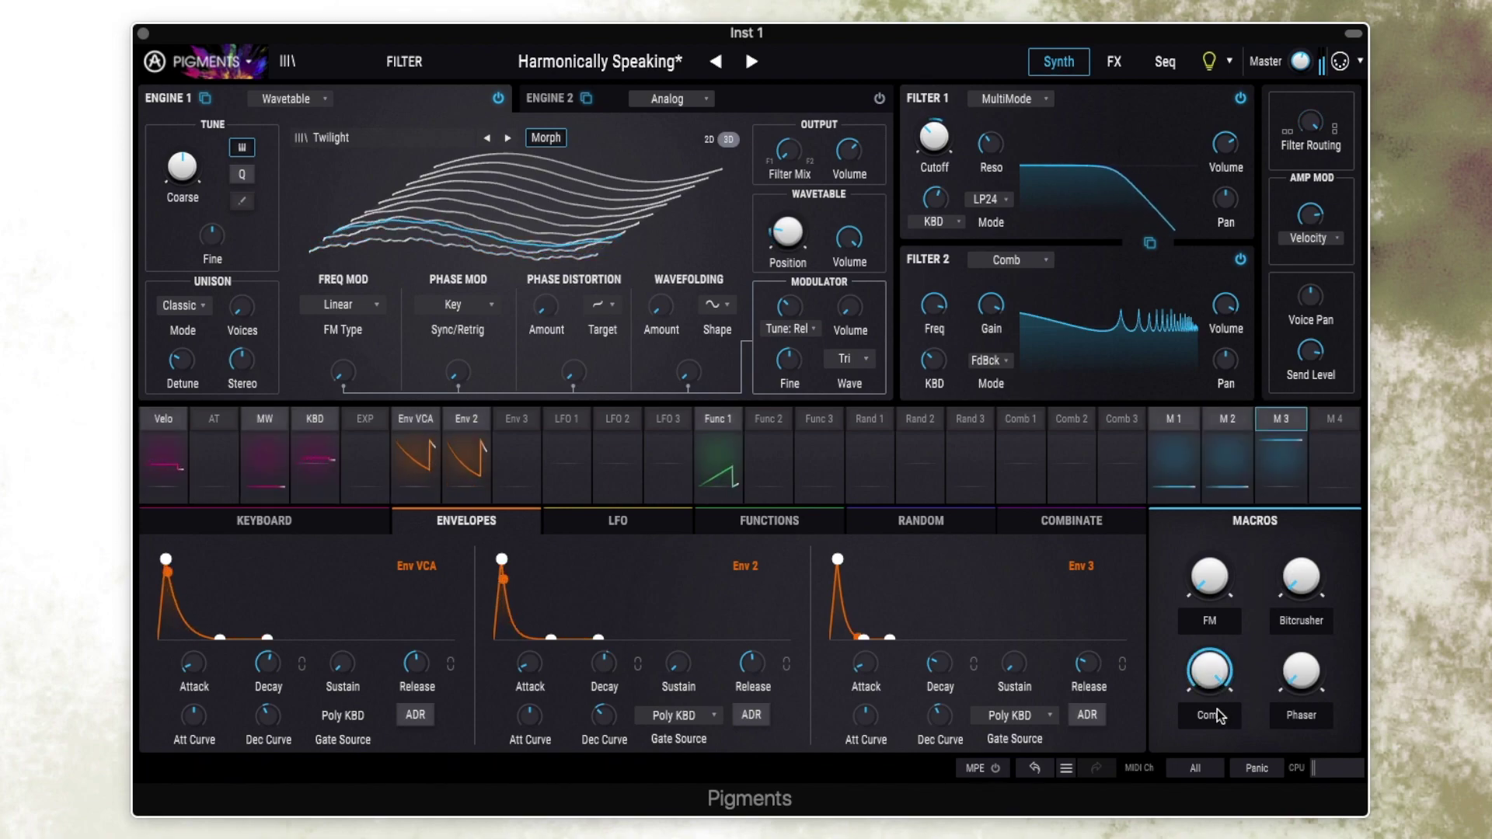
mouse_move(1211, 678)
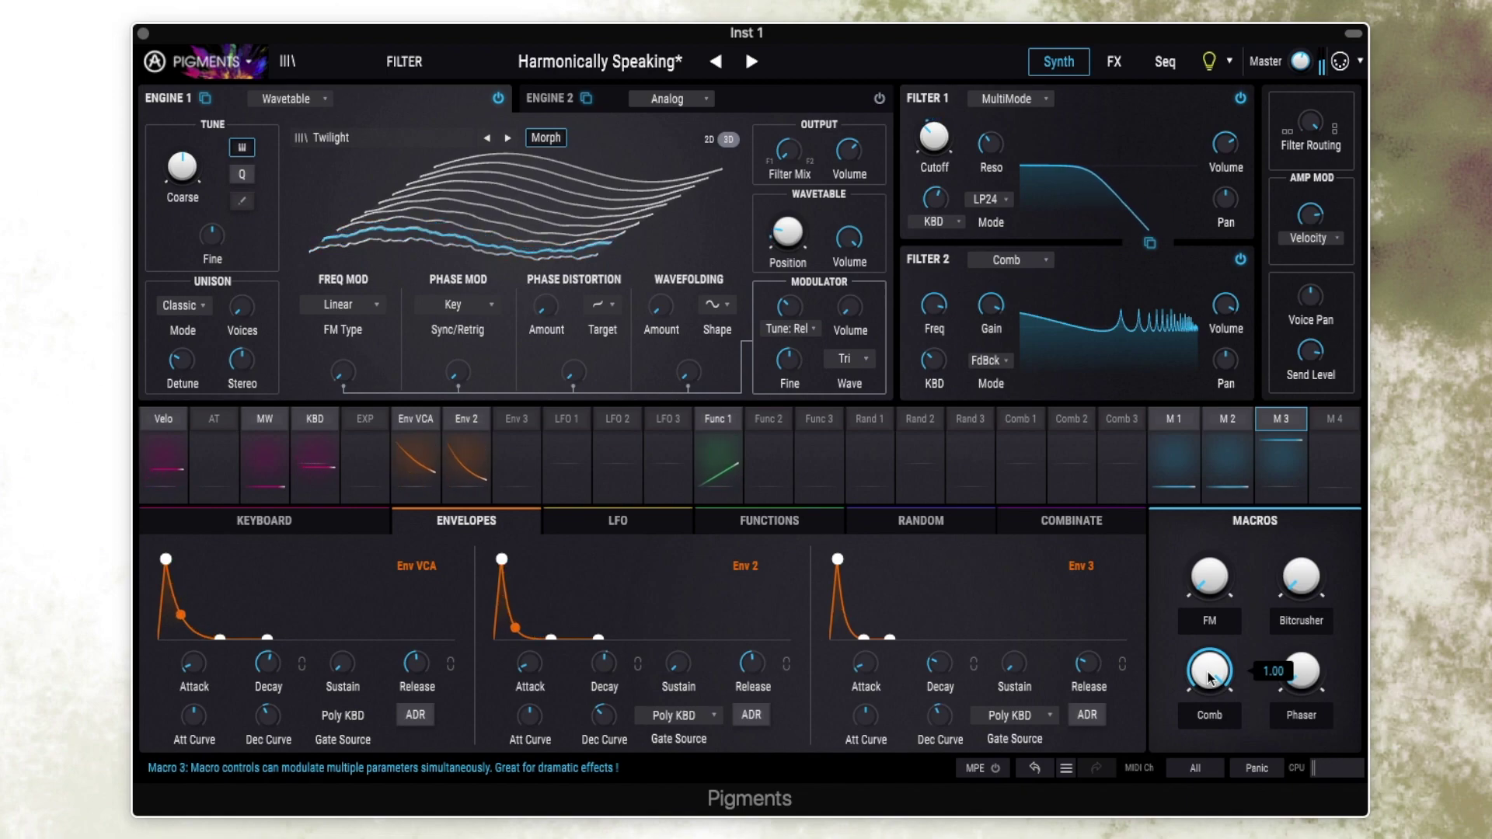
left_click_drag(1209, 678, 1209, 681)
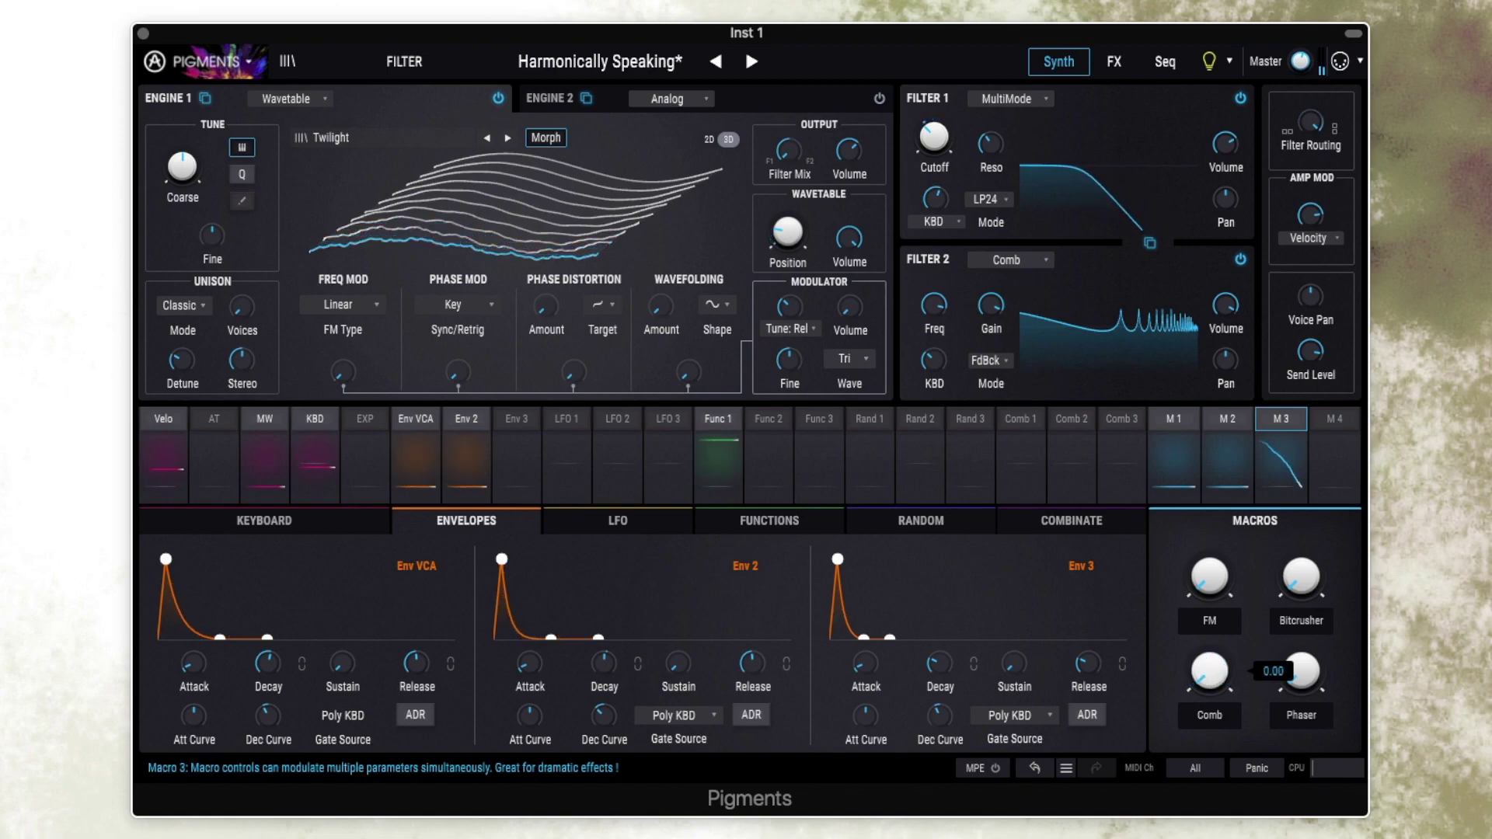
Turn on the Phaser in FX Bus A and enable the Macro 4 modulation of its dry/wet.
left_click(1334, 439)
left_click(1111, 73)
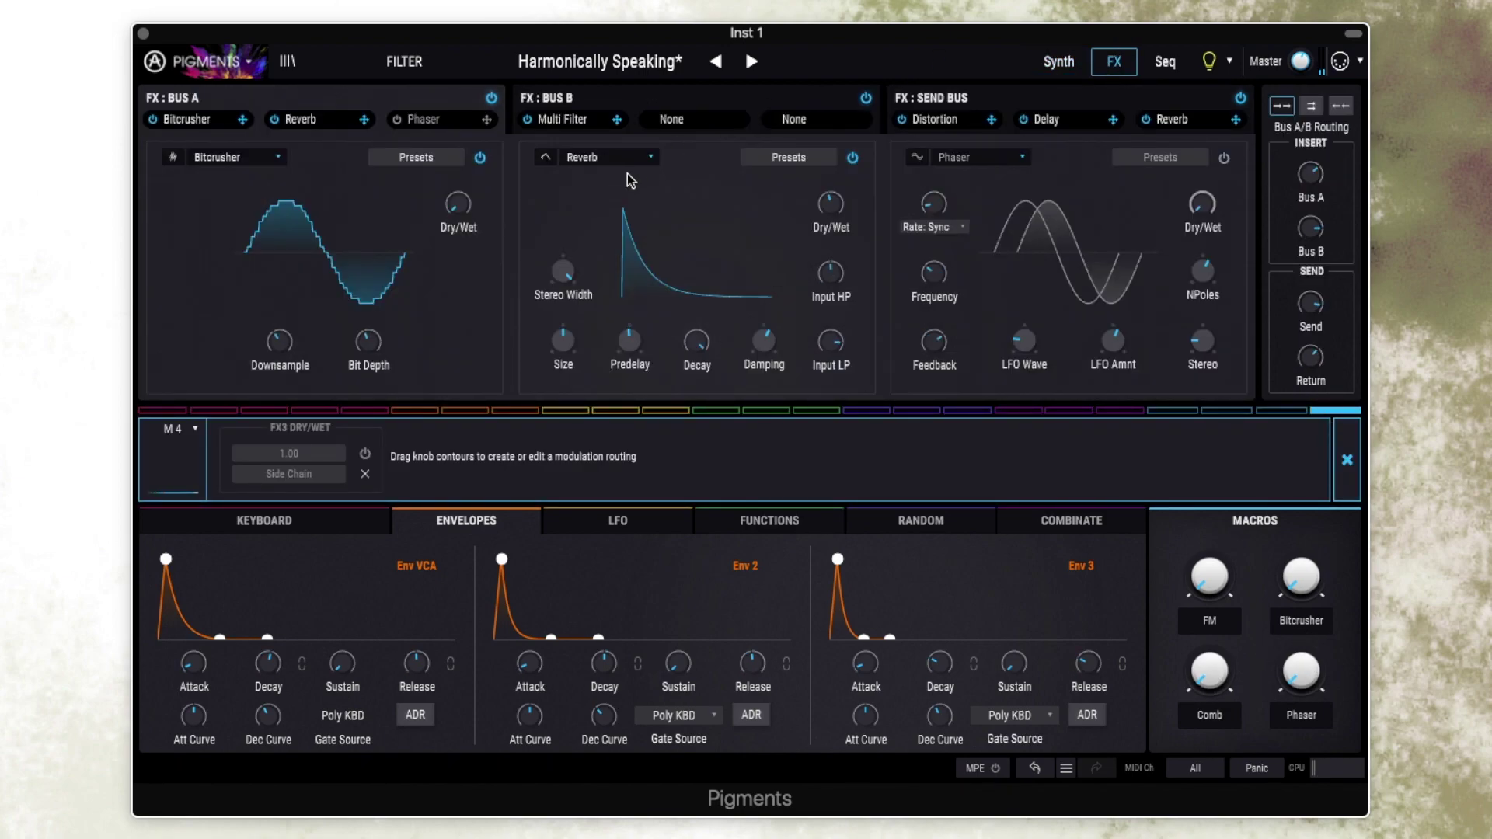
left_click(1224, 157)
left_click(365, 454)
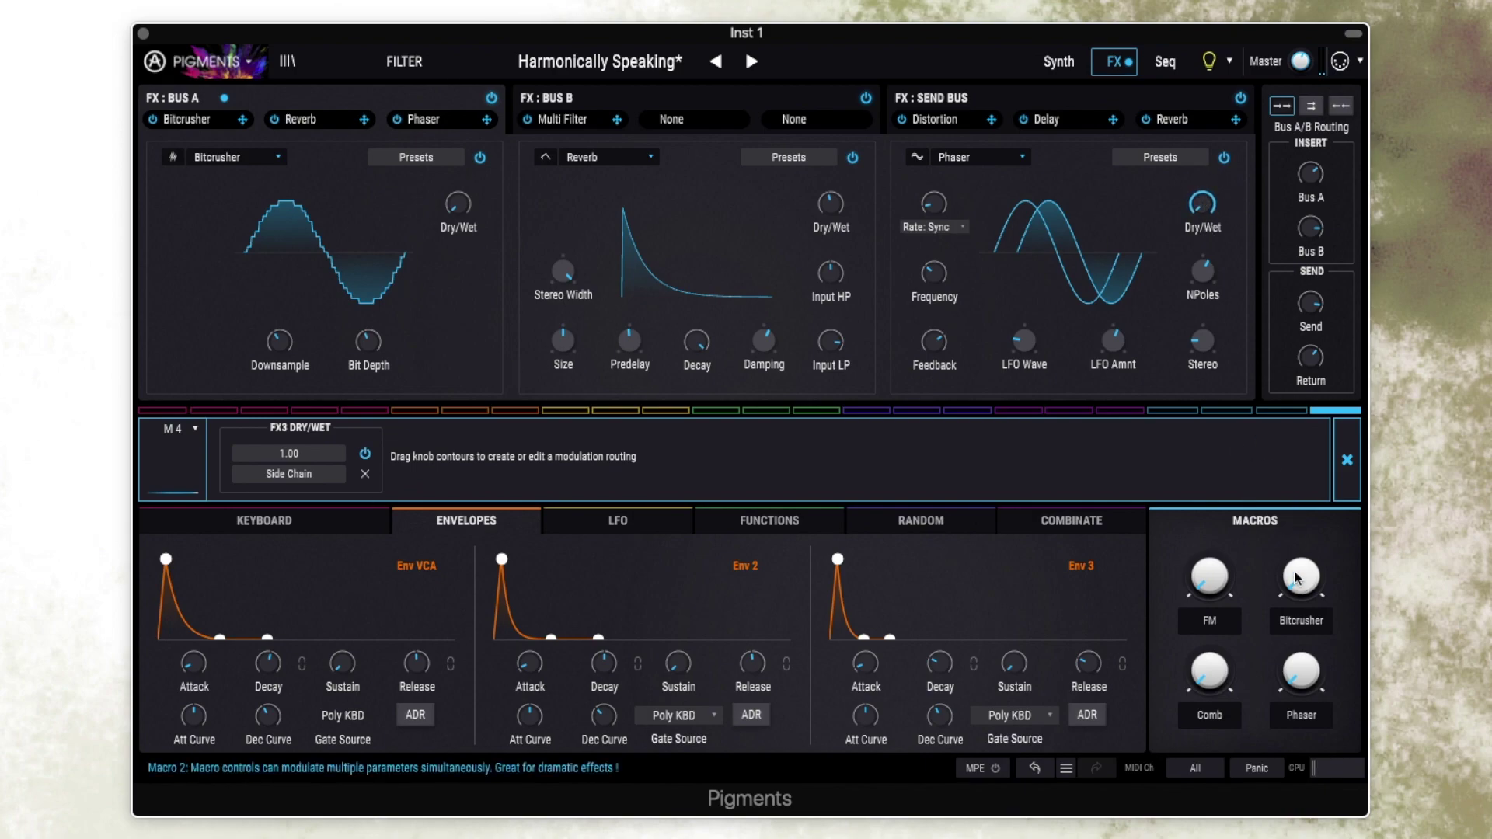
Turn the Phaser macro up to 1.00 and check the phaser's rate, frequency, feedback, LFO wave, LFO amount and pole settings.
left_click_drag(1301, 670, 1301, 622)
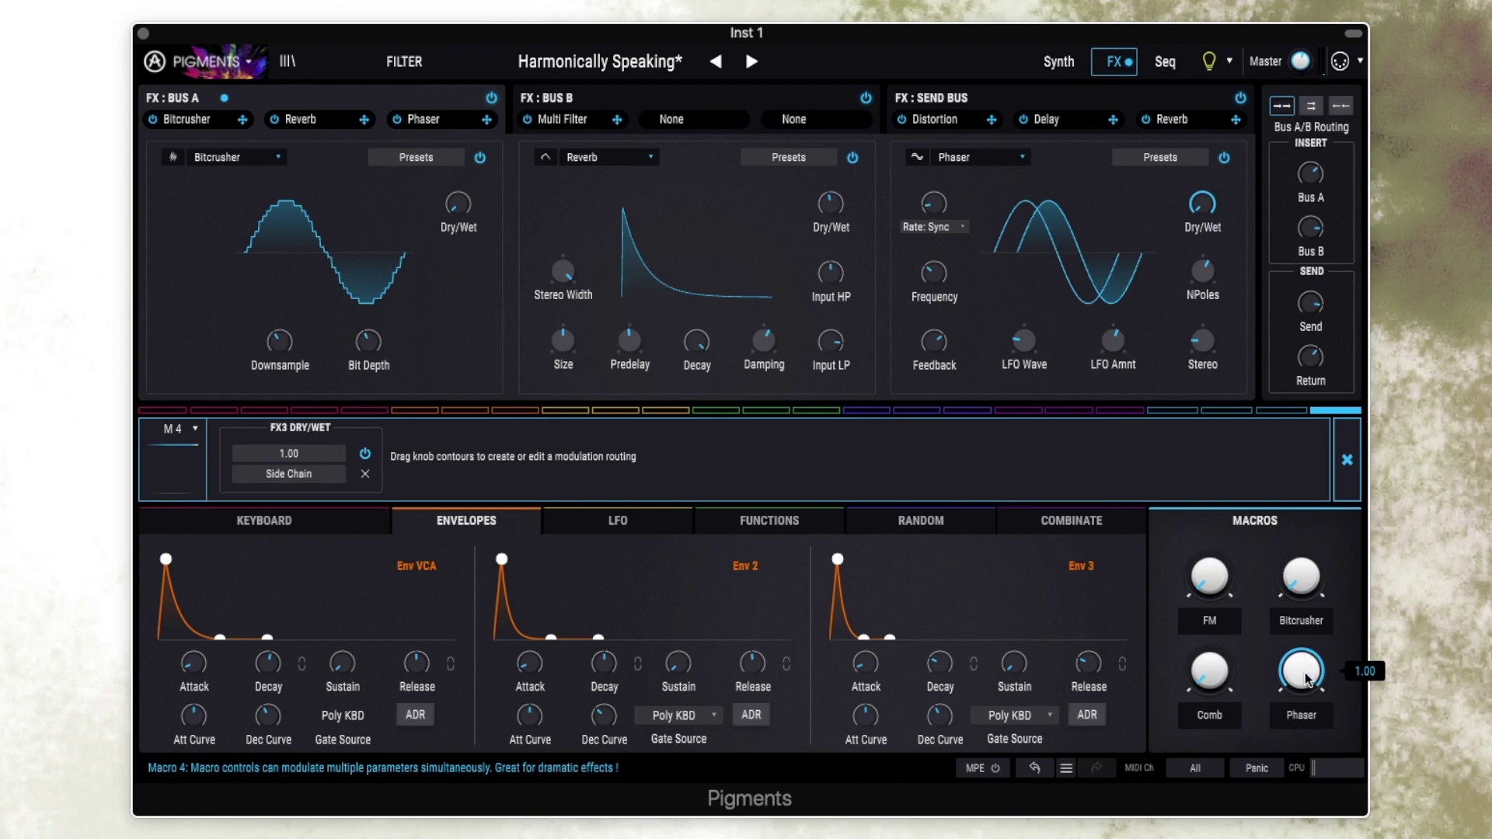
mouse_move(934, 208)
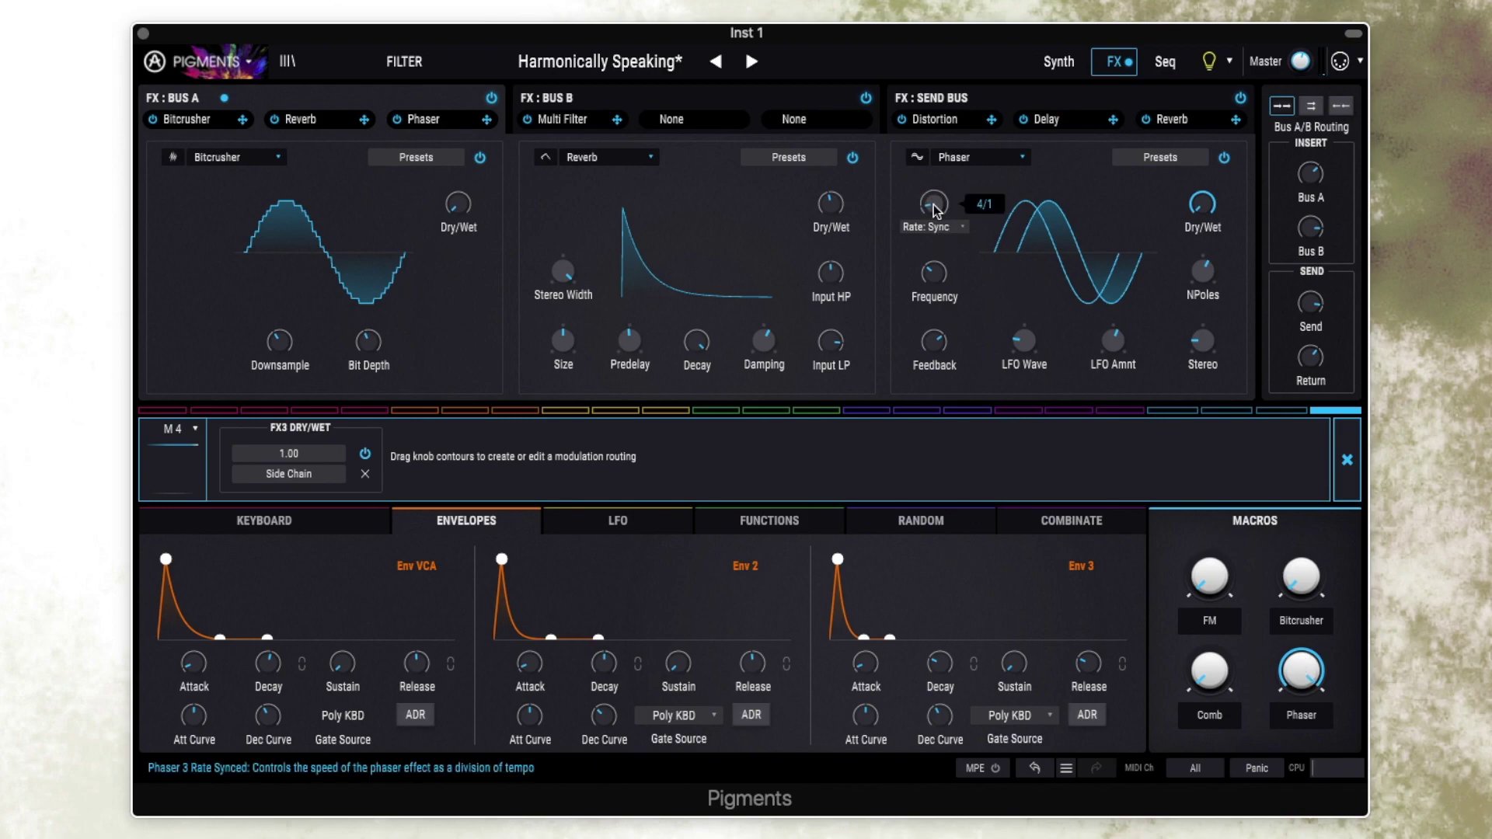
mouse_move(932, 278)
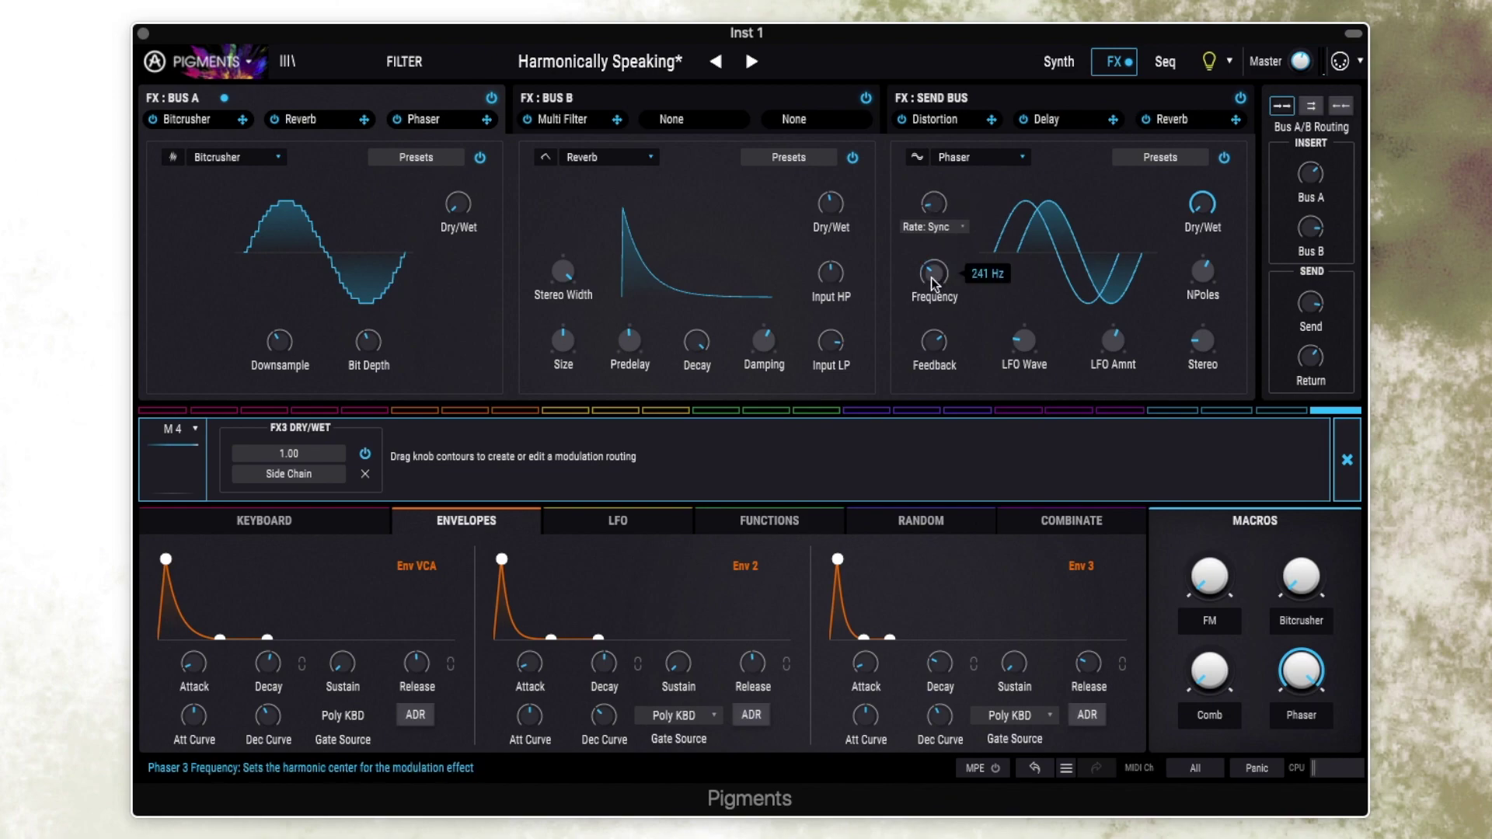
mouse_move(931, 345)
mouse_move(1023, 346)
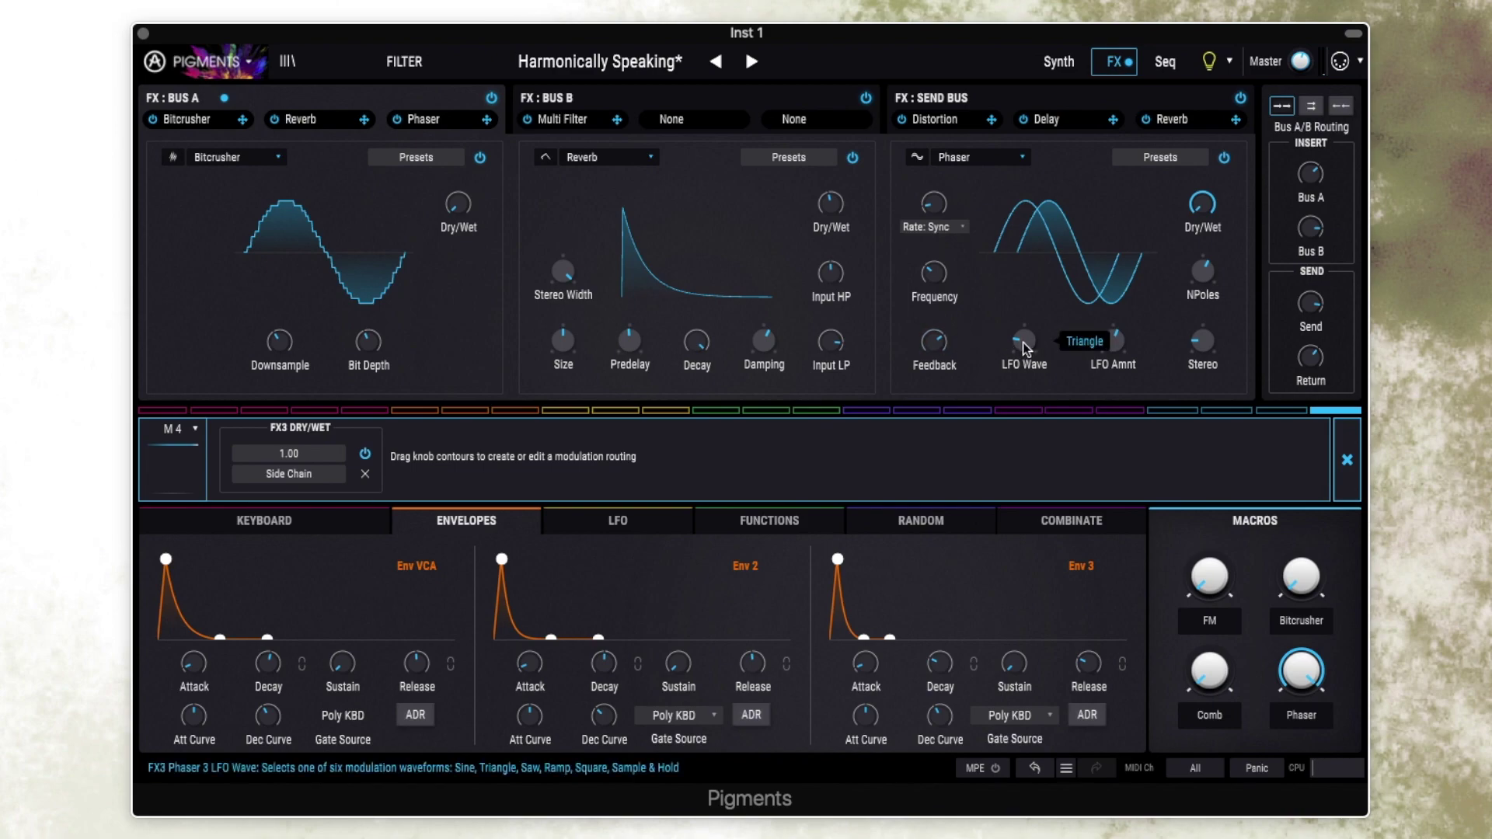
mouse_move(1113, 342)
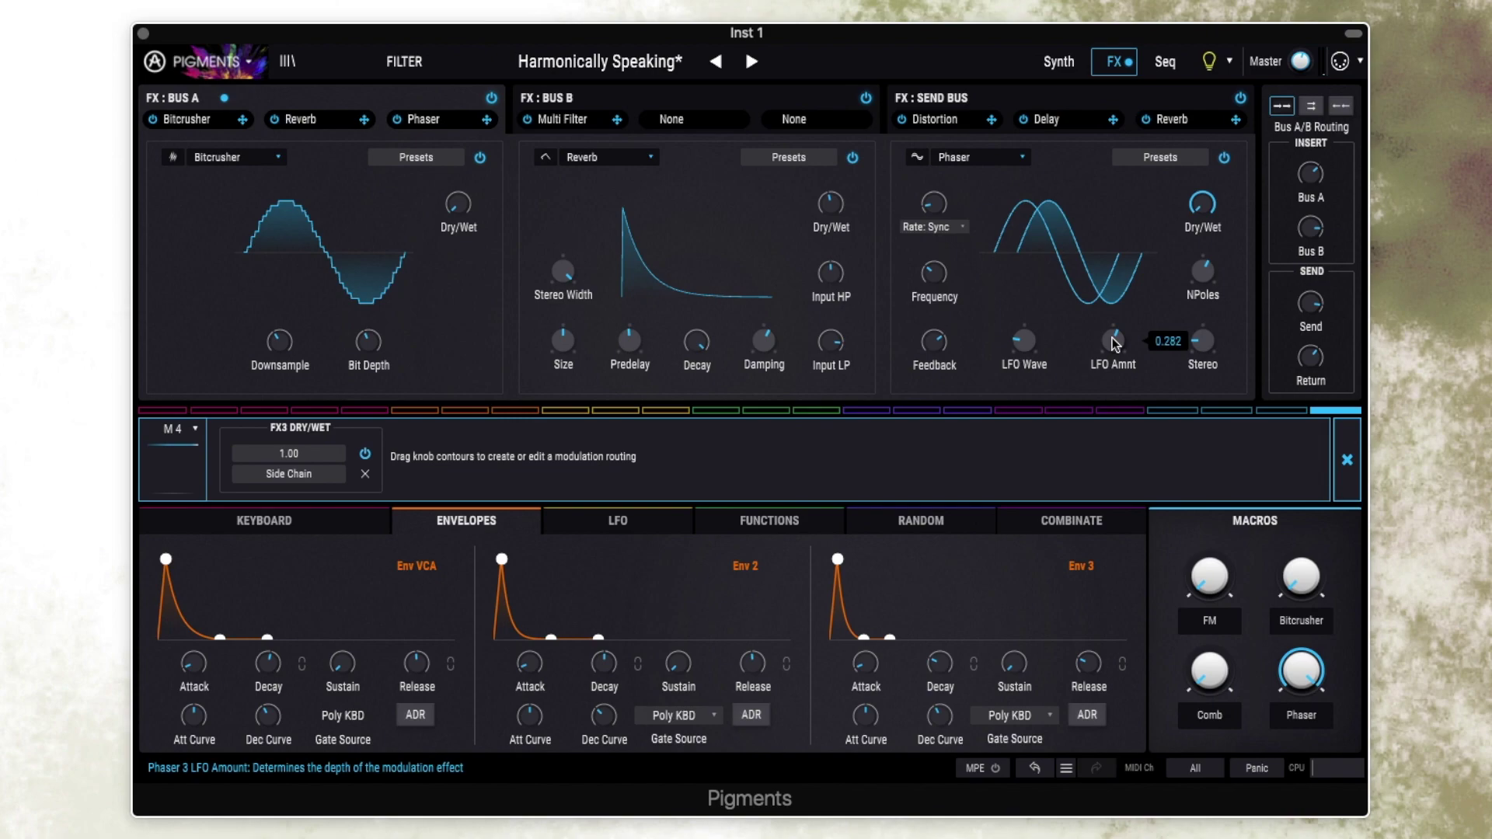
mouse_move(1203, 273)
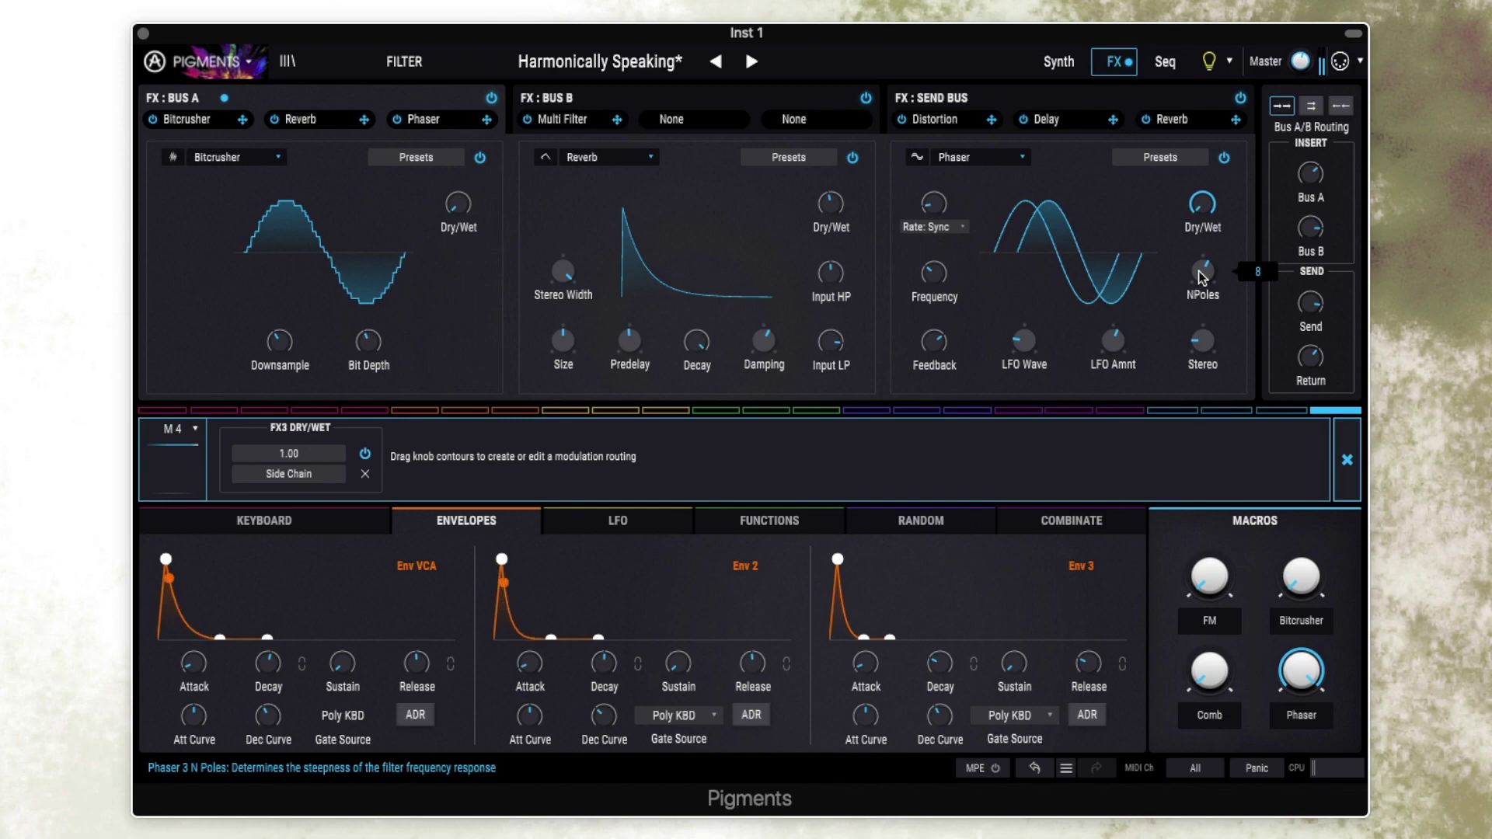
Return the Phaser macro to 0.00, go back to the synth view and close the Macro 4 routing details.
left_click_drag(1306, 667, 1308, 669)
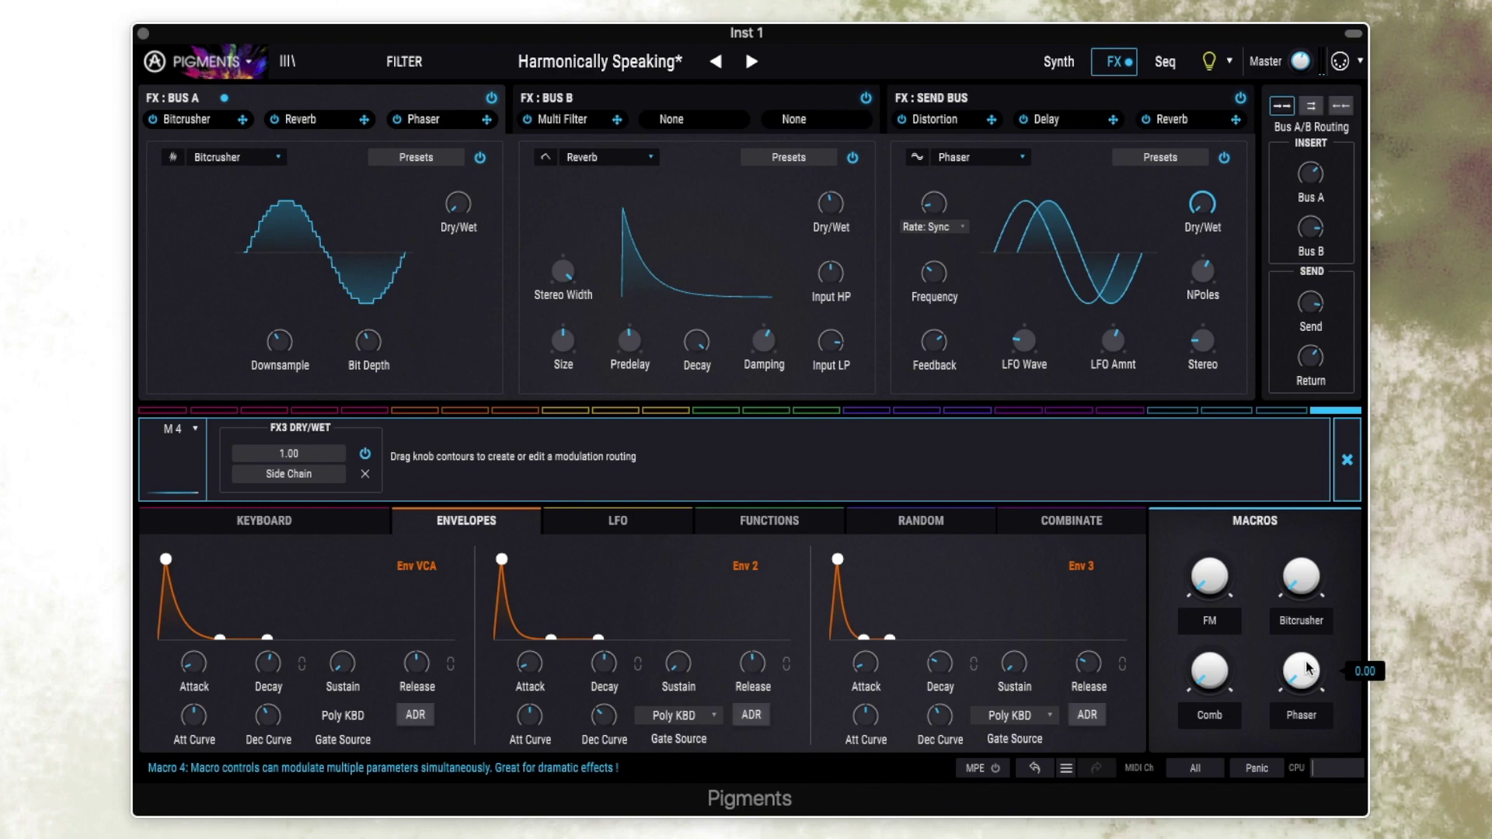
left_click(1072, 66)
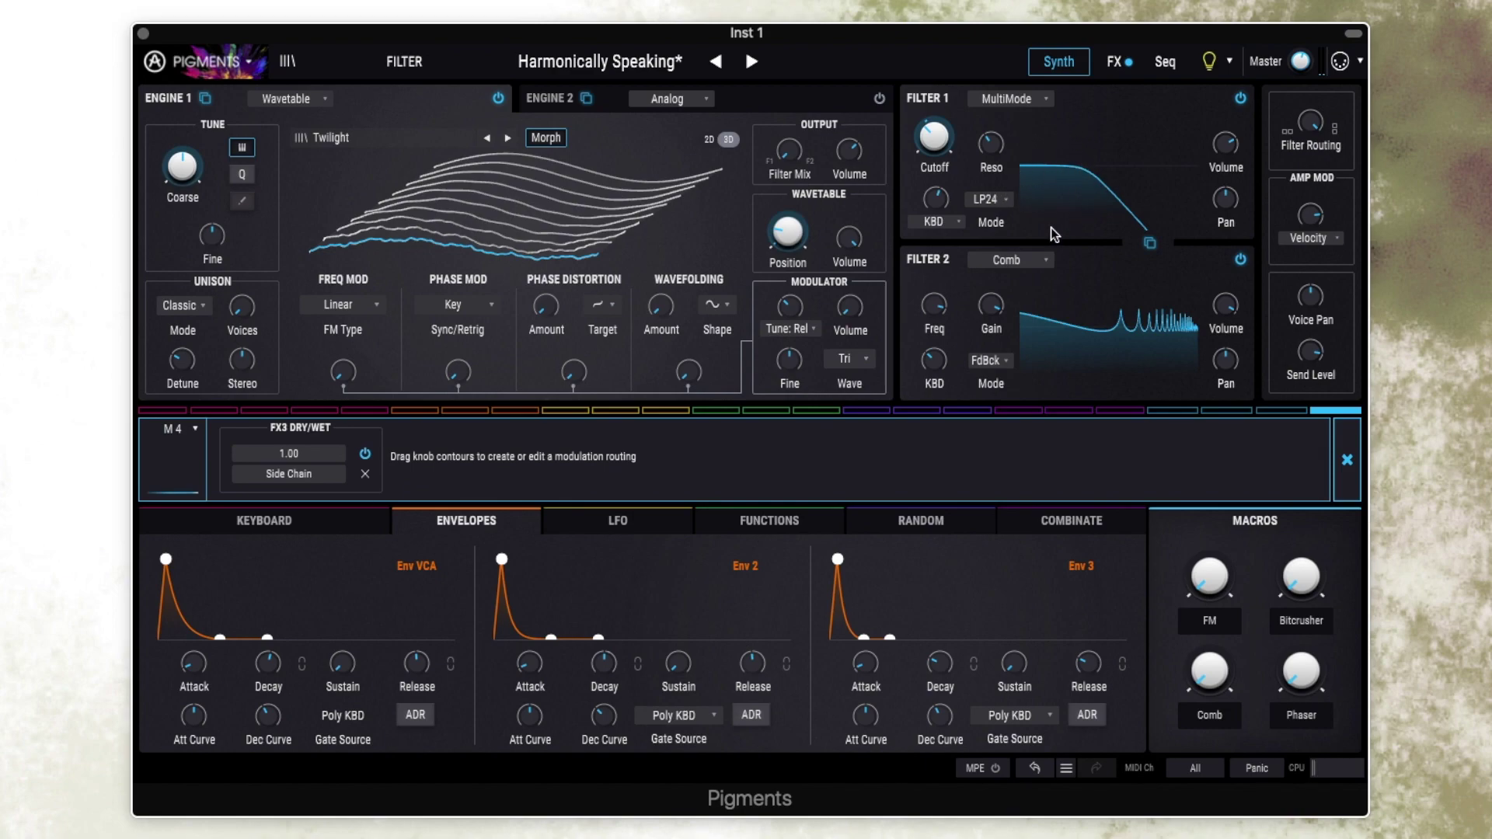
left_click(1347, 459)
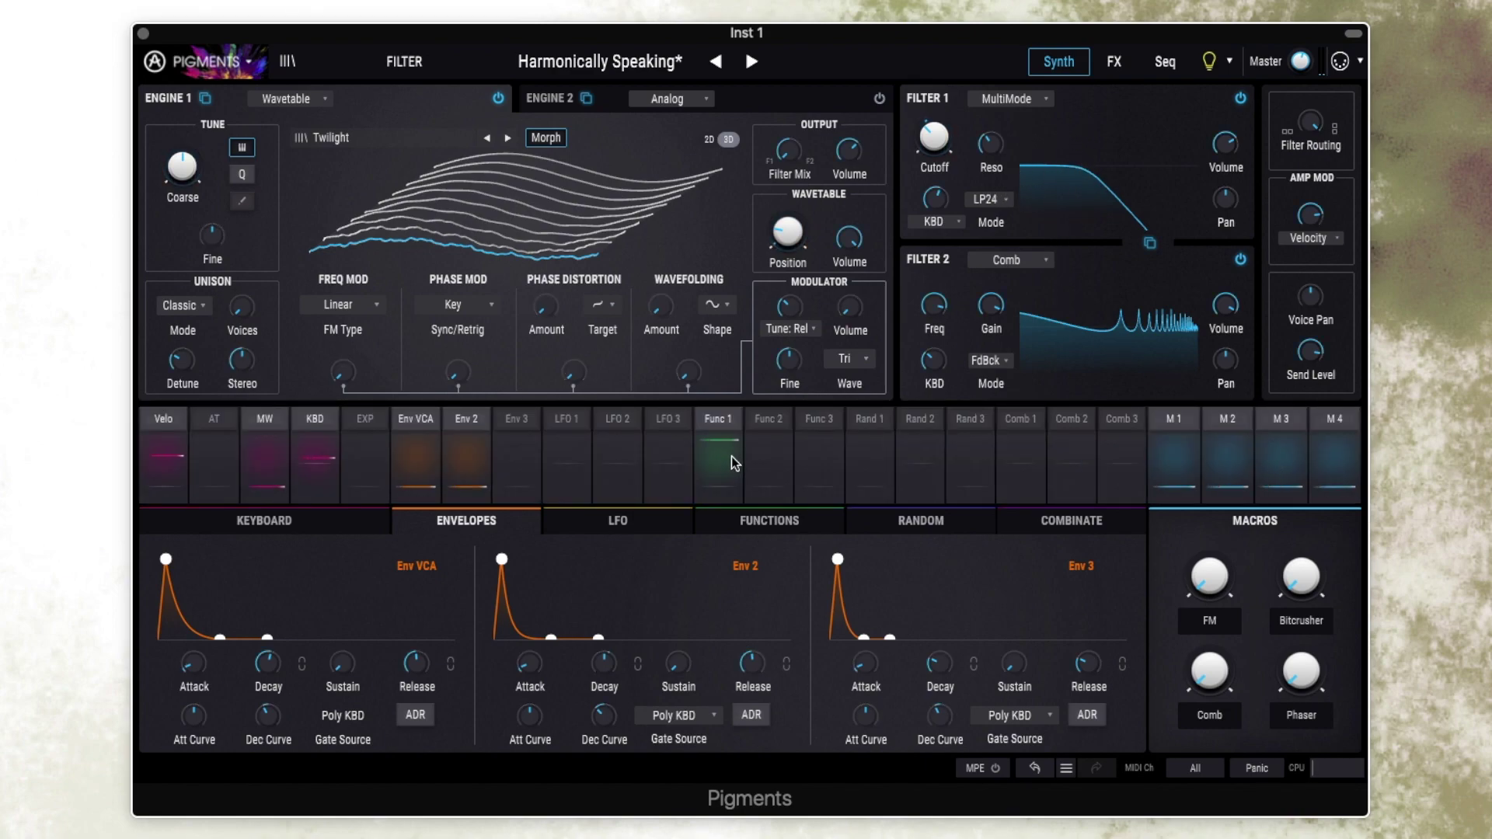